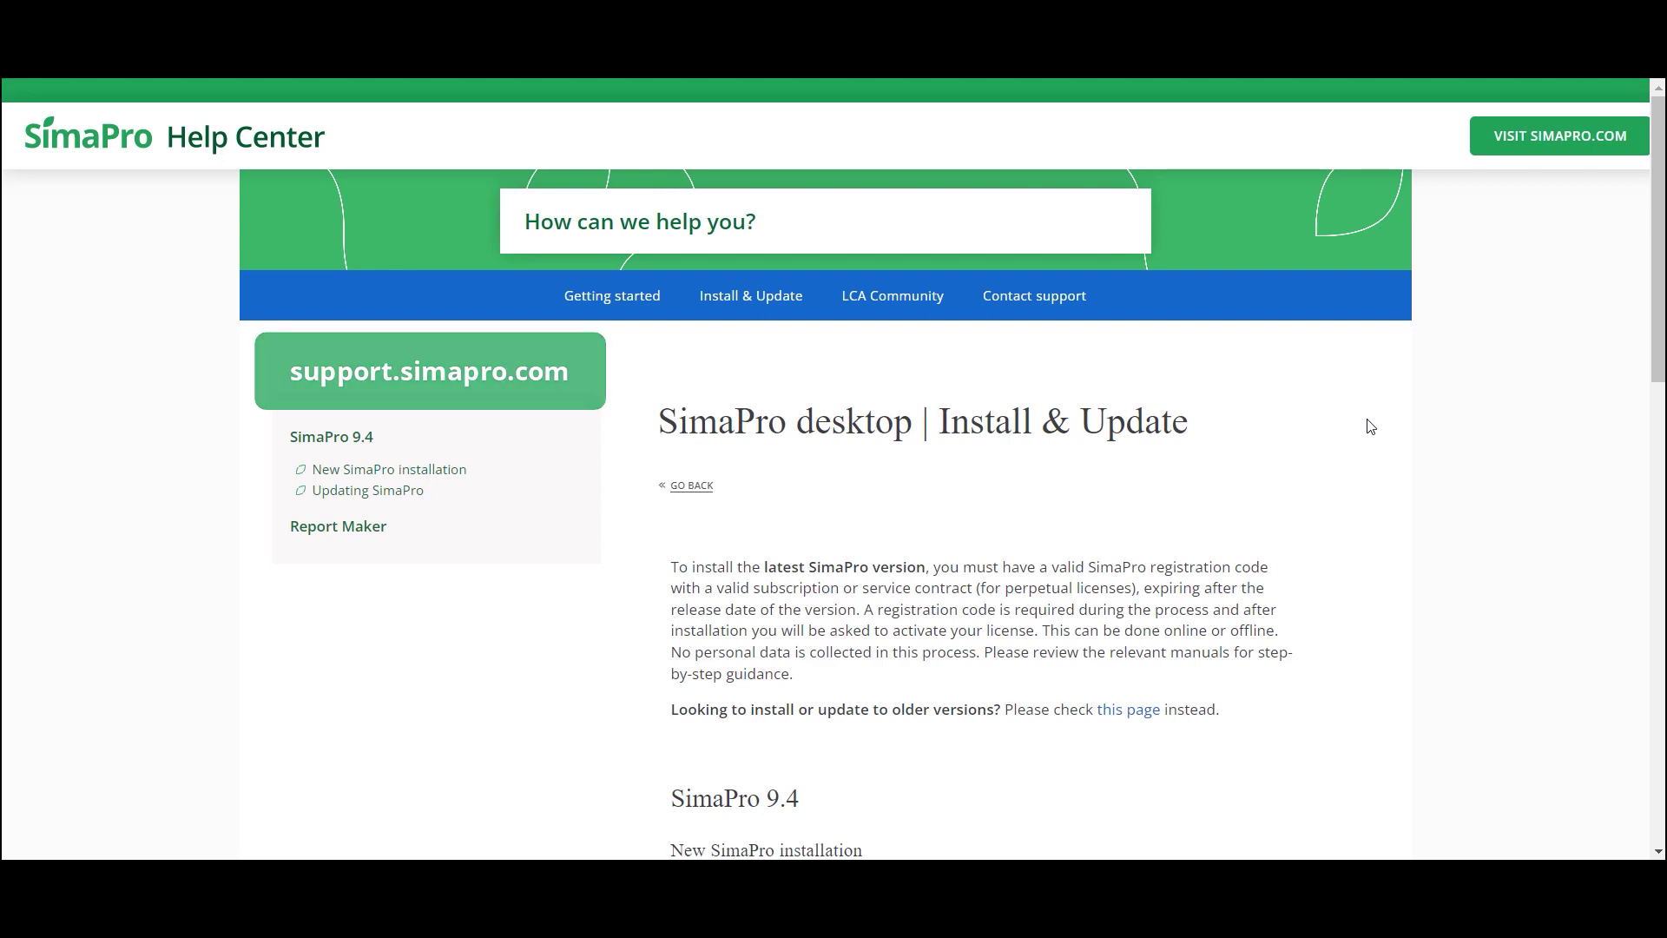
# Step: From section 3.2 of the Updating SimaPro manual, download the SetupUpdateDatabase940.exe installer
pyautogui.scroll(-2, 1371, 427)
pyautogui.scroll(-6, 1370, 426)
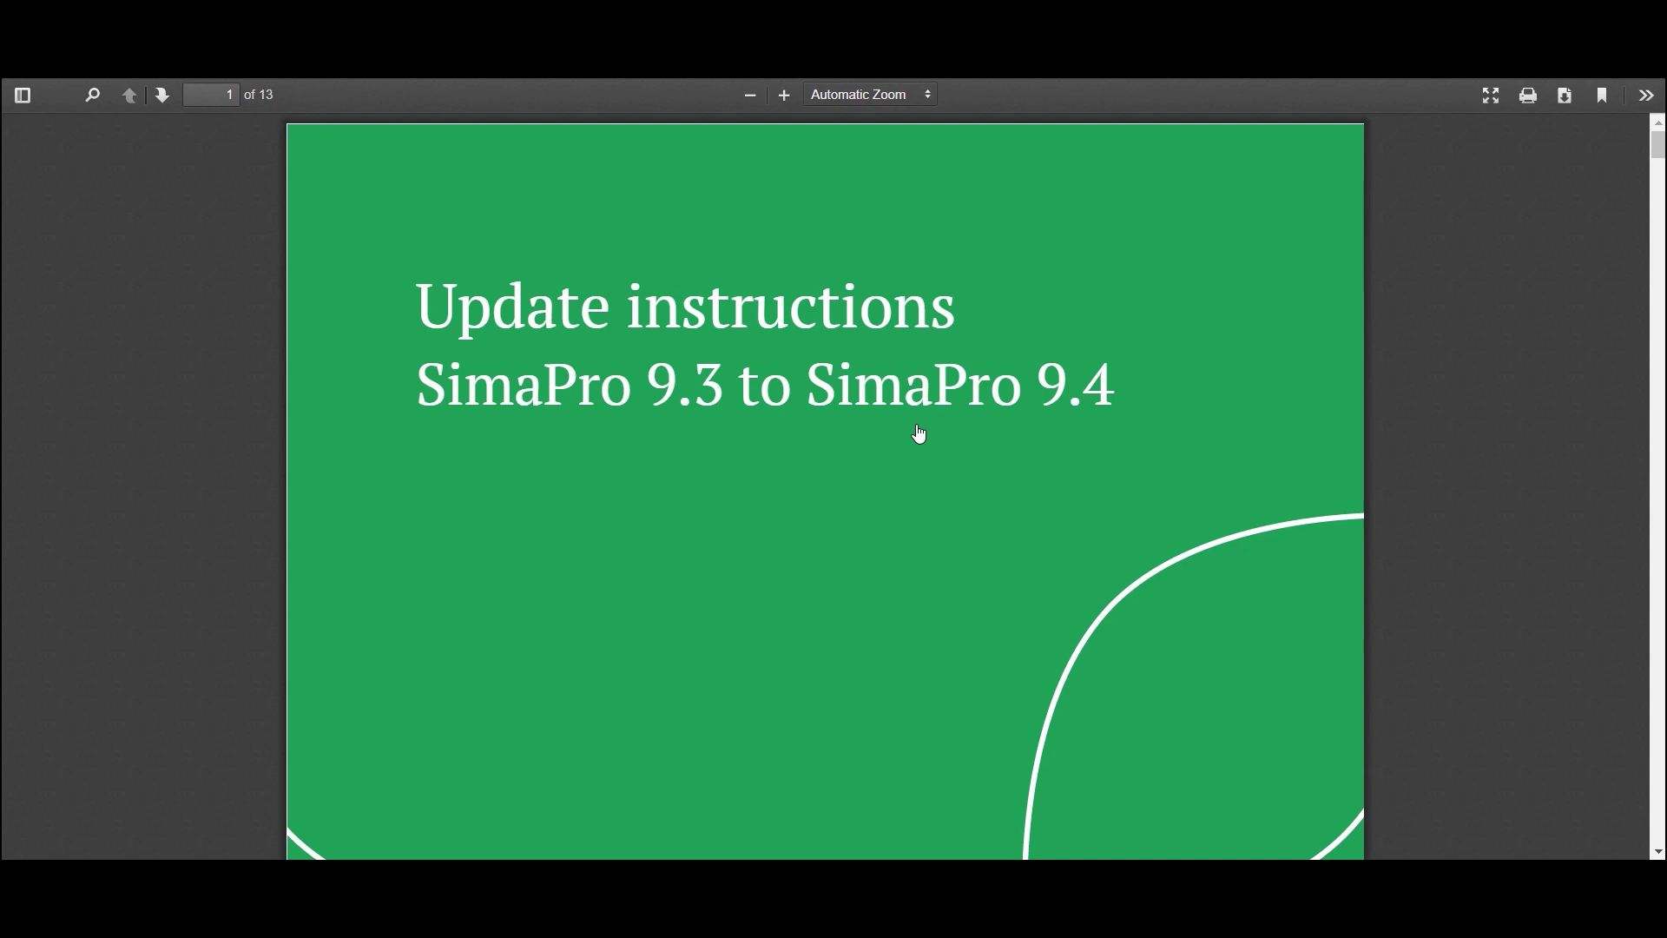
pyautogui.scroll(-20, 920, 434)
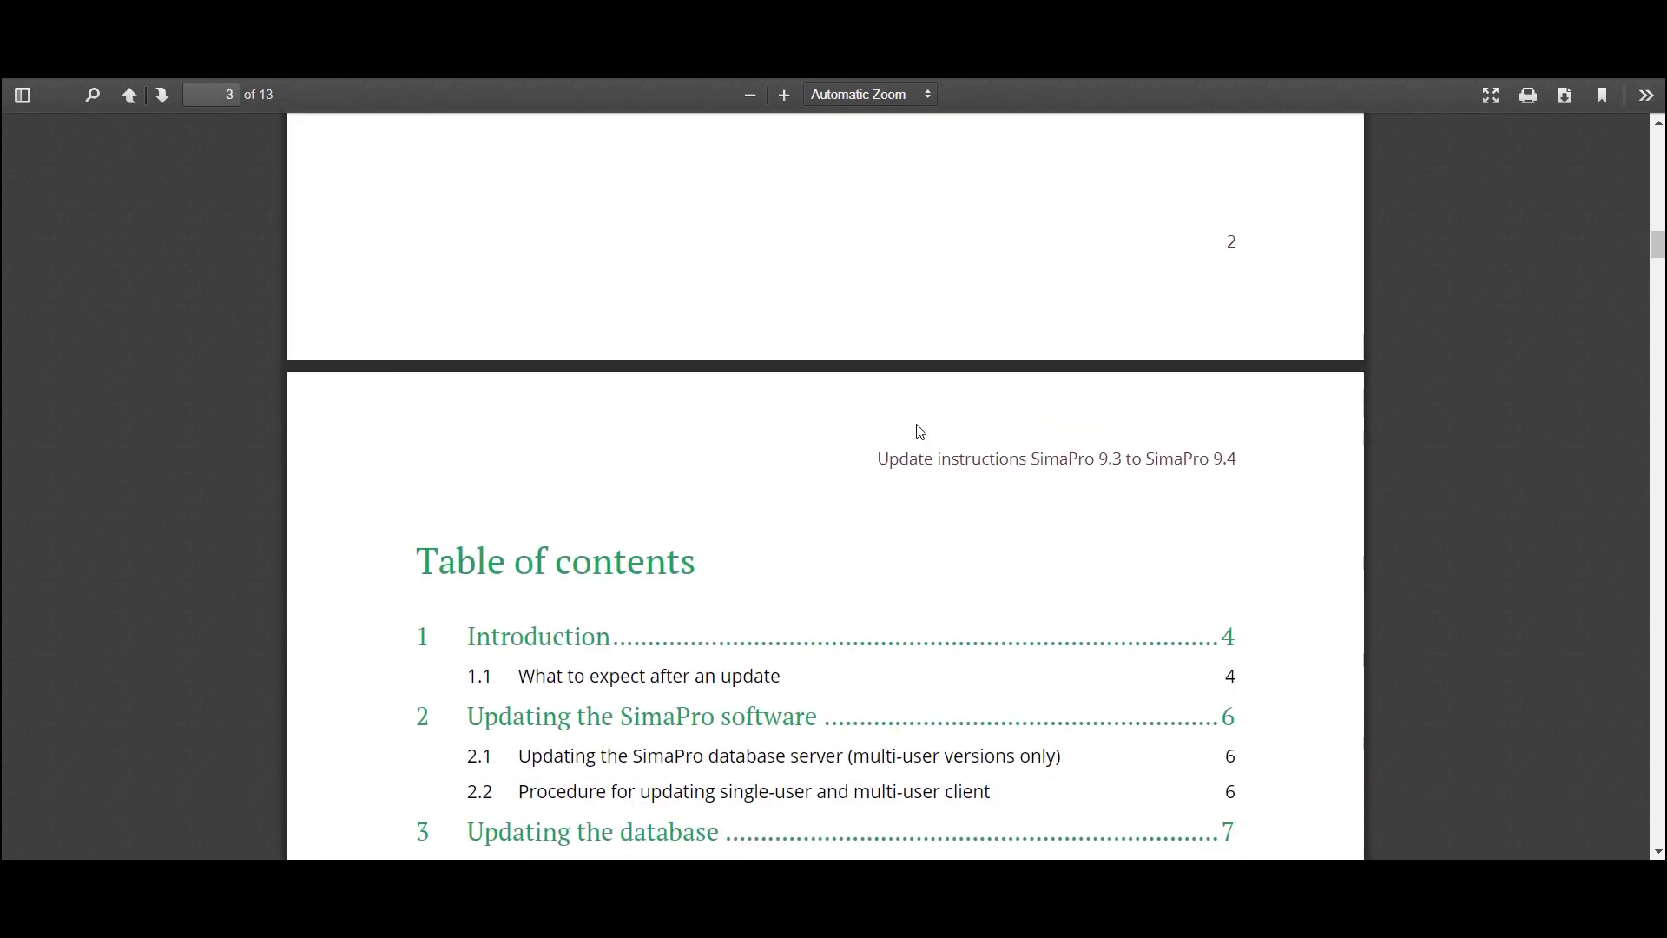
pyautogui.scroll(-4, 921, 432)
pyautogui.click(832, 580)
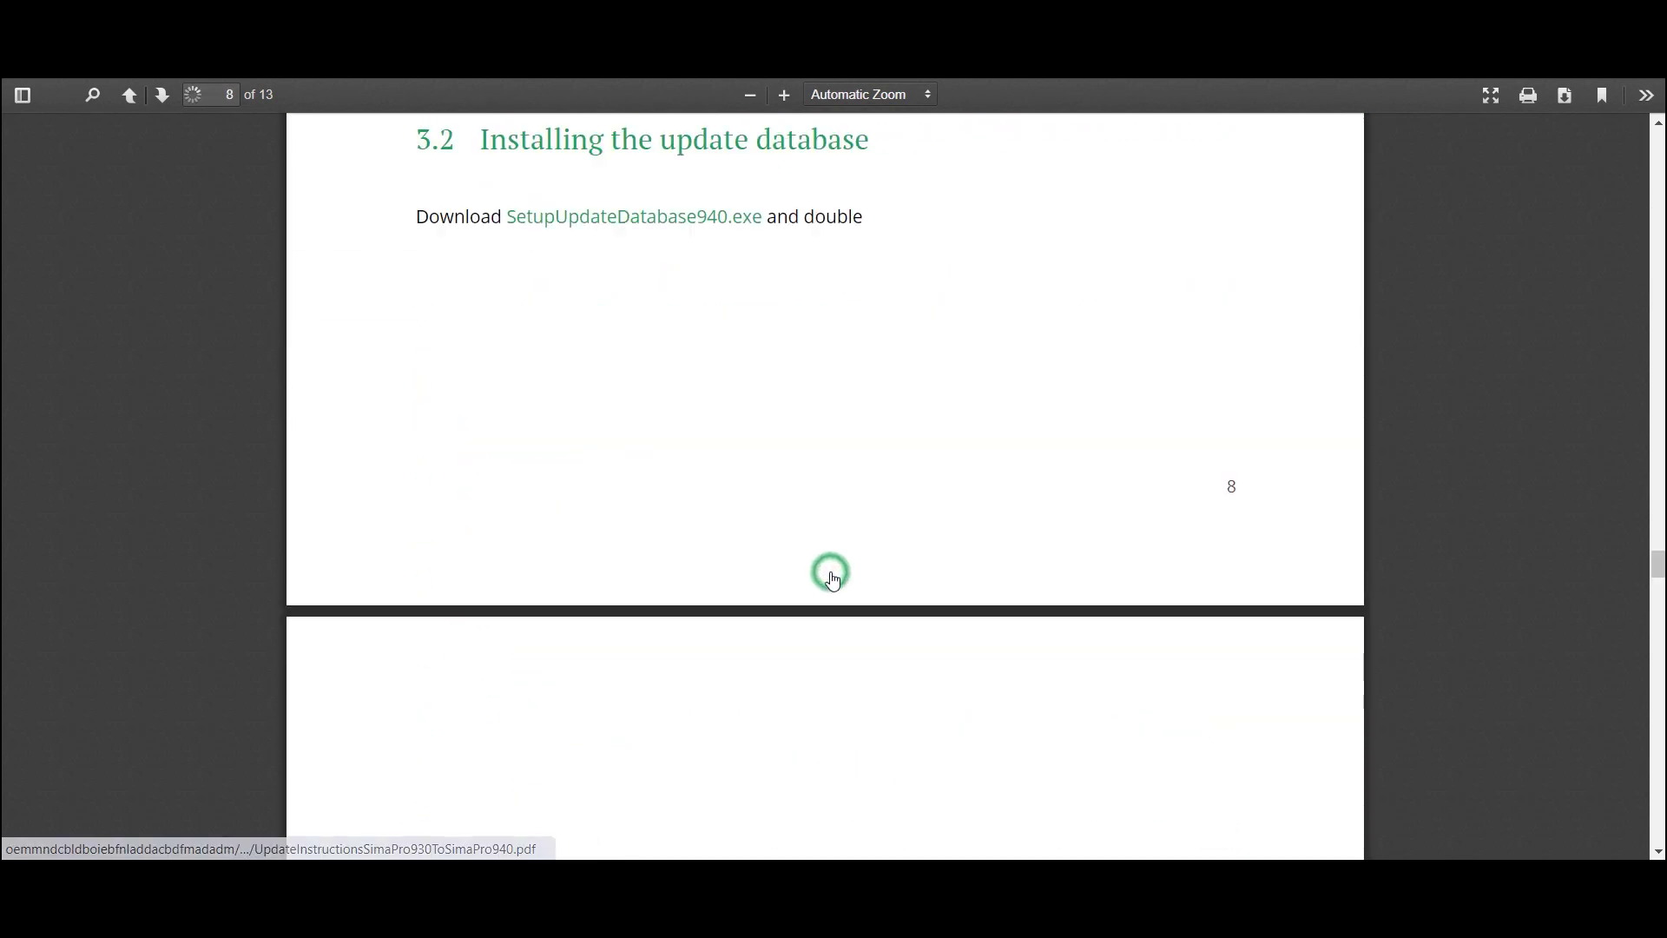
pyautogui.click(712, 218)
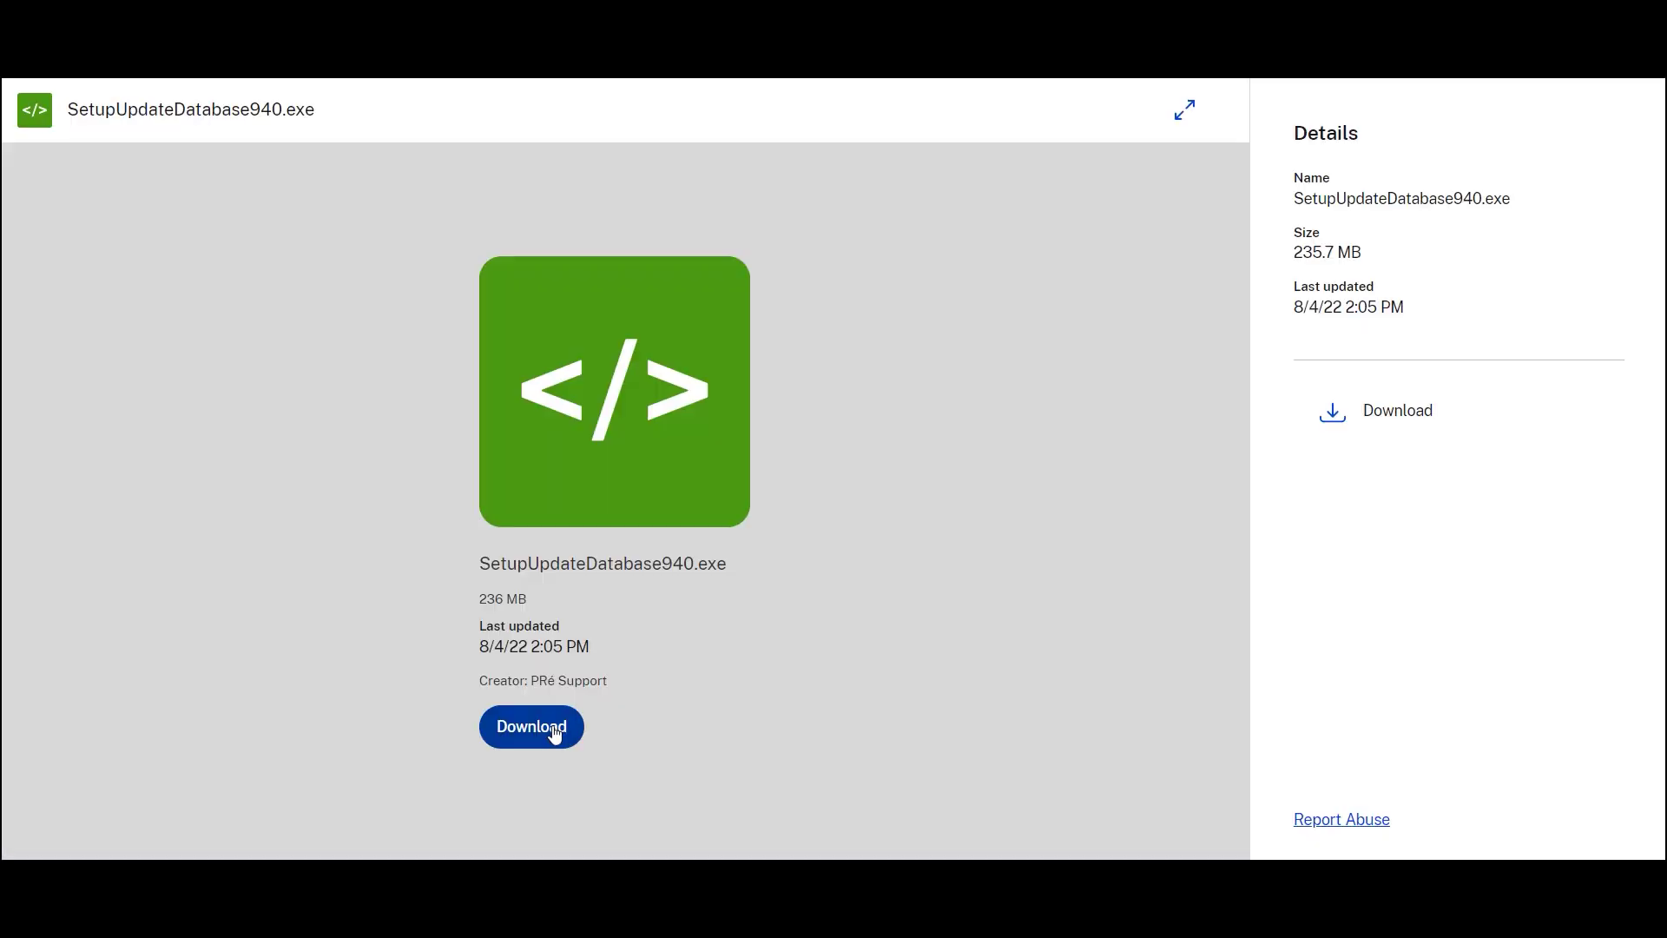
pyautogui.click(552, 734)
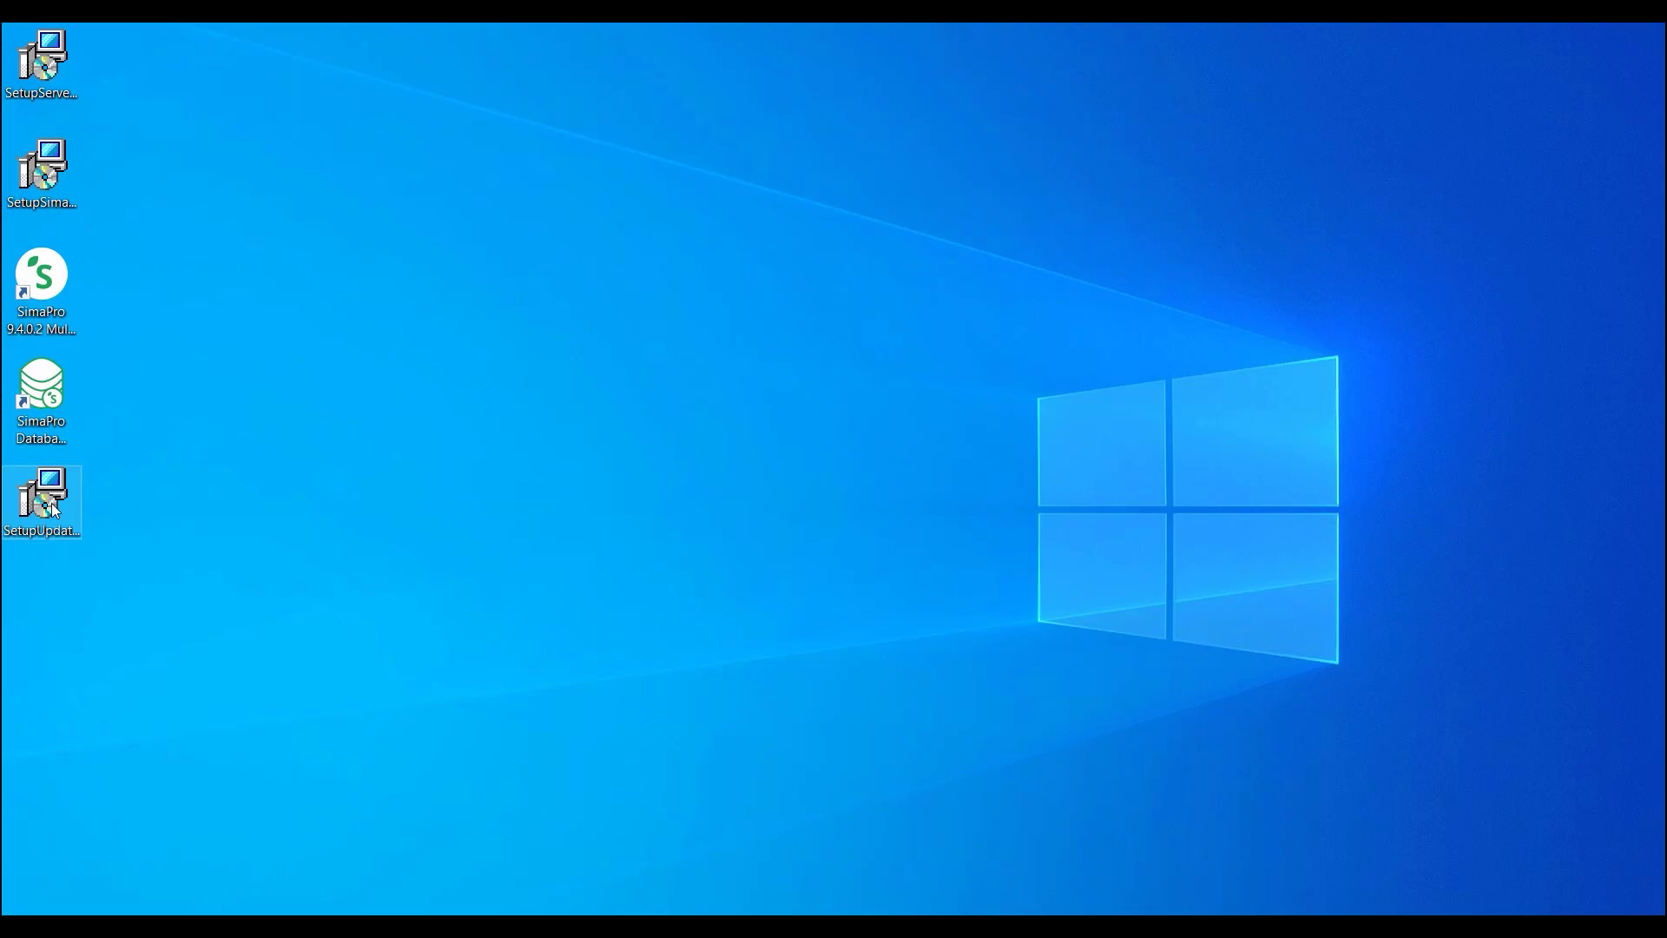
# Step: Launch the downloaded update database installer with English as the setup language
pyautogui.doubleClick(54, 509)
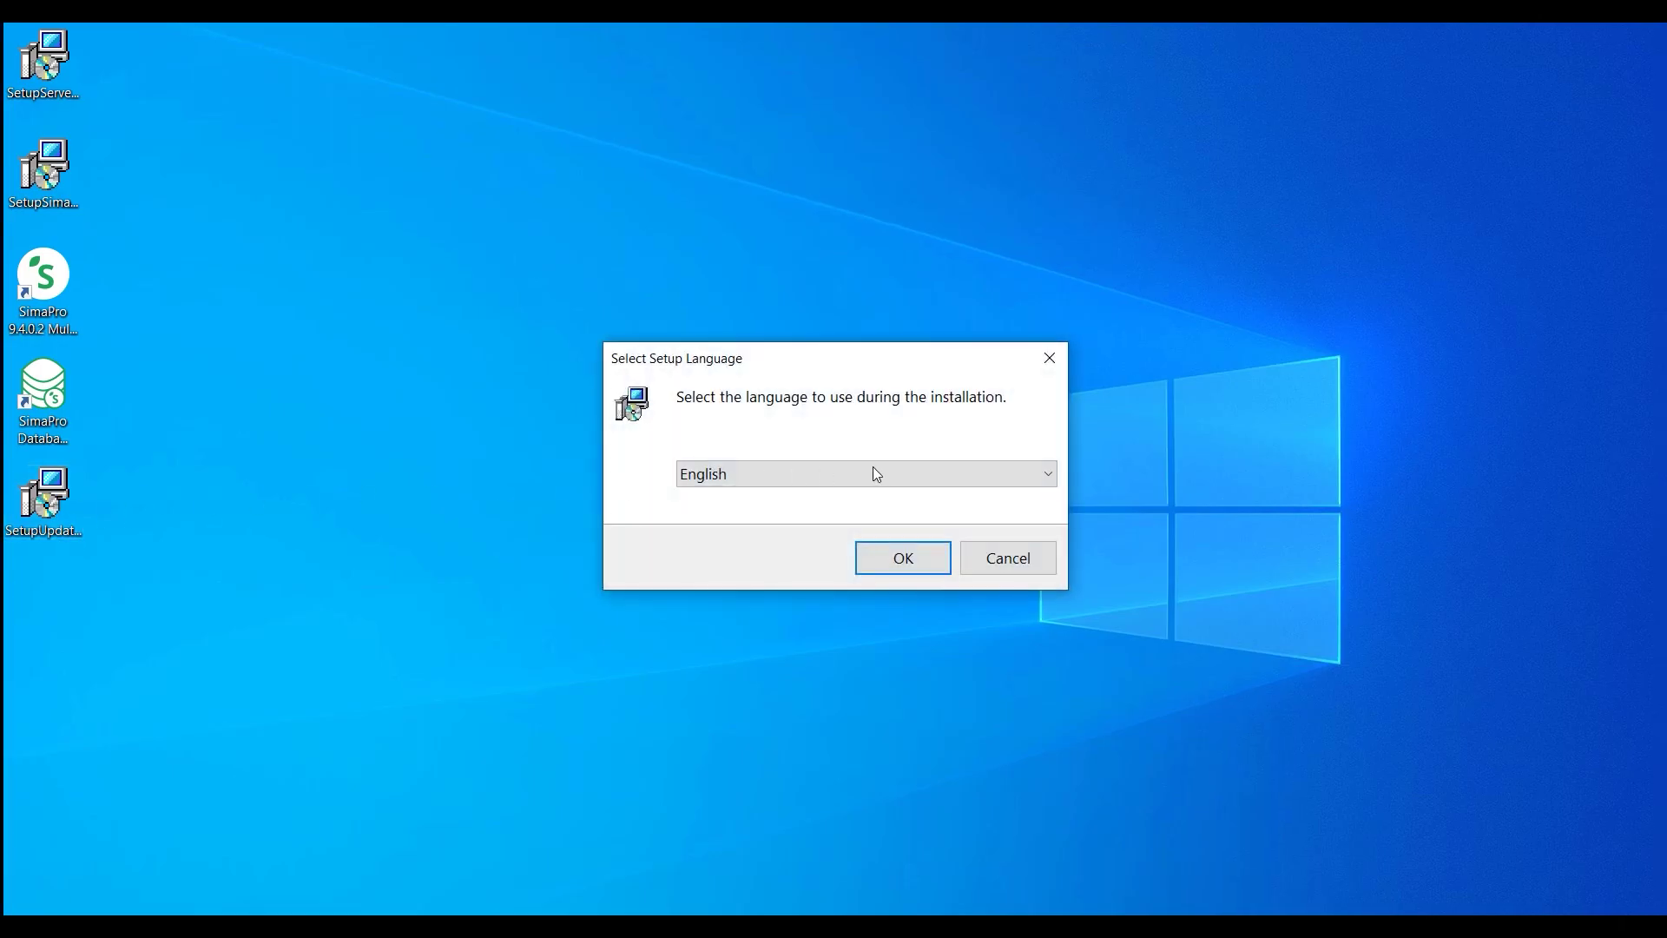
pyautogui.click(874, 469)
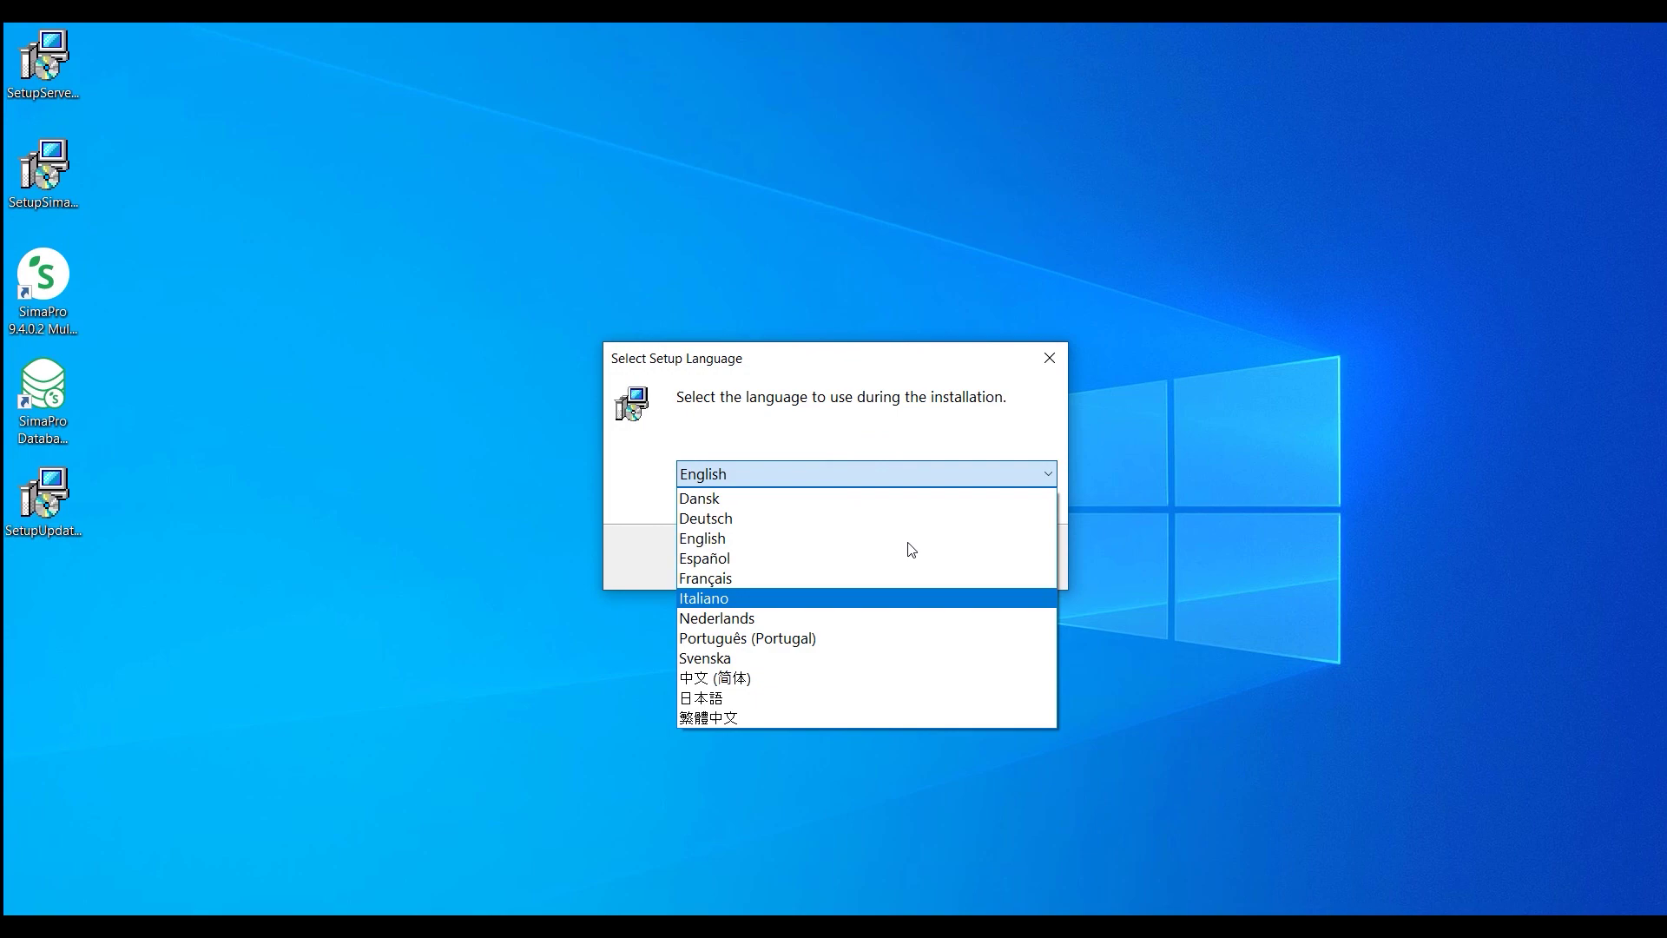
pyautogui.click(911, 545)
pyautogui.click(920, 570)
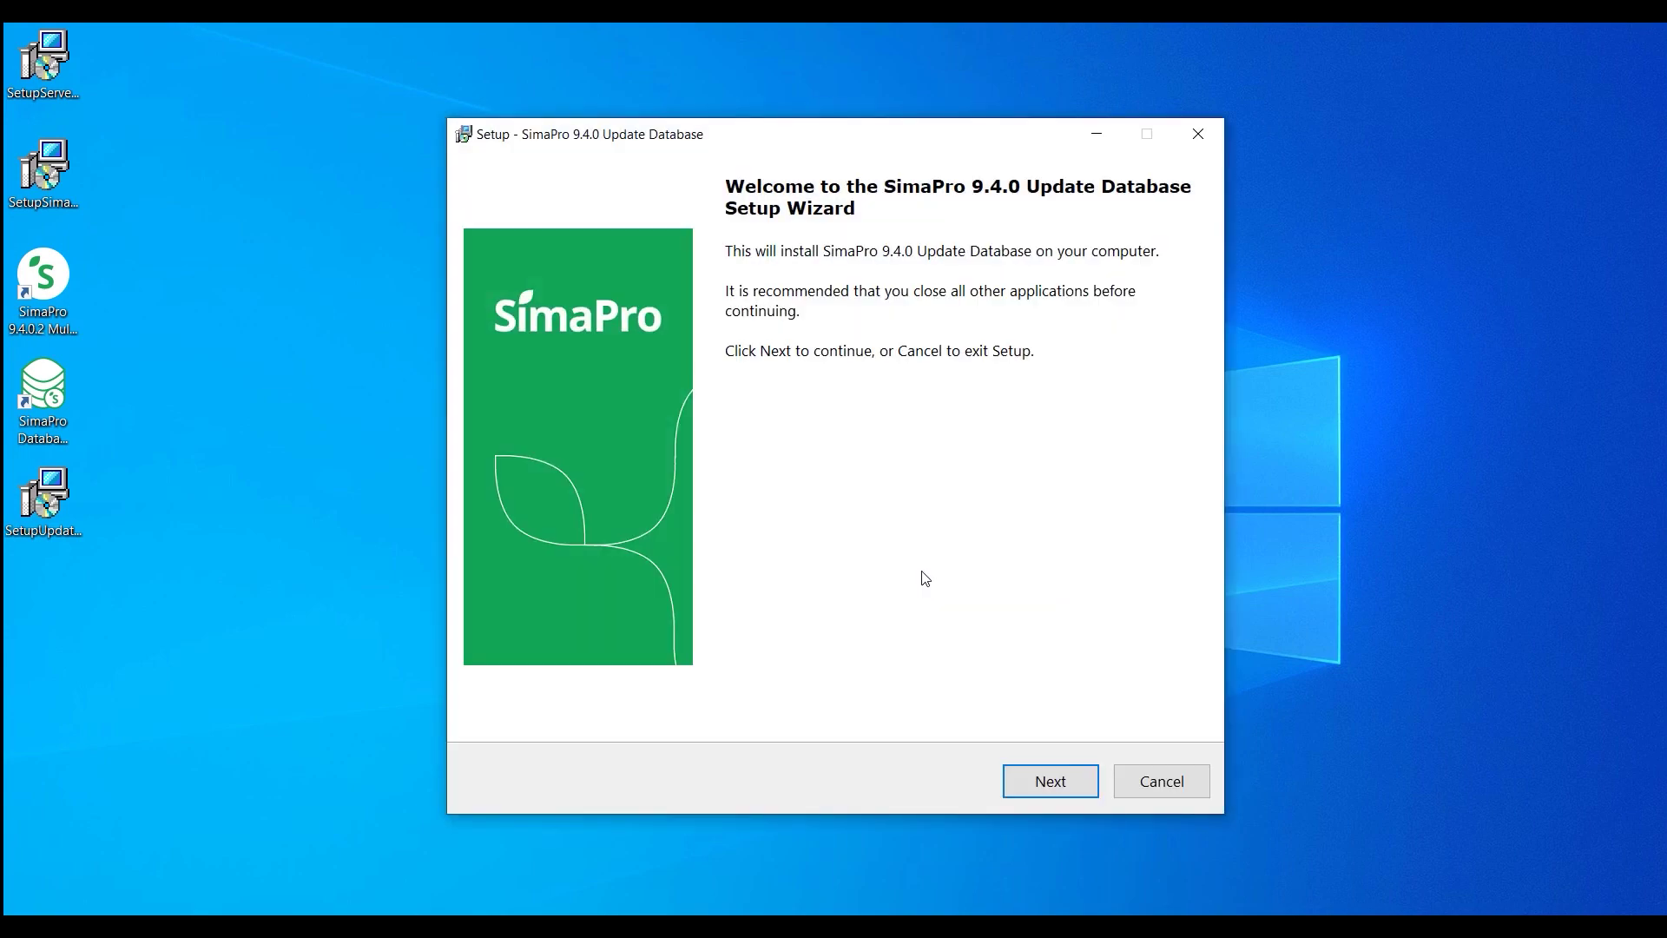
# Step: Accept the licence agreement and the ecoinvent licence agreement, passing the registration page
pyautogui.click(1086, 781)
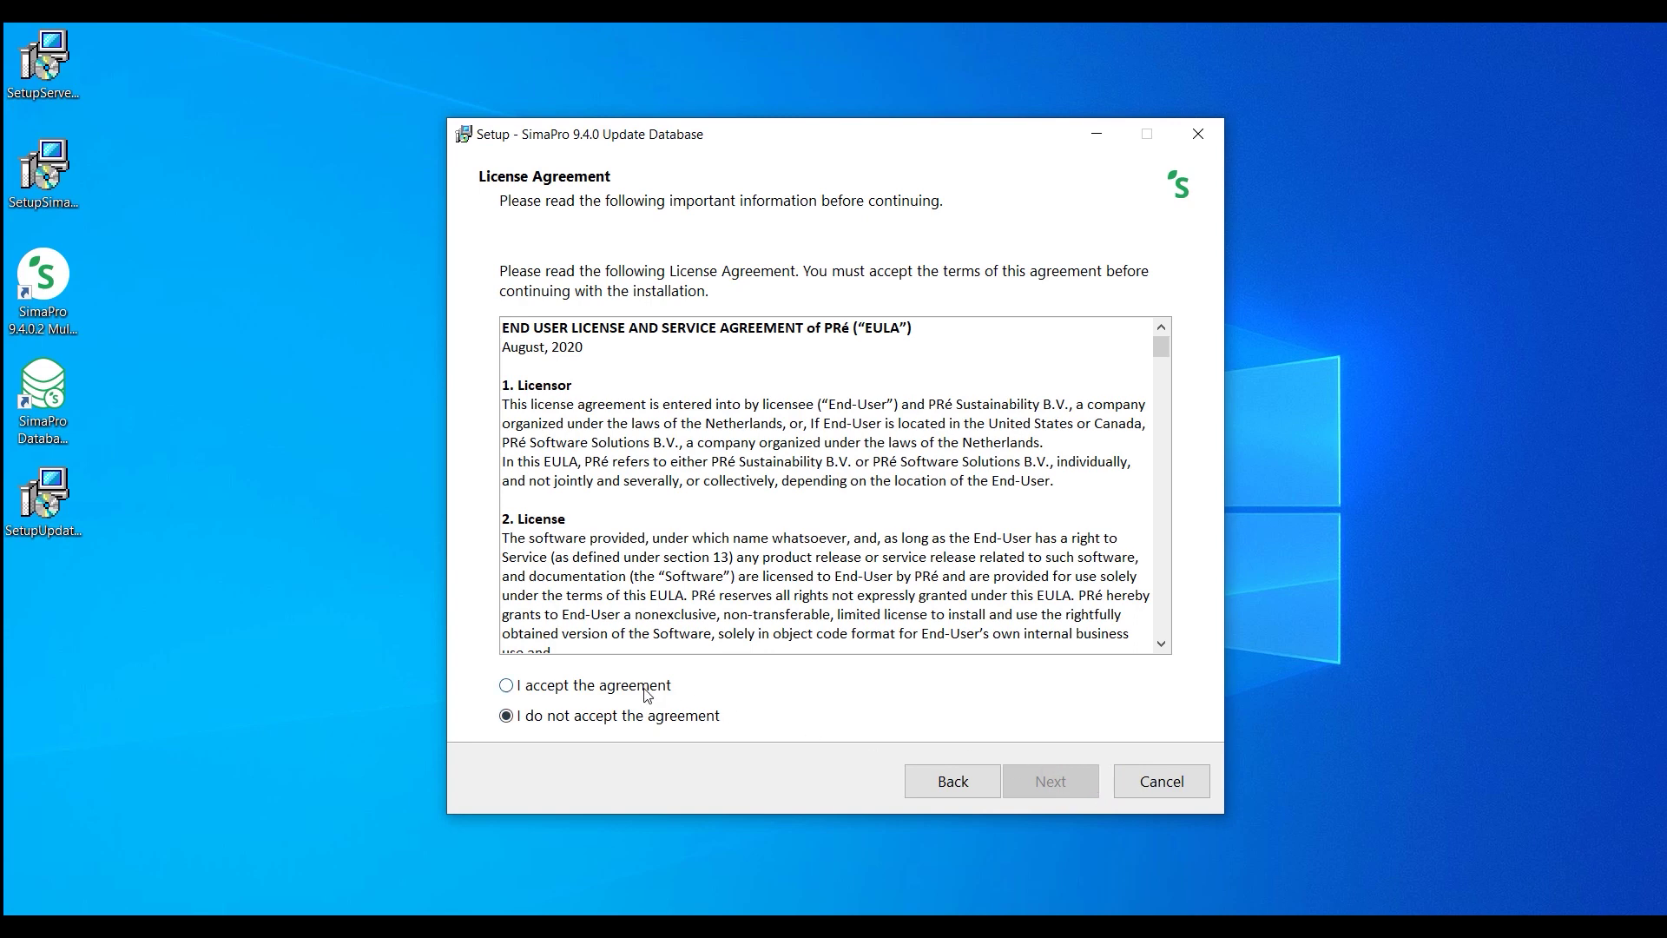
pyautogui.click(647, 690)
pyautogui.click(1042, 795)
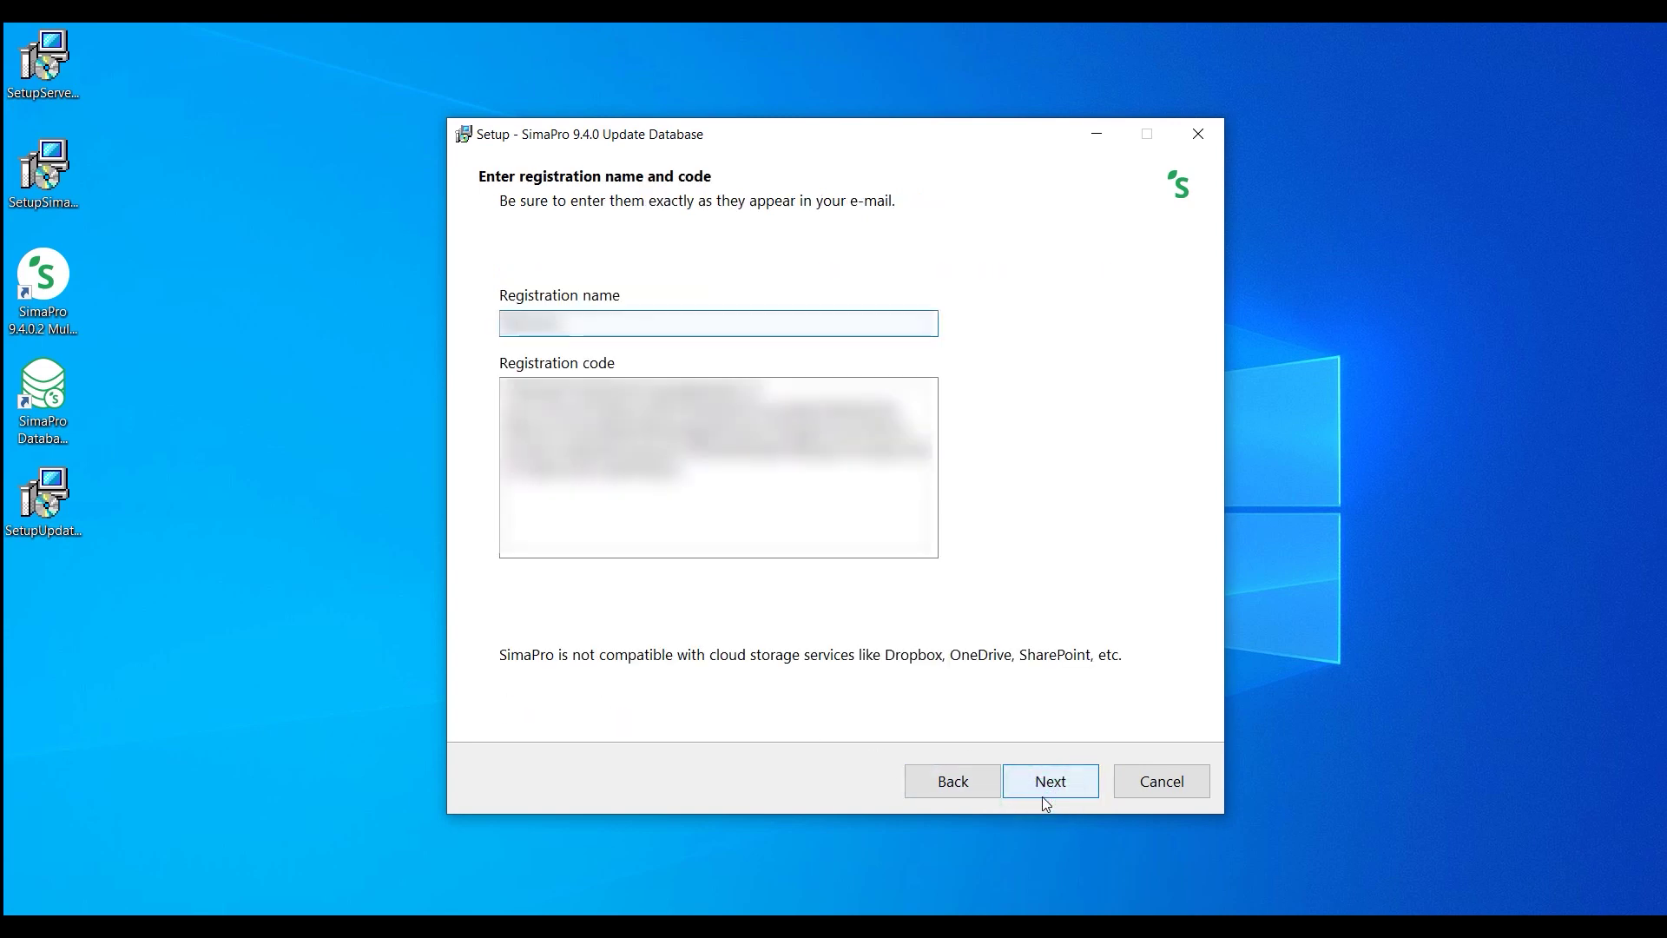
pyautogui.click(1037, 781)
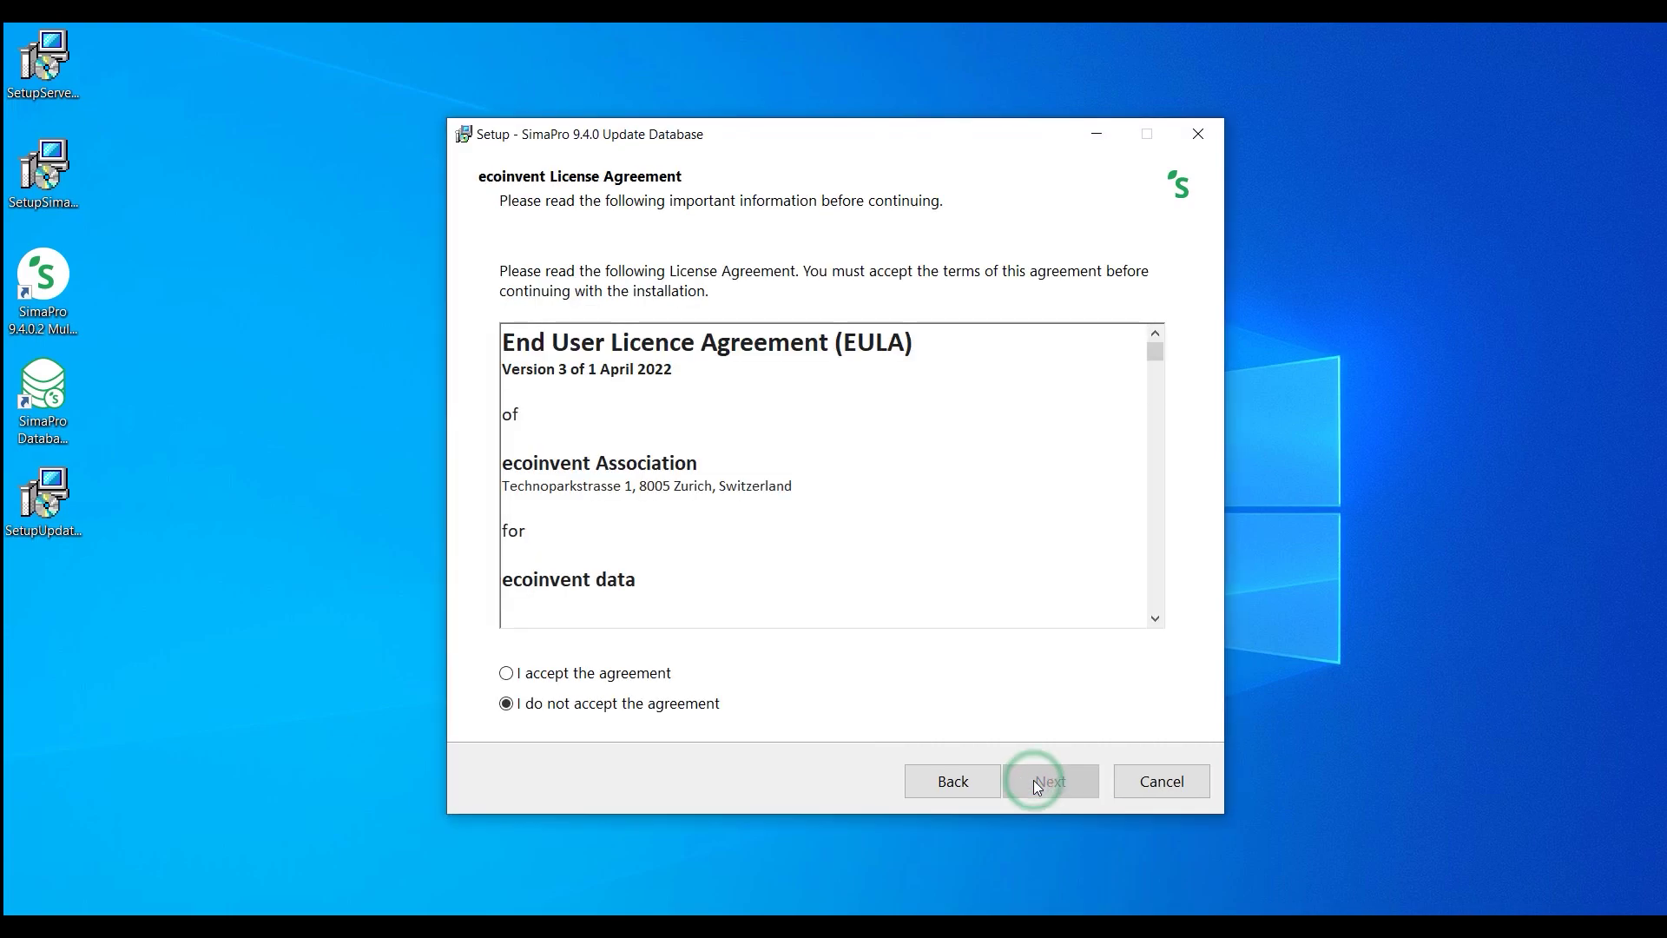
pyautogui.click(627, 674)
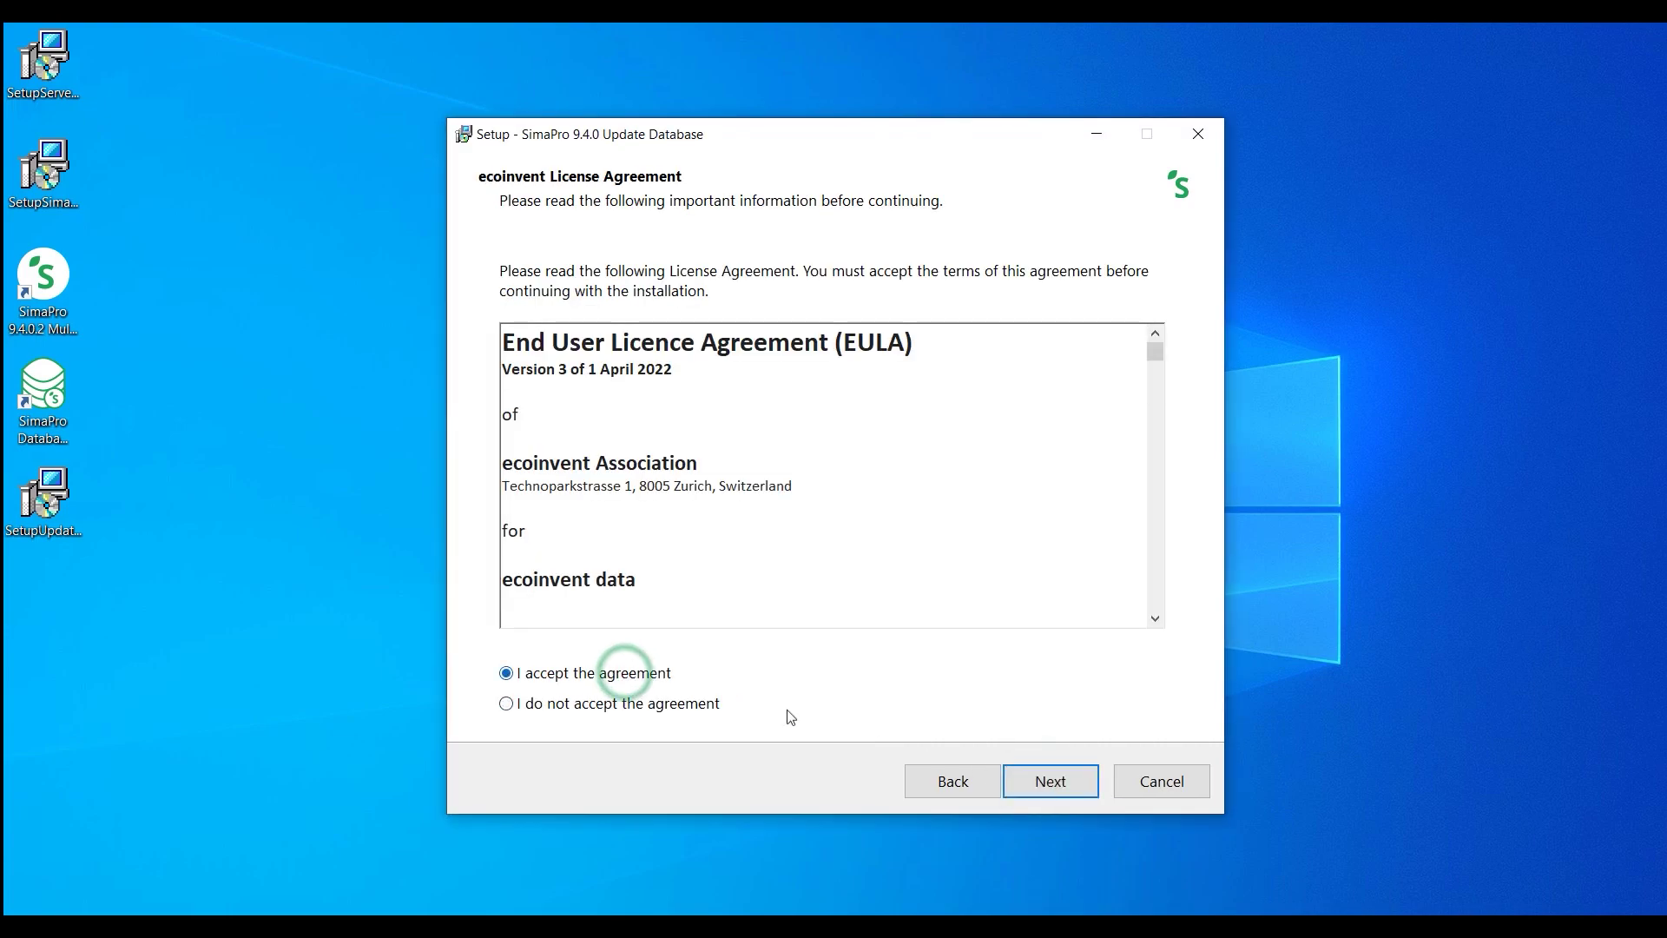
pyautogui.click(1056, 778)
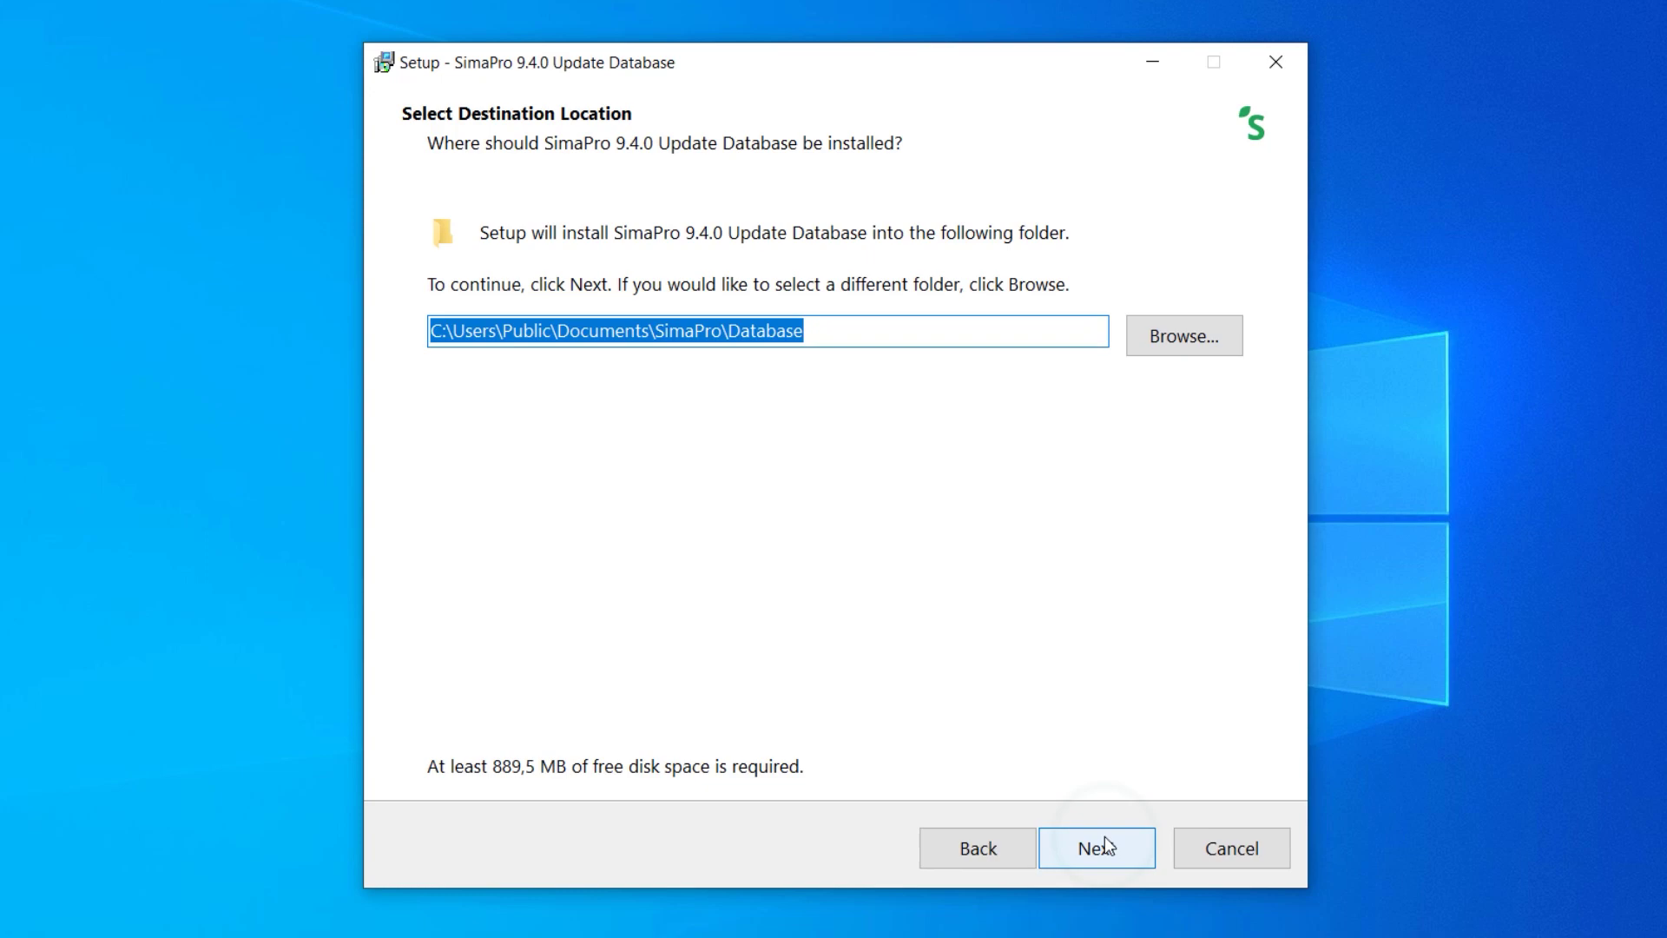
# Step: Keep the default Database destination folder and install the 9.4.0 update database
pyautogui.click(1026, 336)
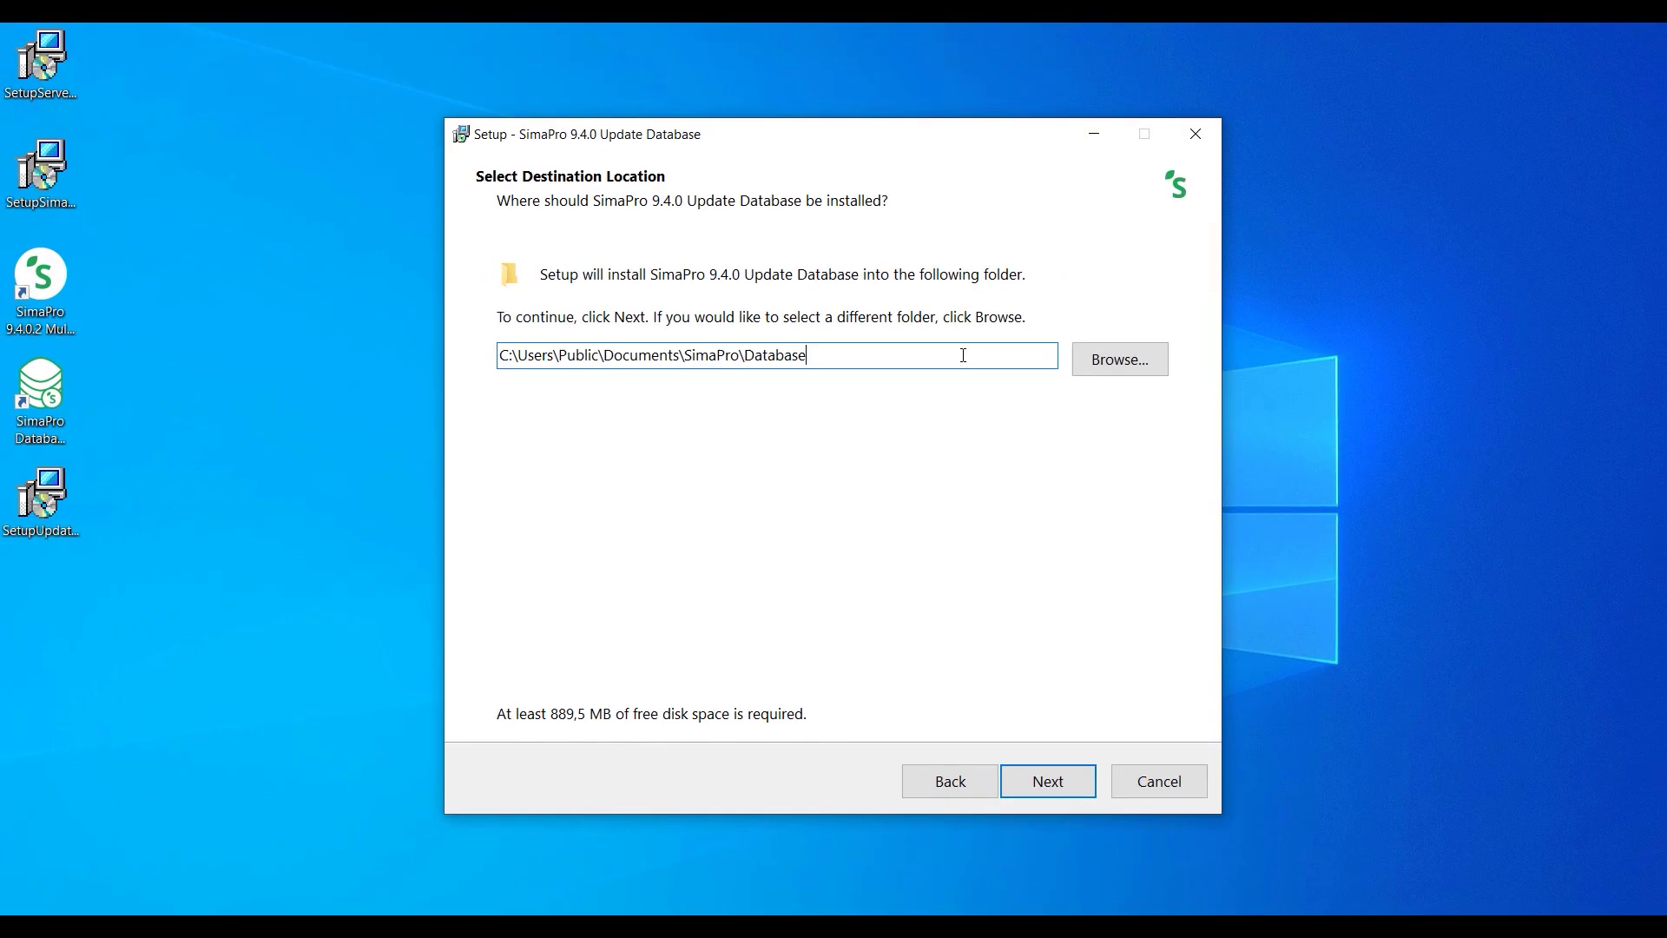
pyautogui.click(1121, 363)
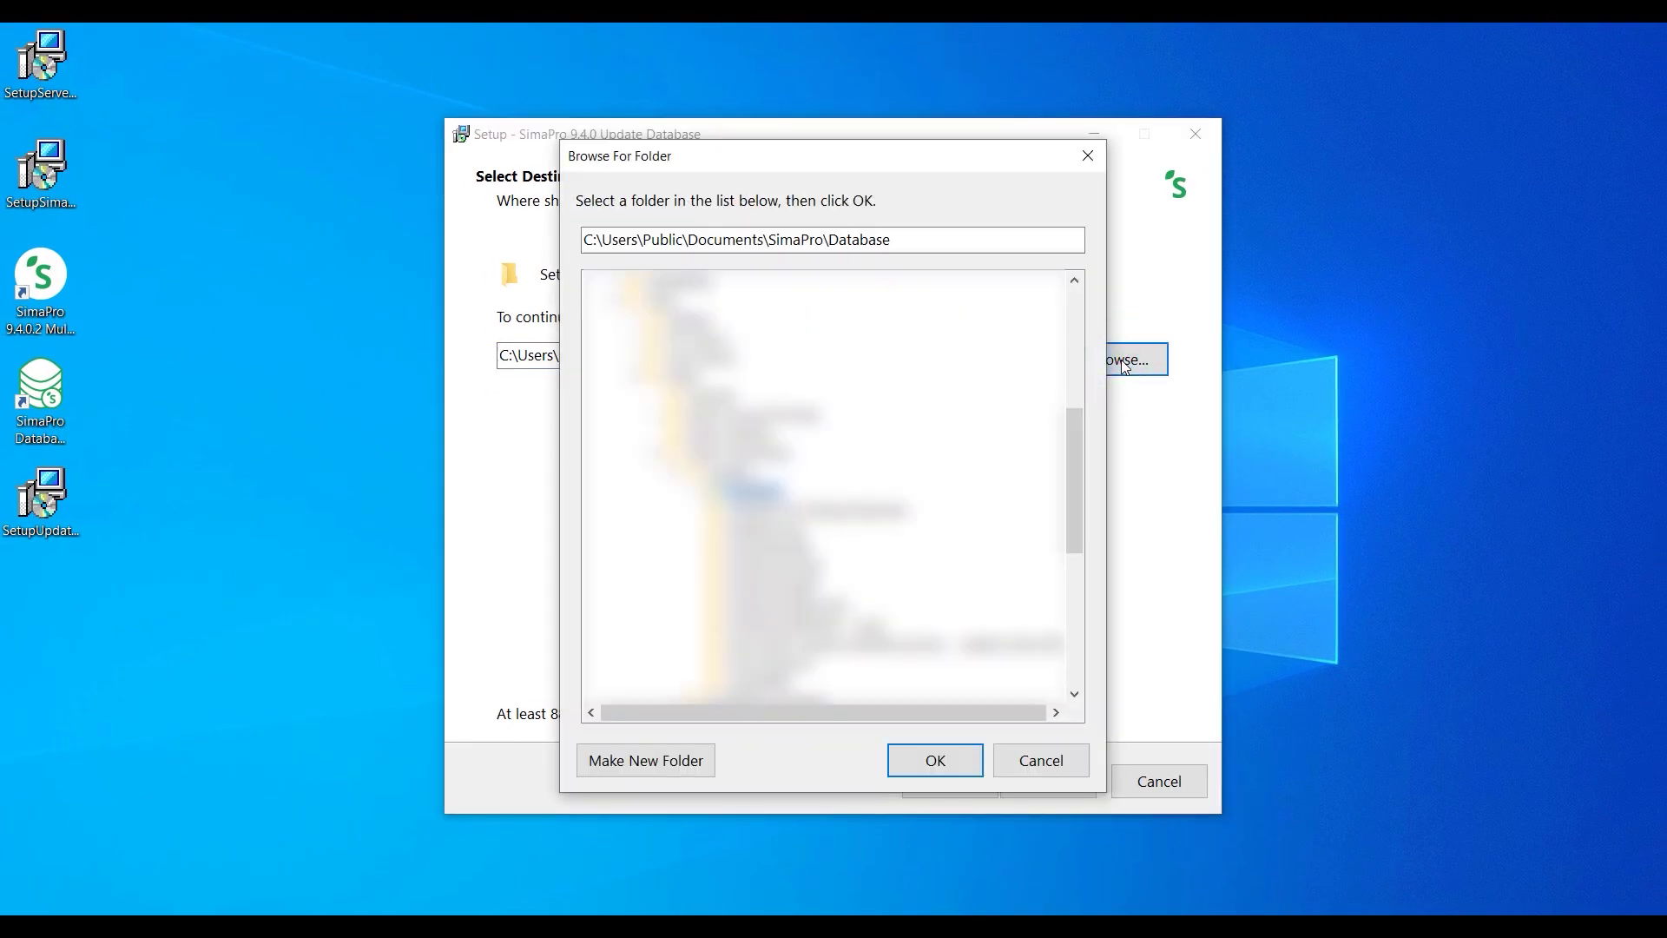
pyautogui.click(765, 686)
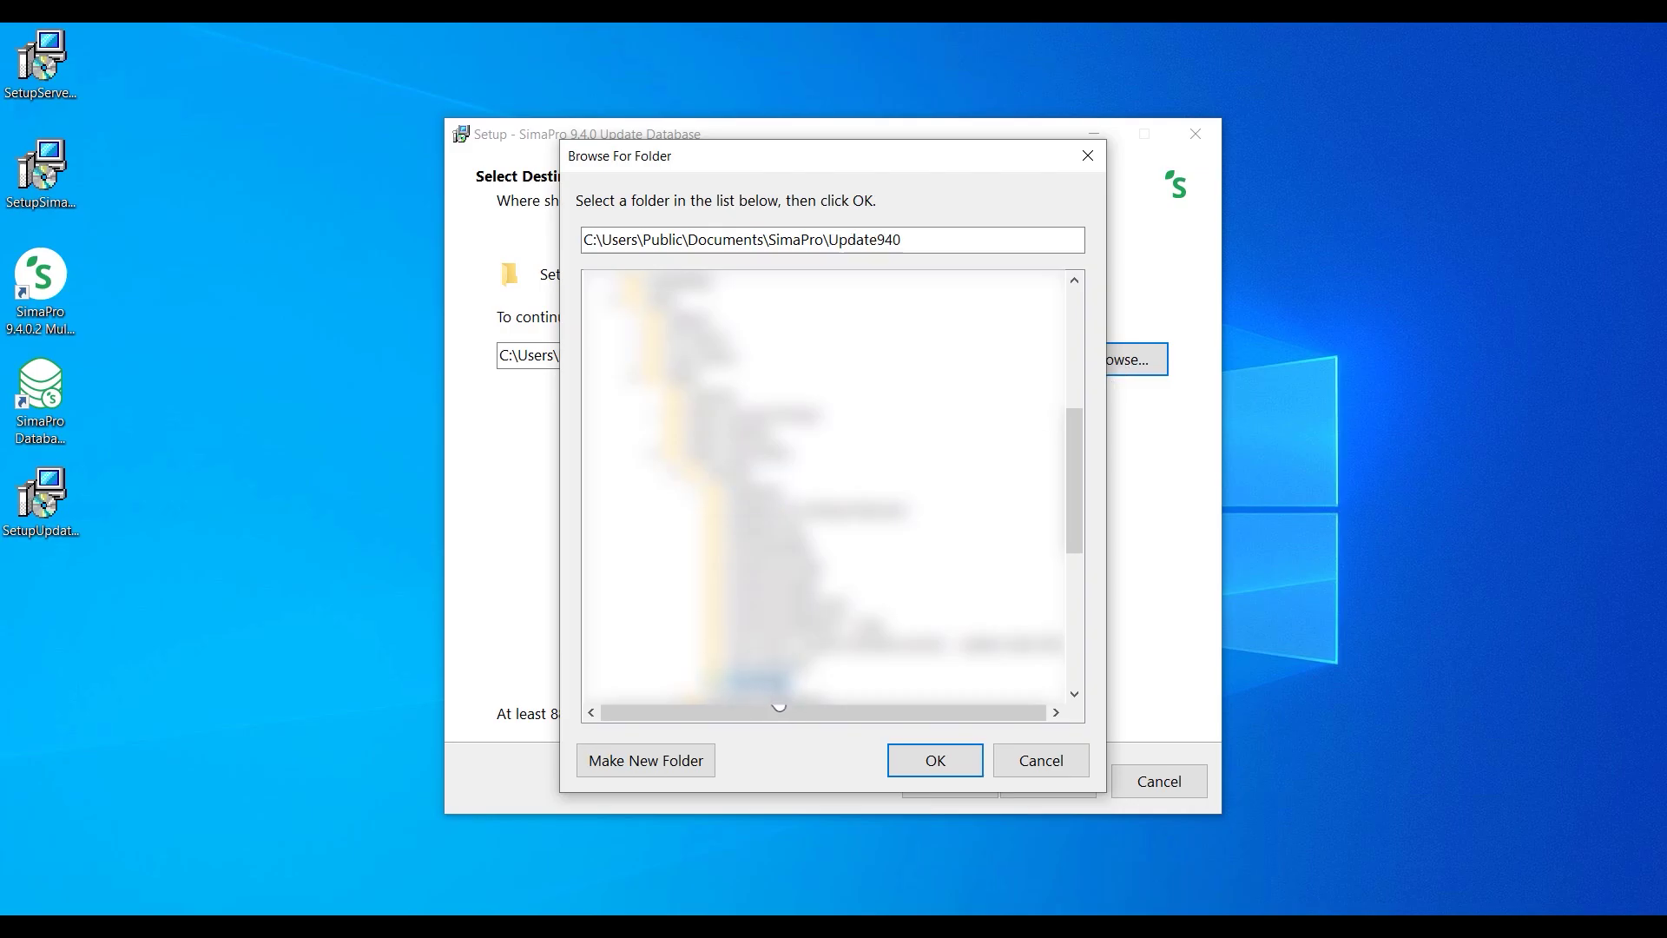
pyautogui.click(1069, 770)
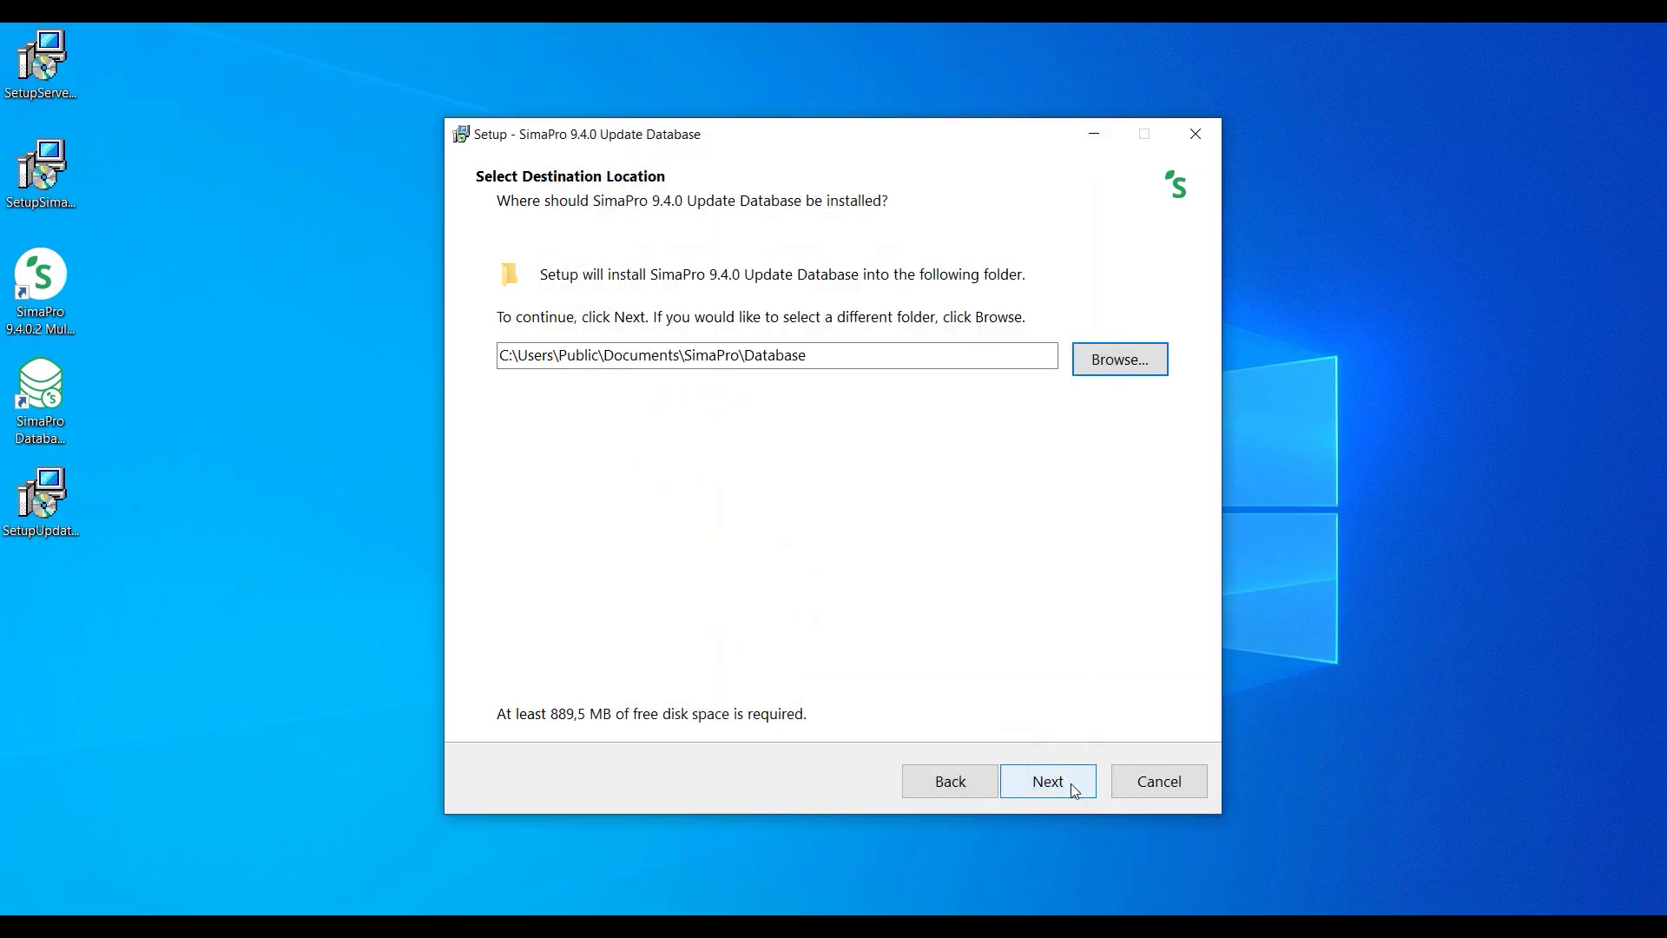
pyautogui.click(1073, 786)
pyautogui.click(1071, 784)
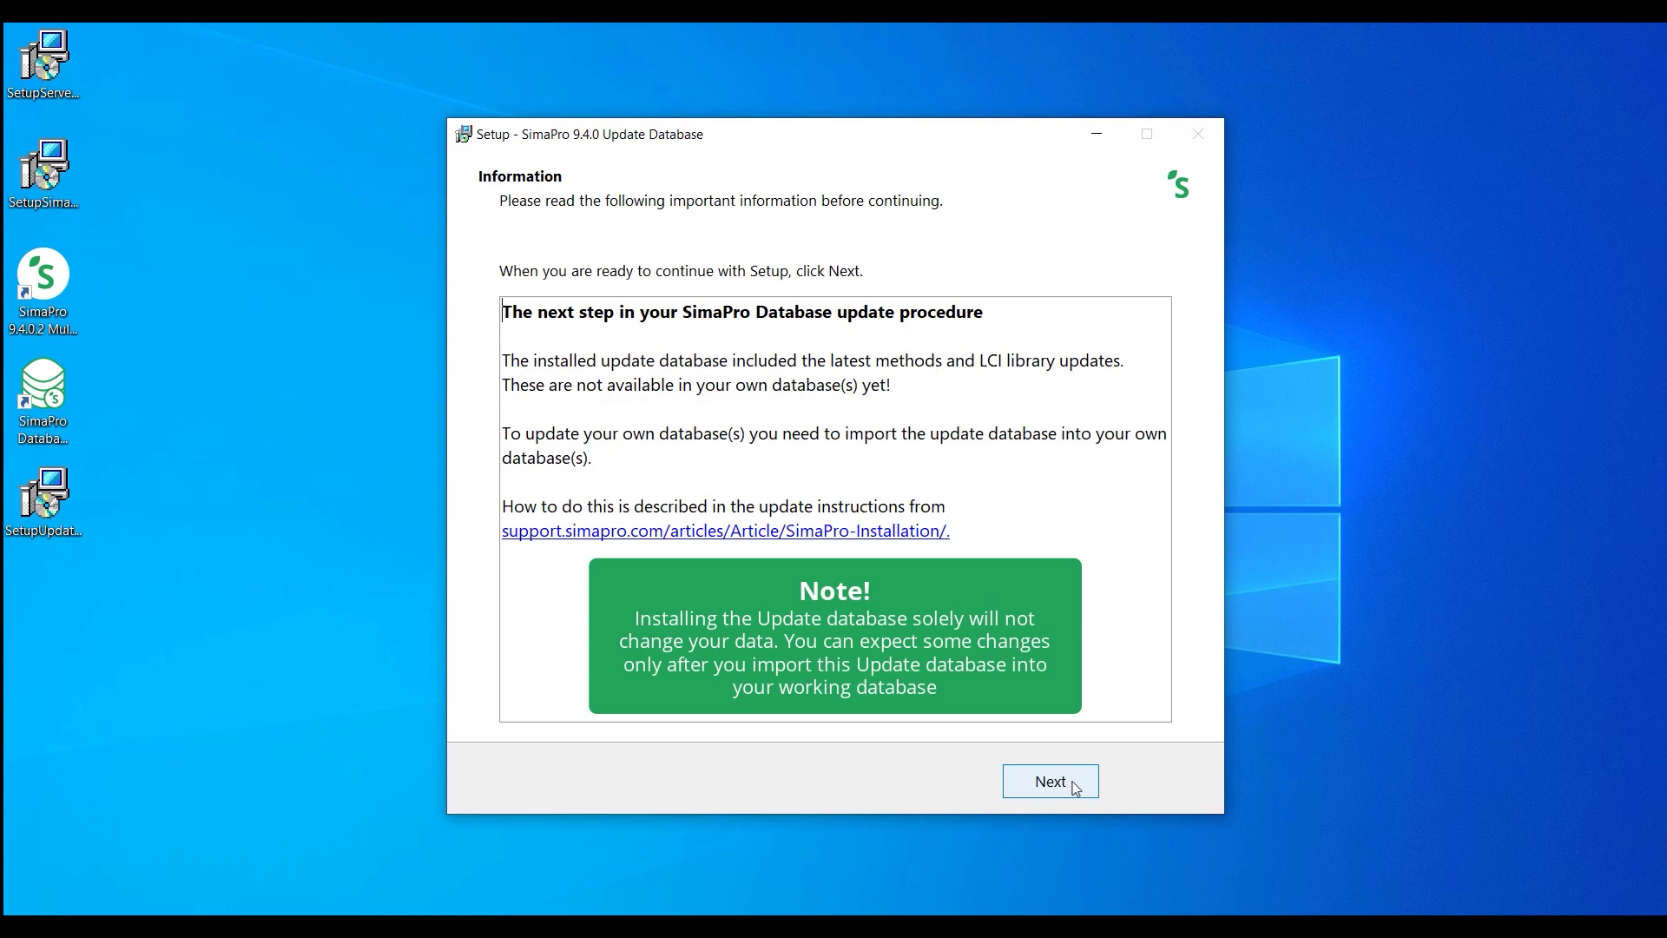
# Step: Pass the post-install information page and finish the update database setup
pyautogui.click(1075, 786)
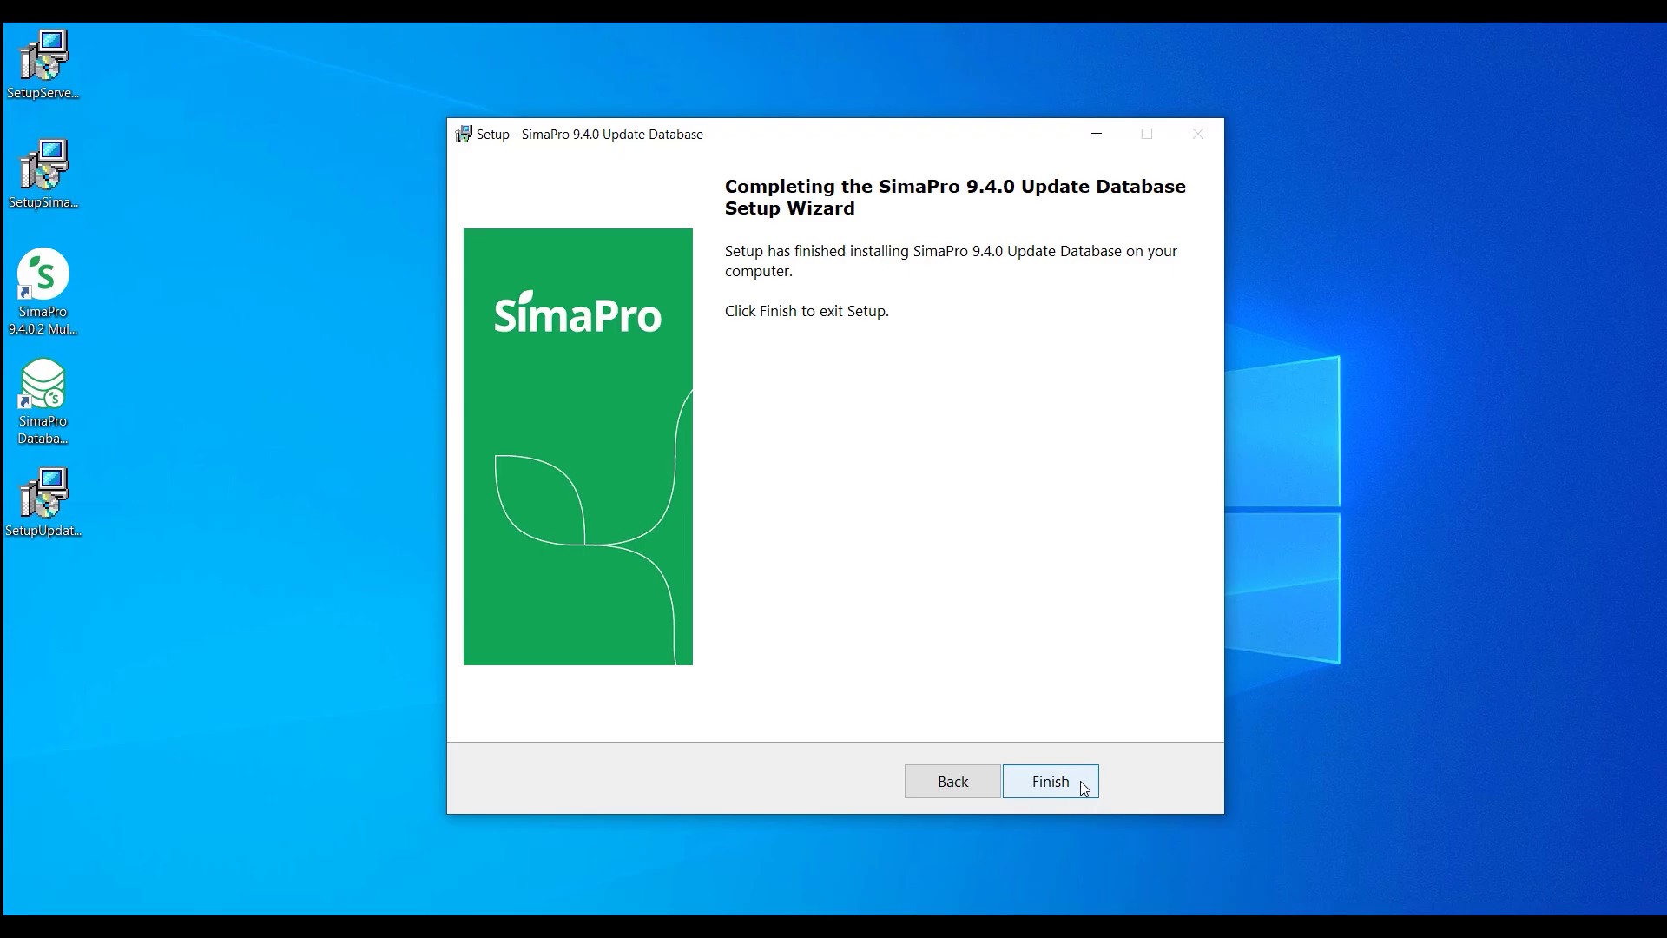
pyautogui.click(1083, 785)
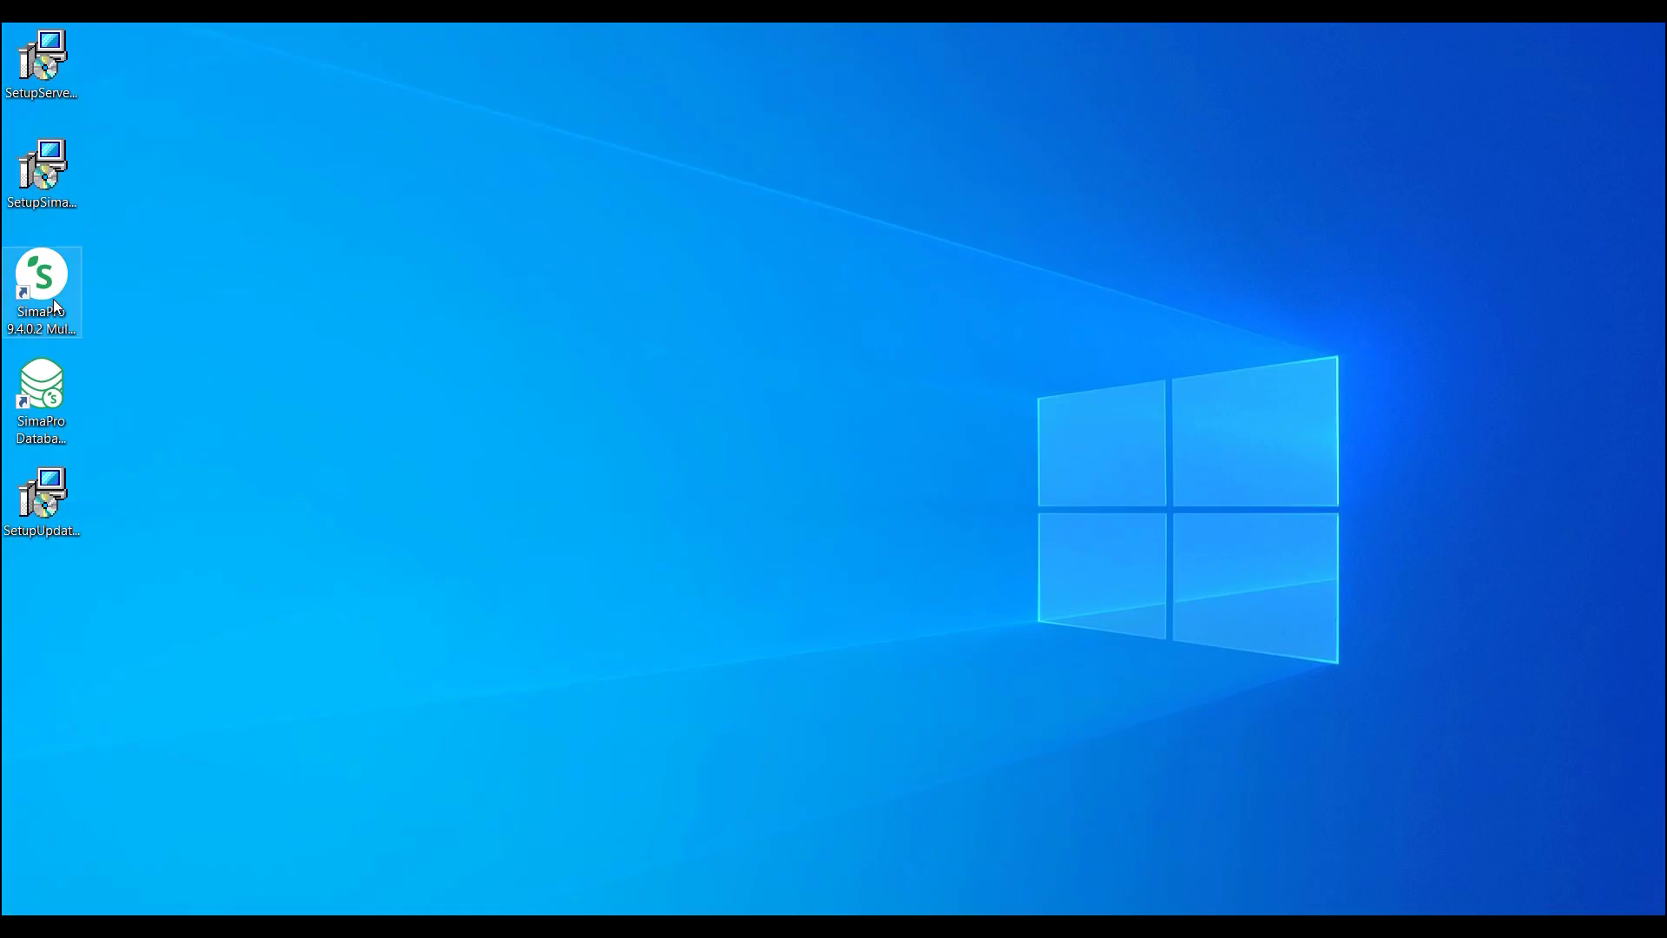
# Step: Launch SimaPro 9.4.0.2 and open the Professional database from Professional930 on the local server
pyautogui.doubleClick(54, 298)
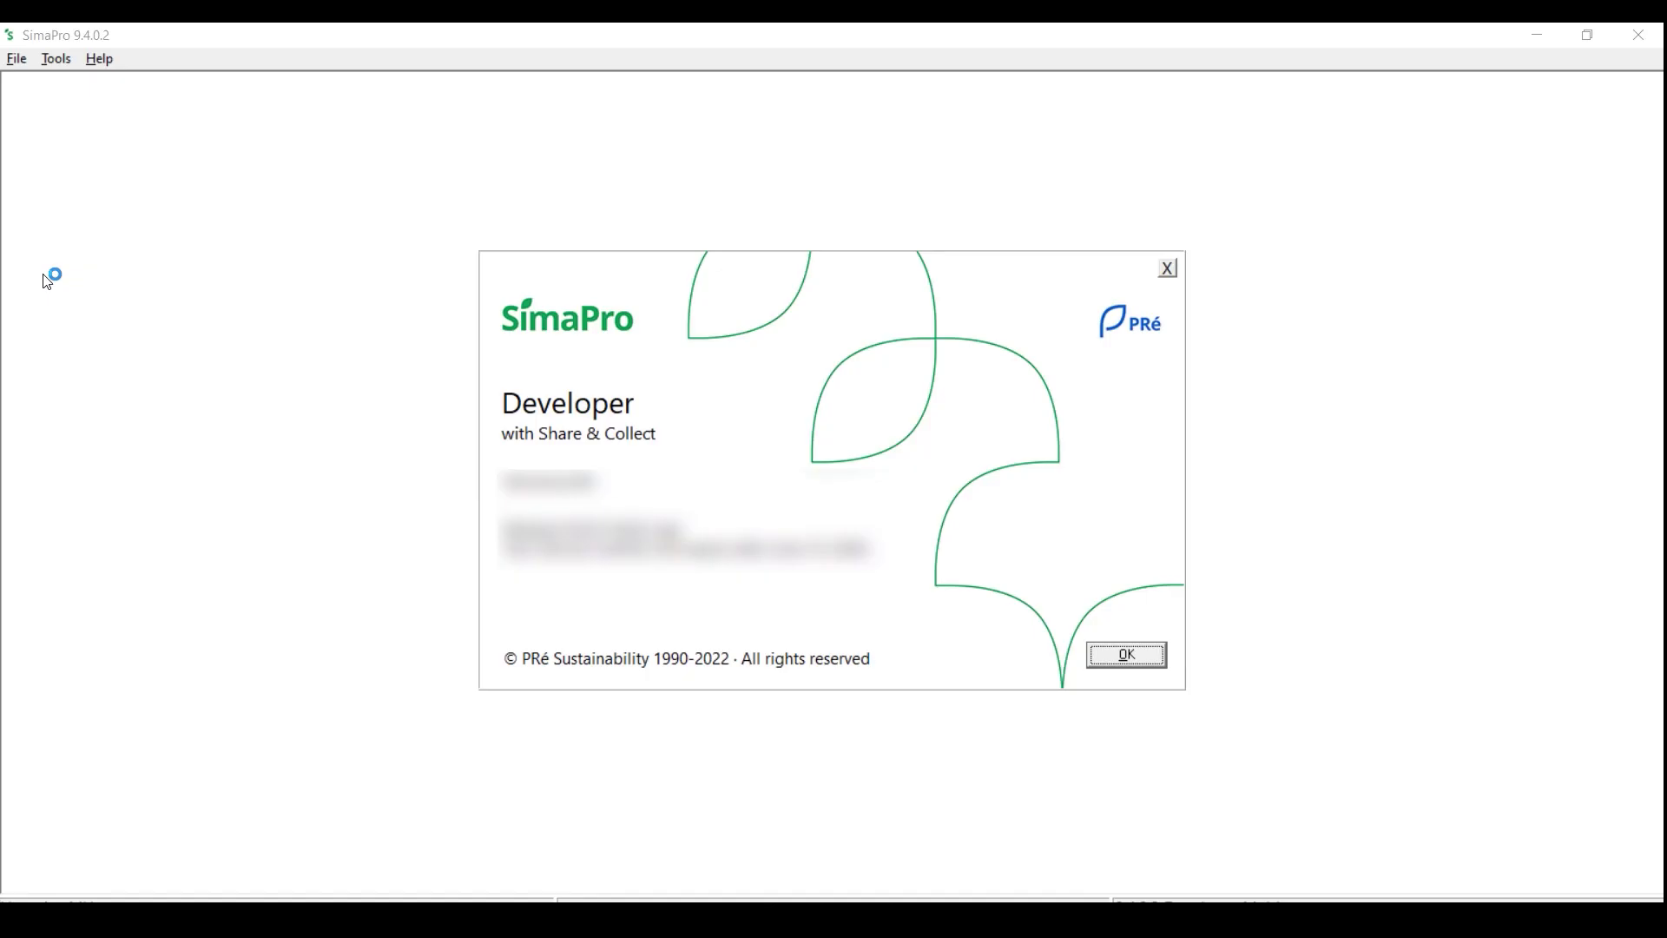
pyautogui.click(1137, 653)
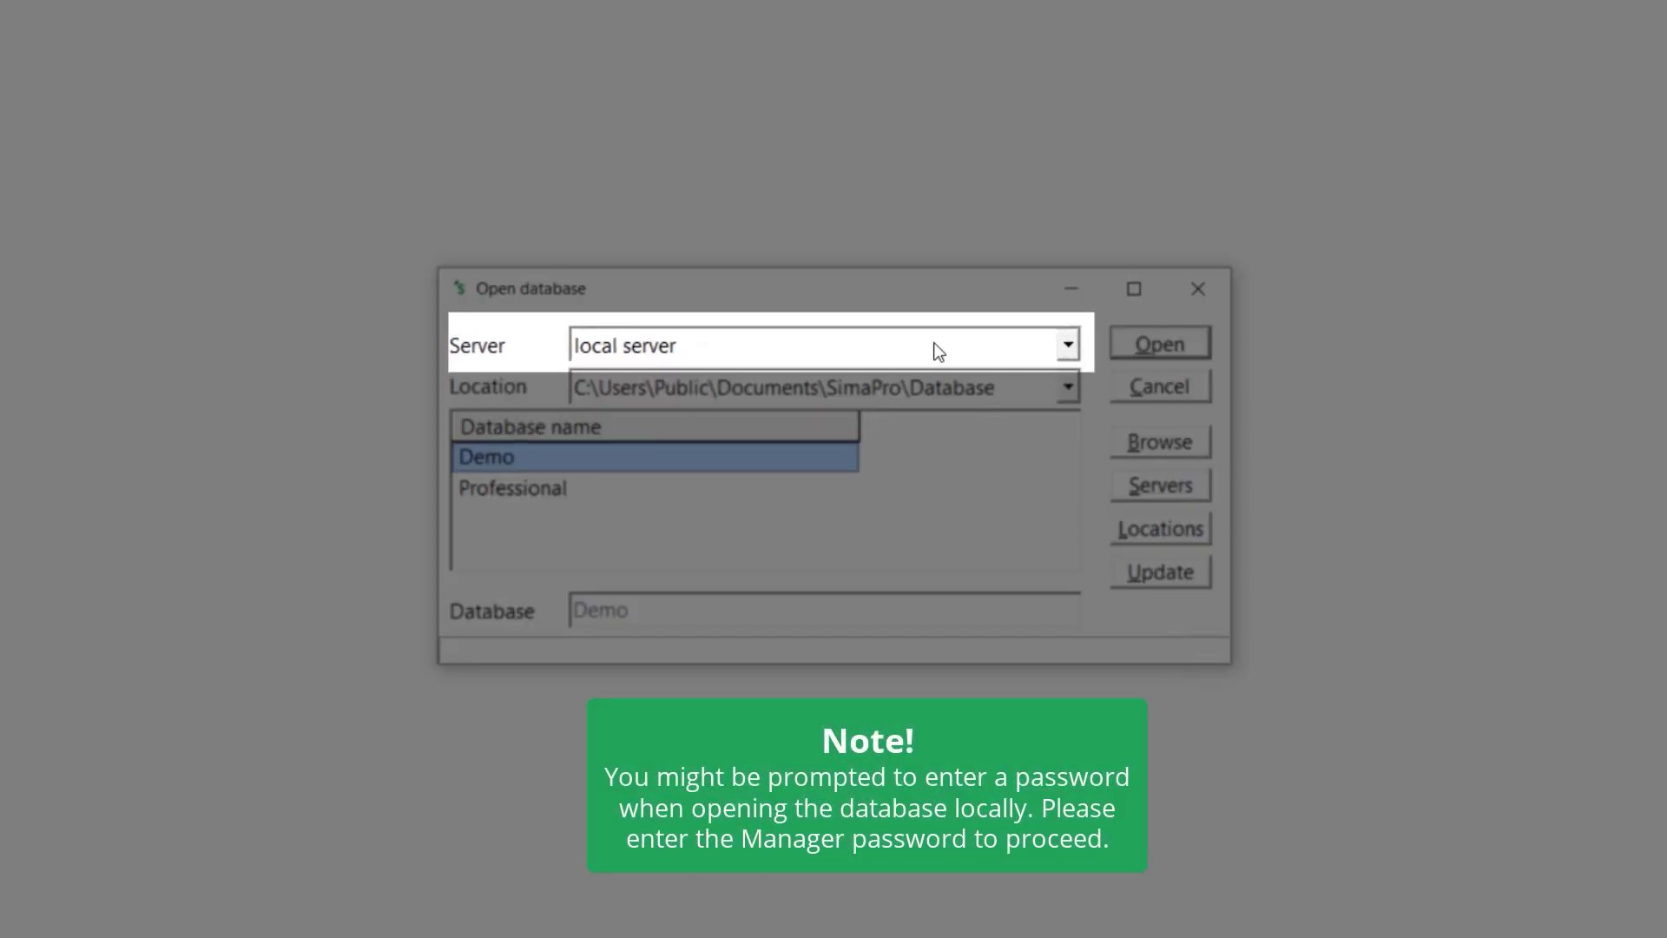
pyautogui.click(934, 344)
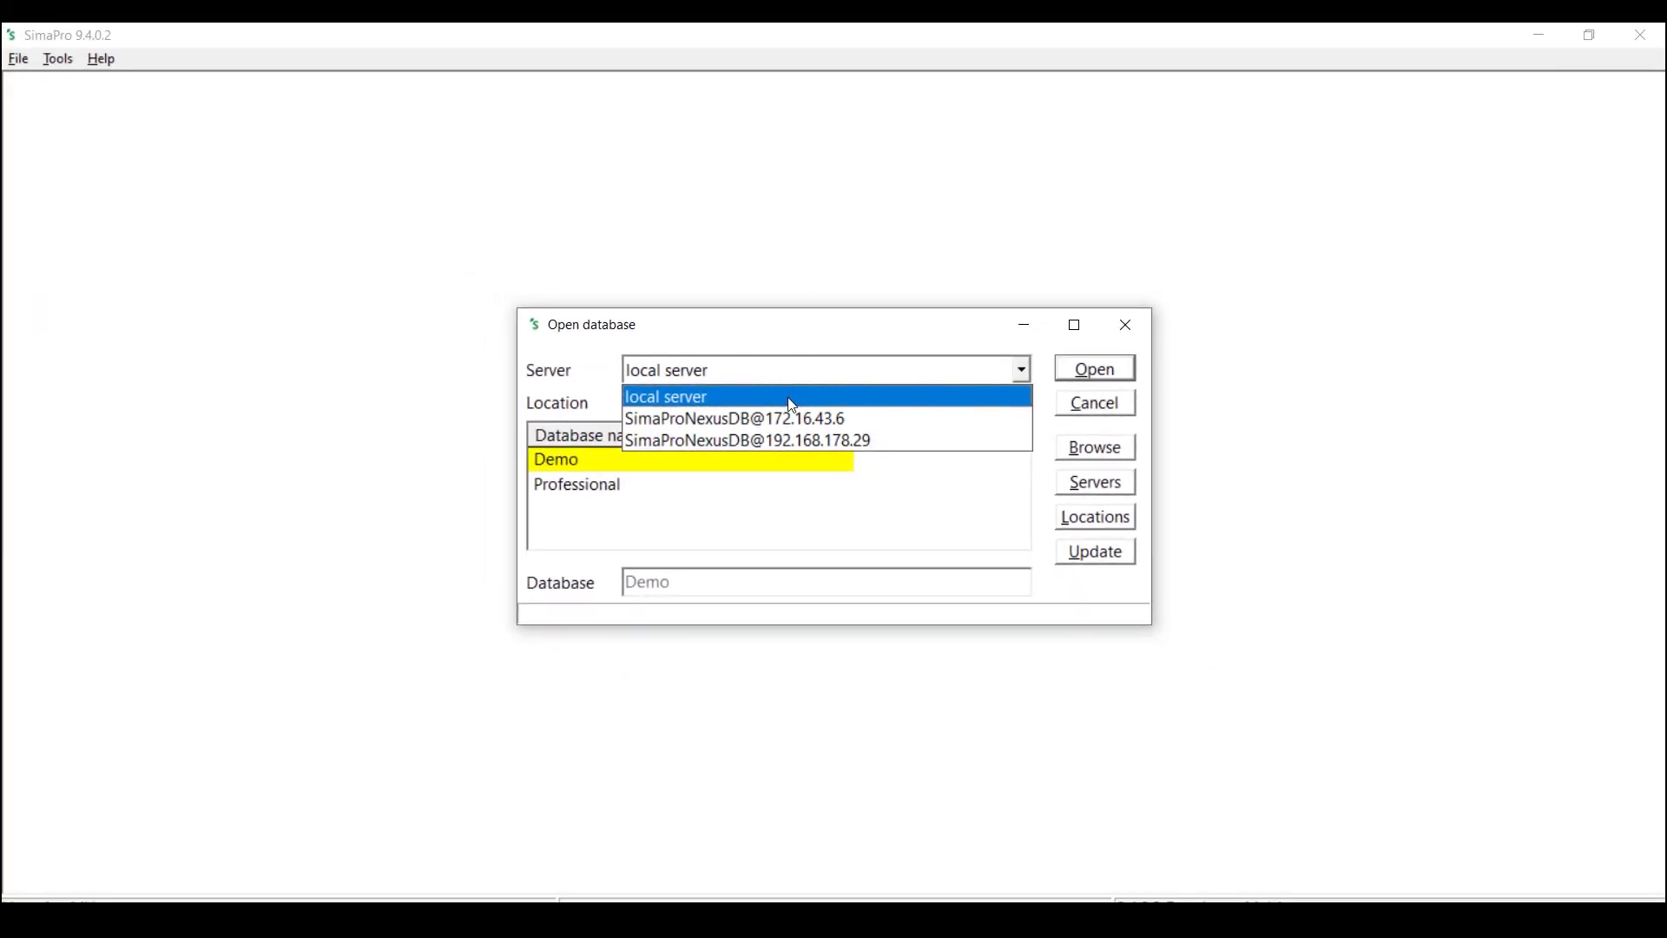
pyautogui.click(792, 405)
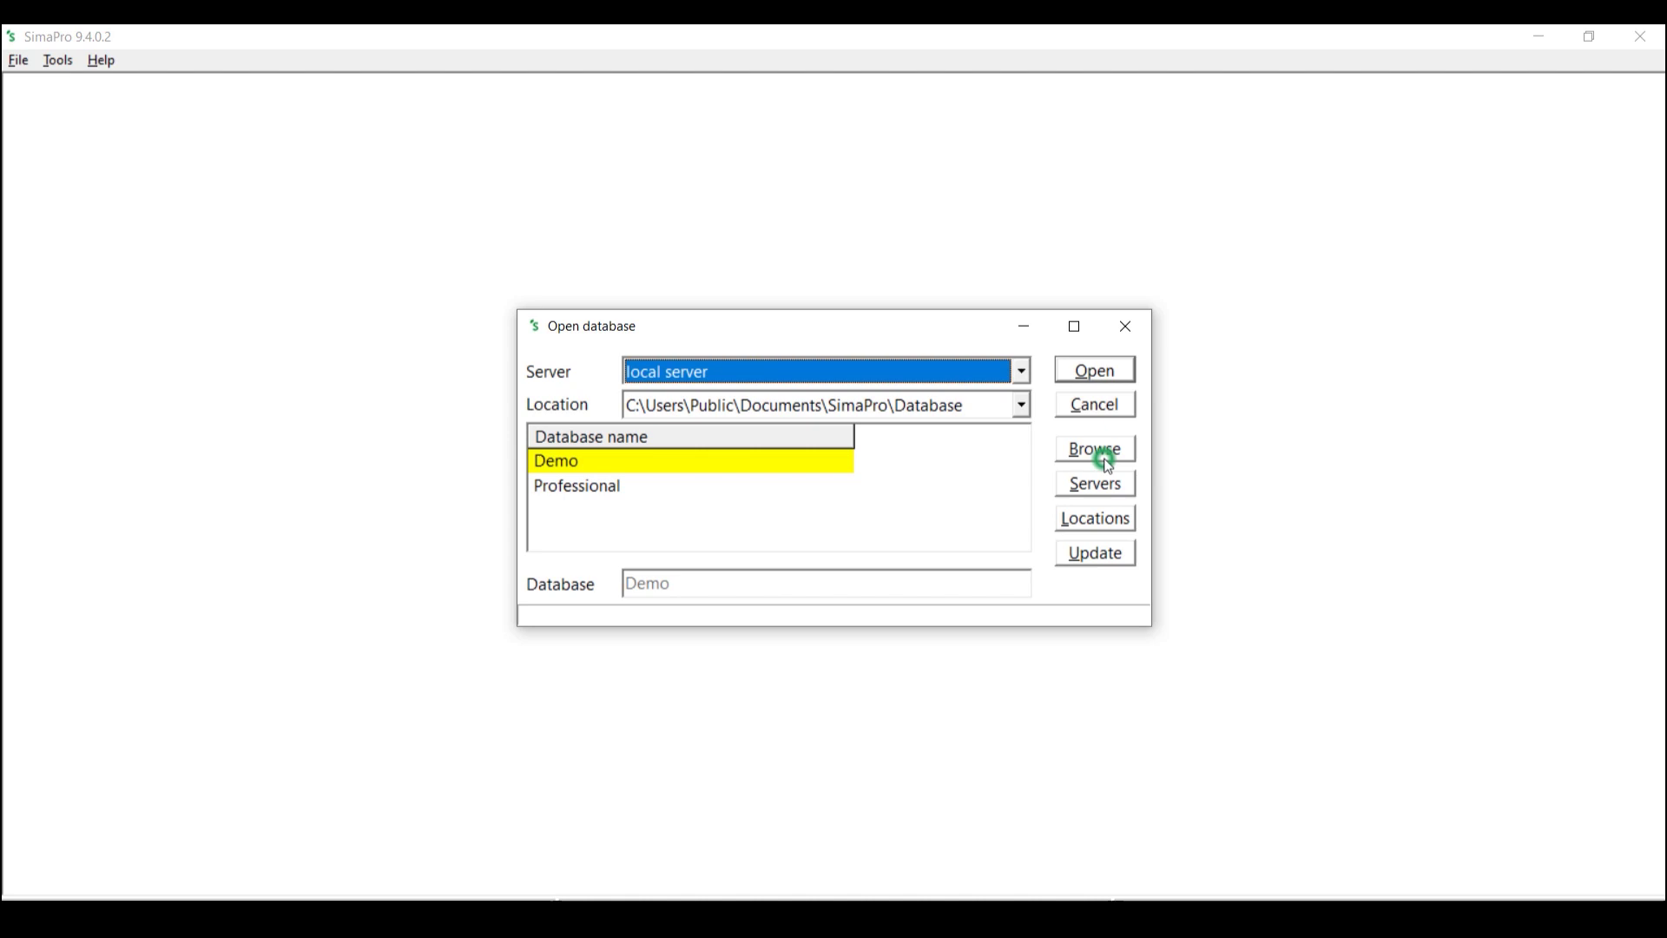
pyautogui.click(1107, 455)
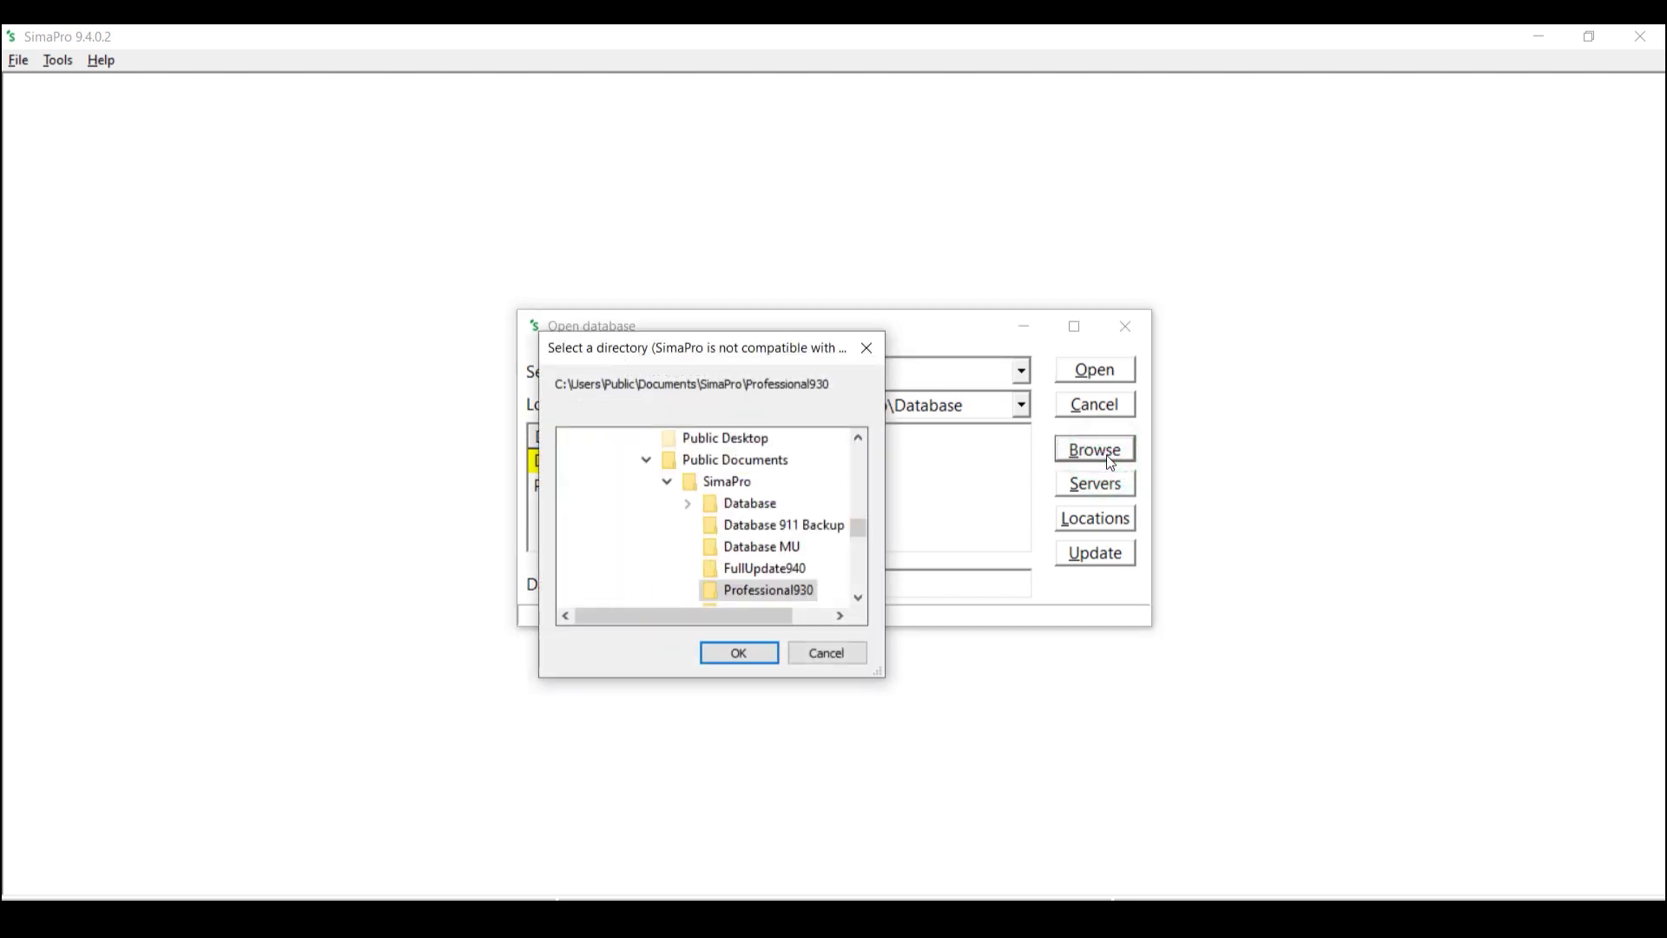
pyautogui.click(785, 594)
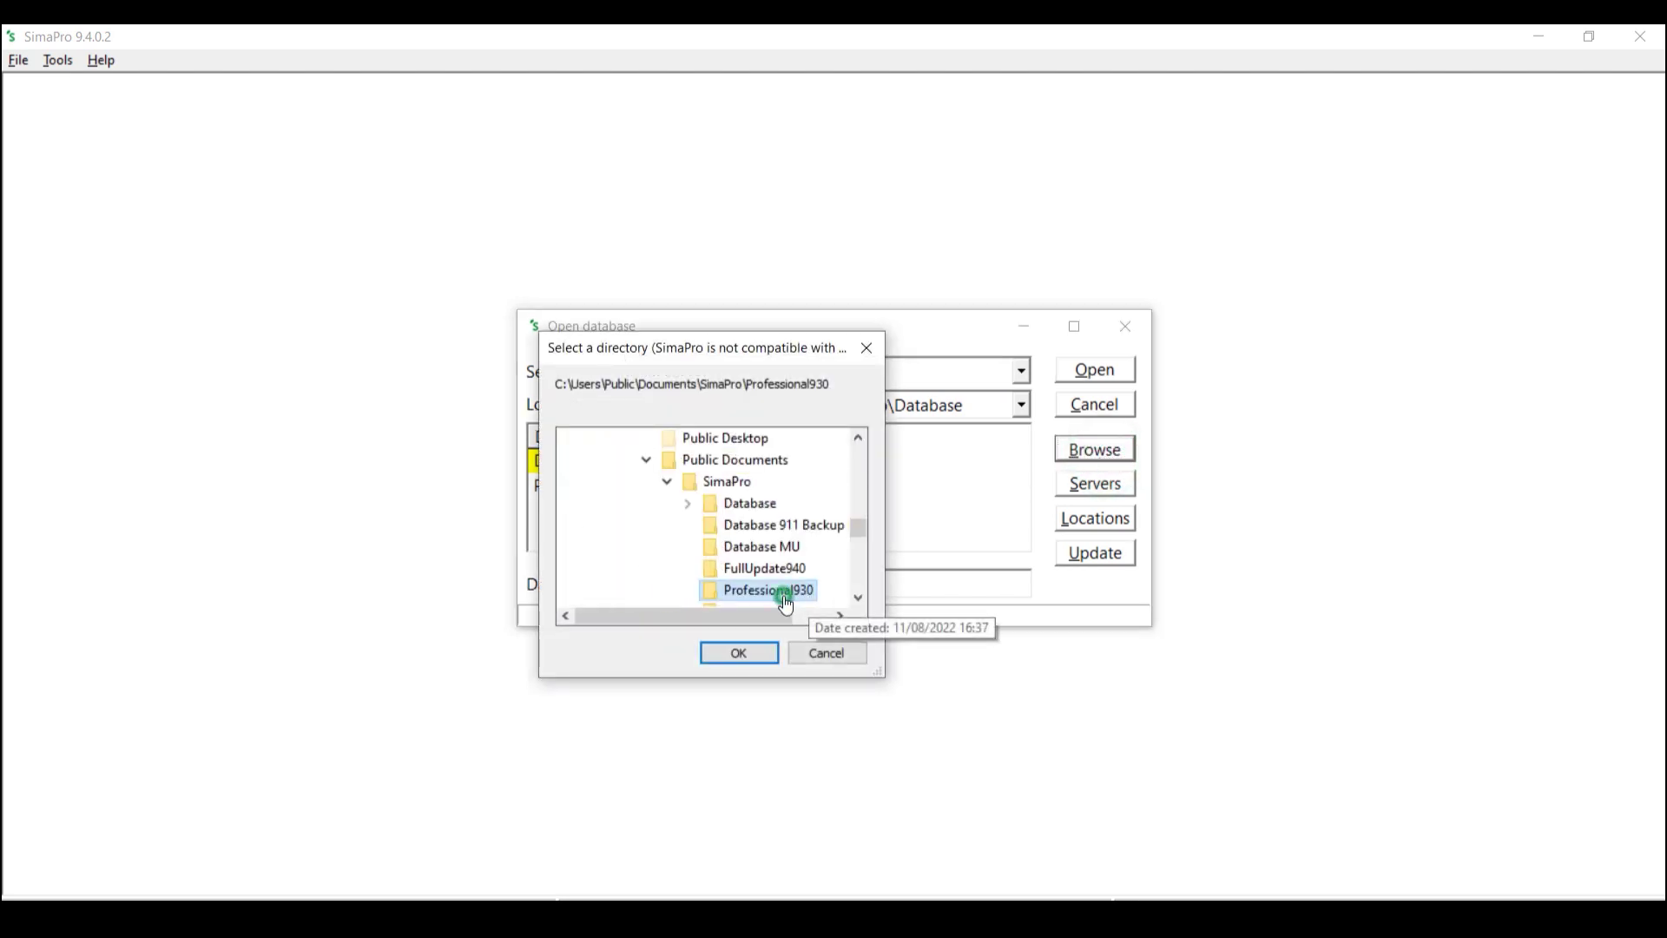
pyautogui.click(749, 649)
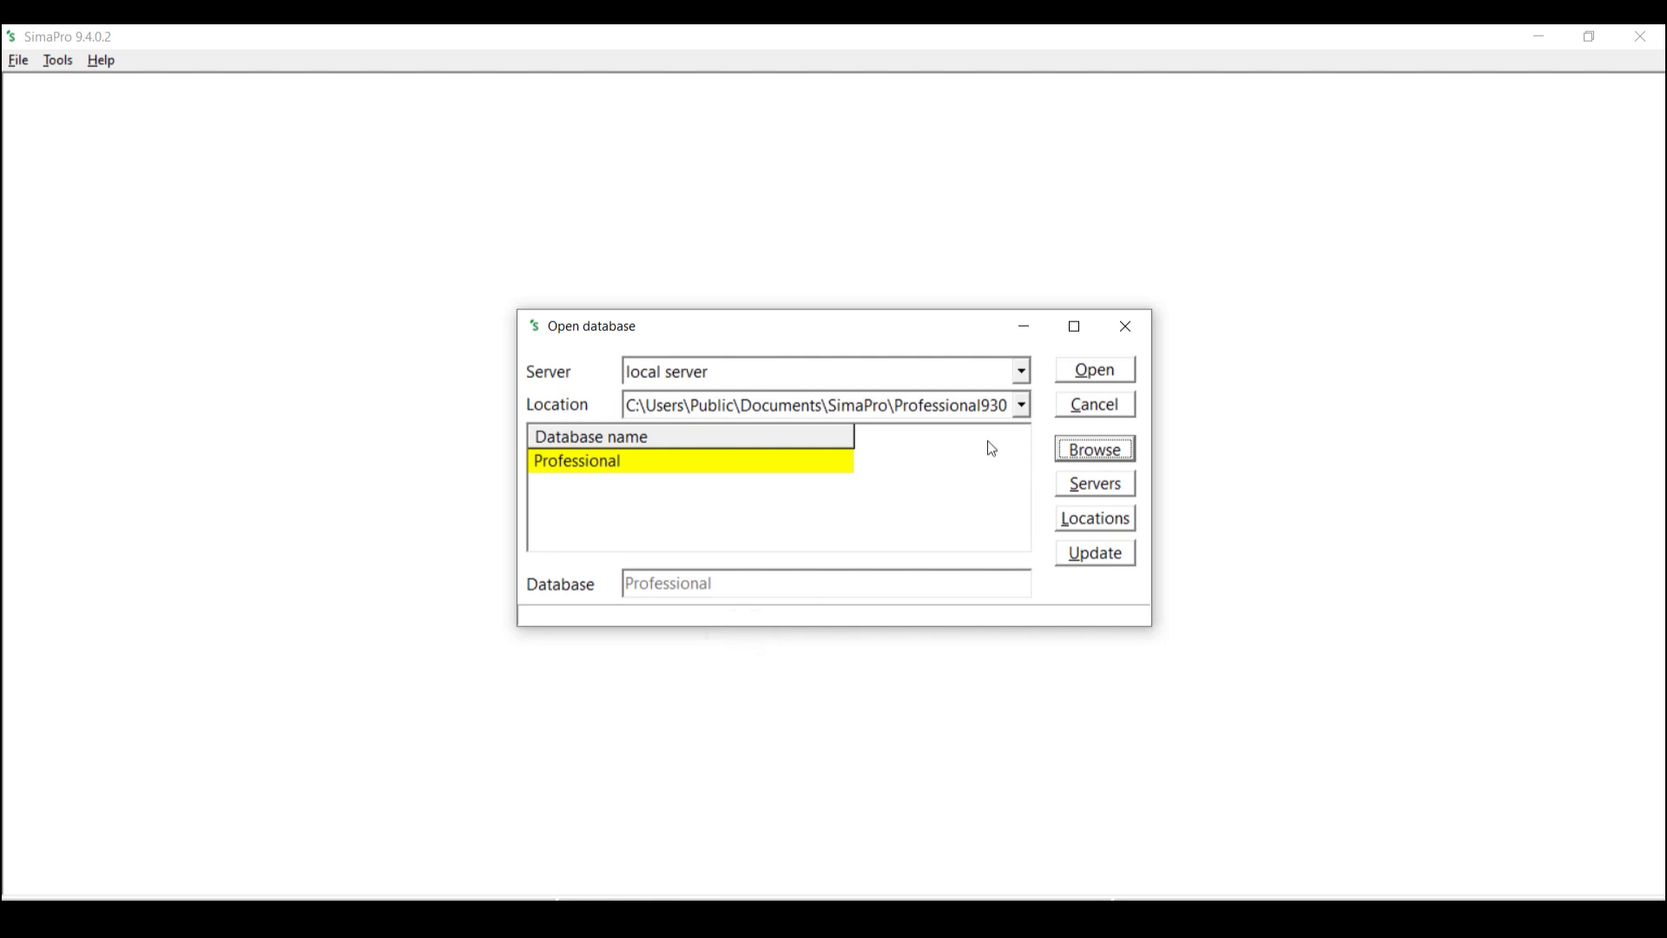
pyautogui.click(1083, 371)
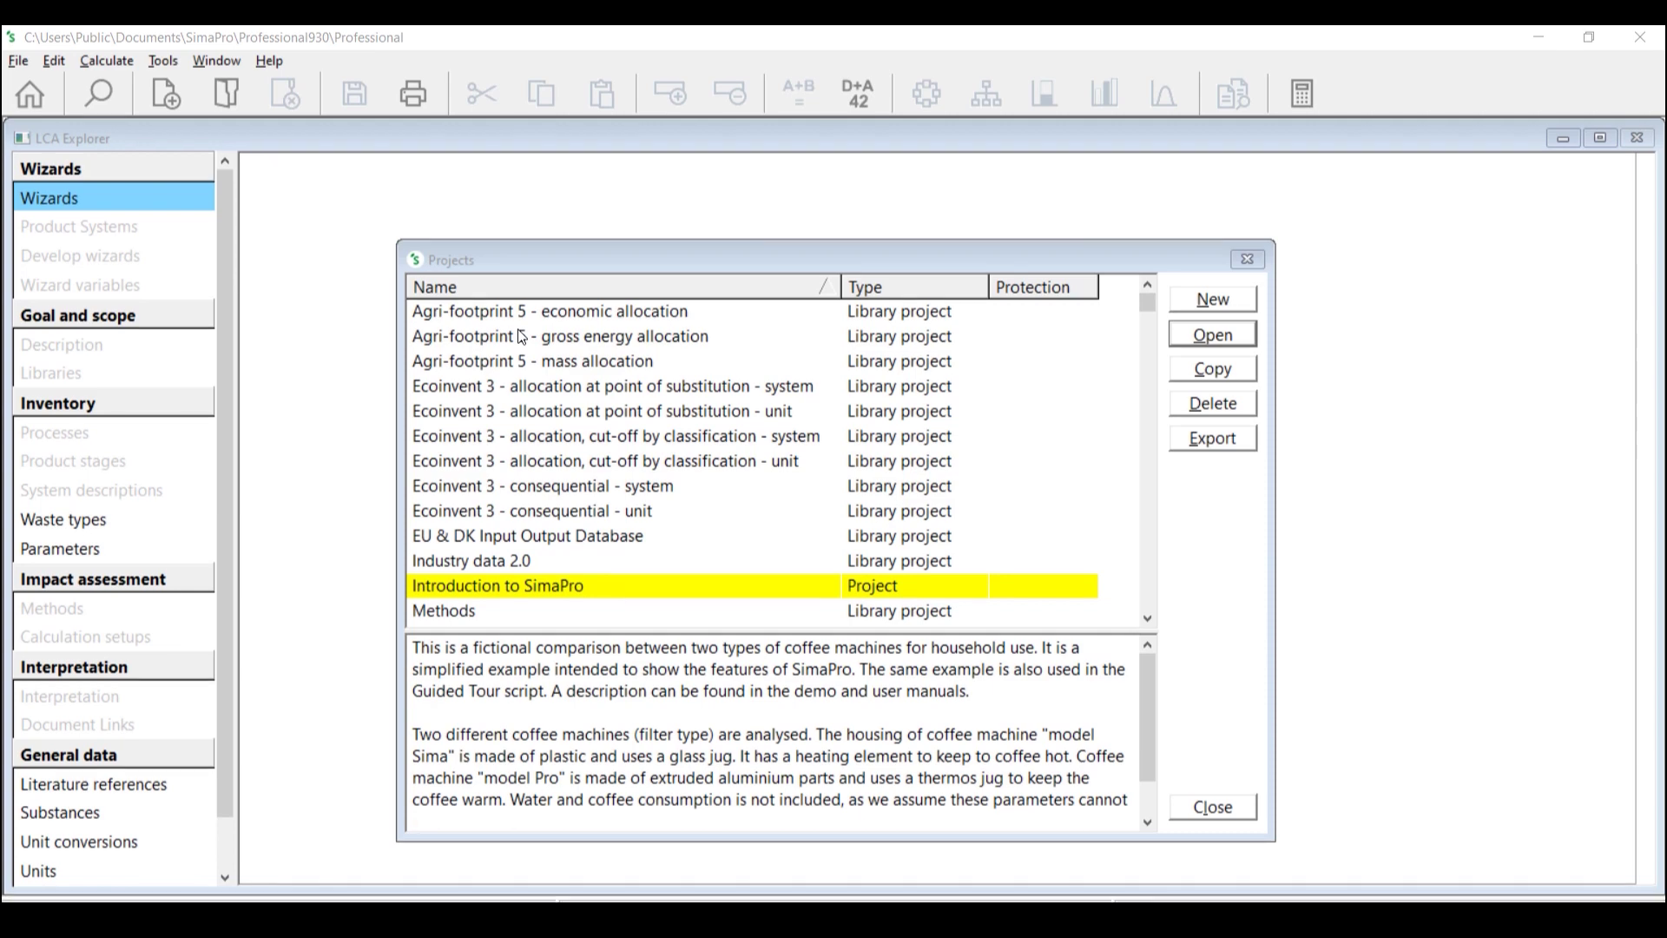
# Step: Start importing another SimaPro database, confirming past the backup warning
pyautogui.click(19, 60)
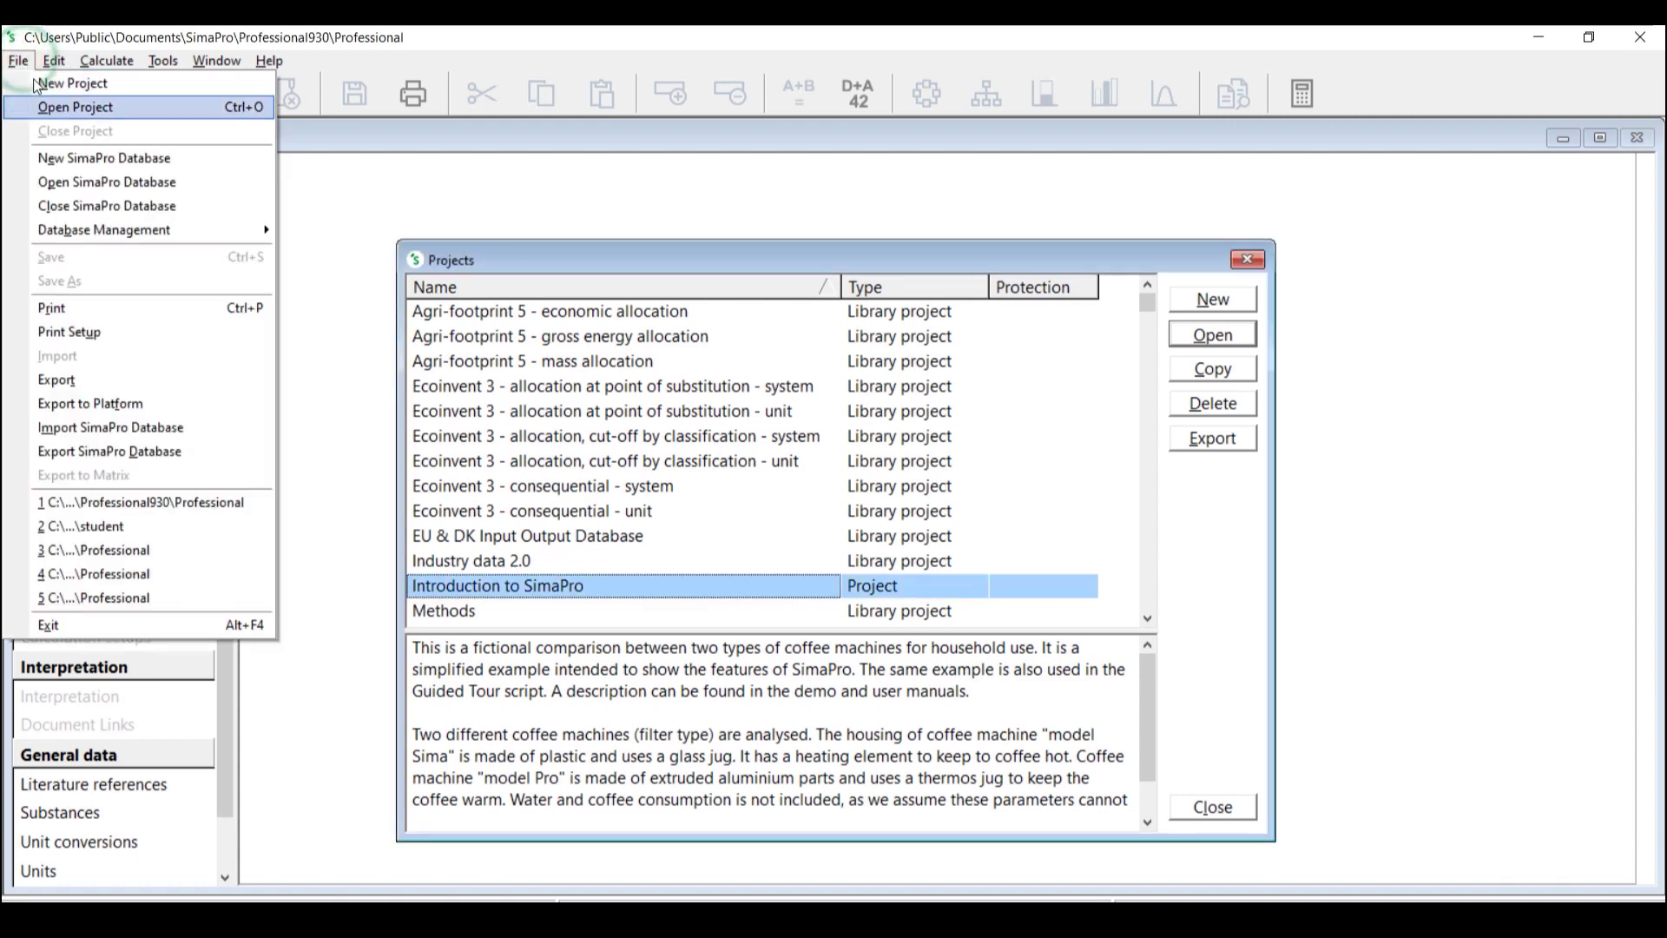
pyautogui.click(196, 429)
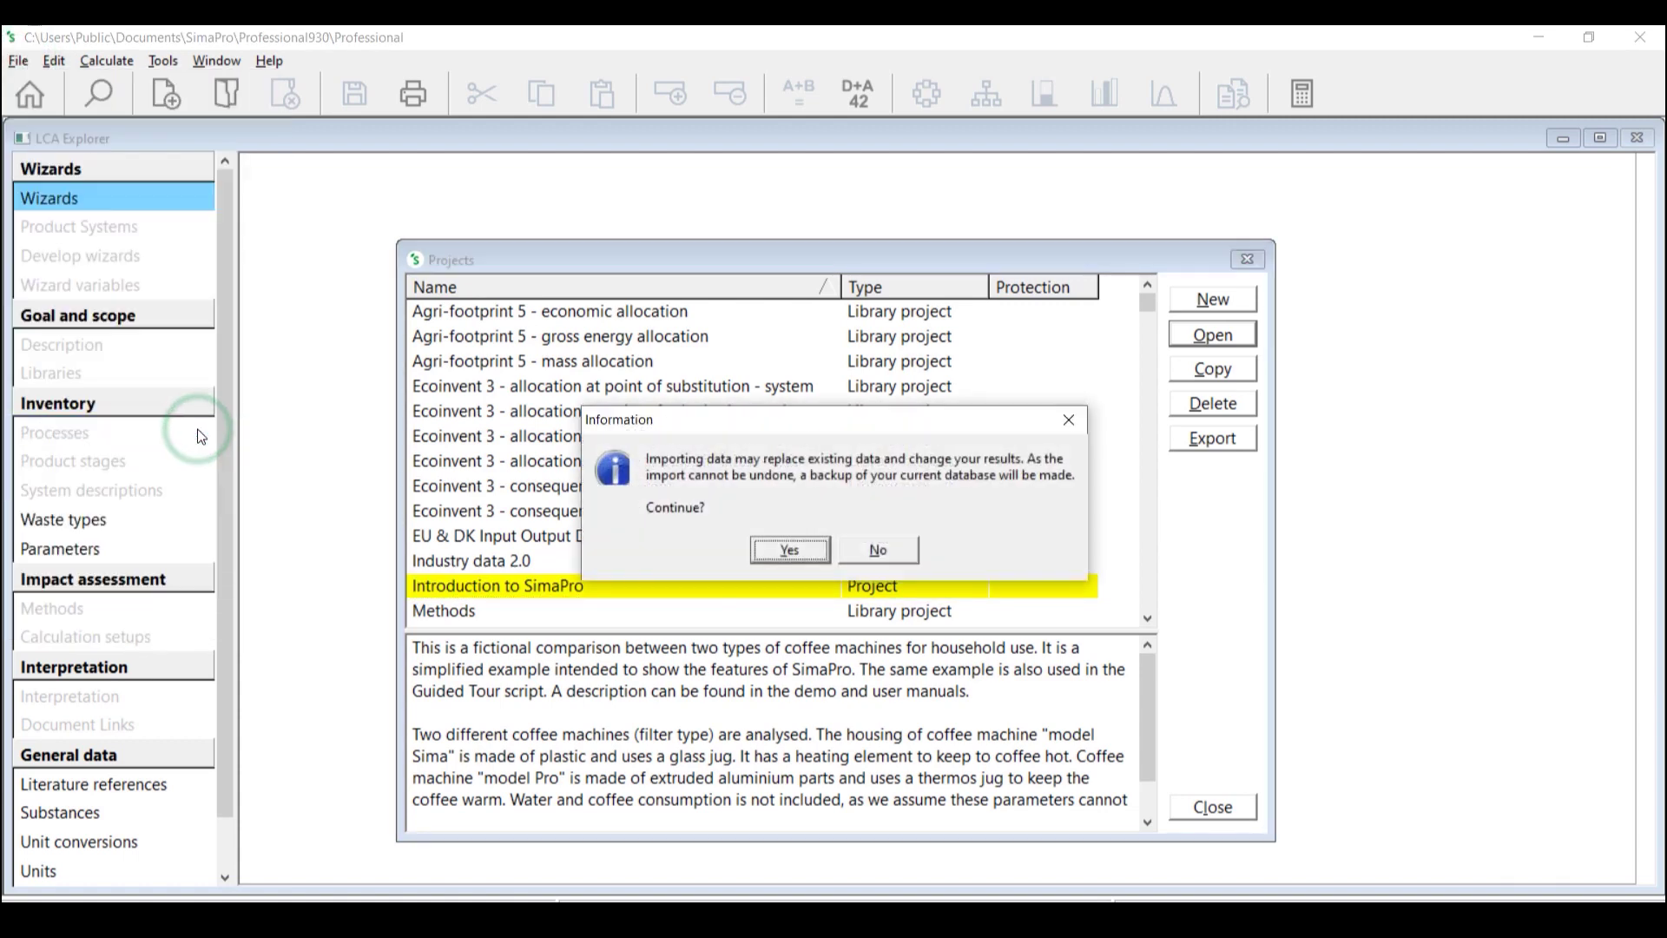
pyautogui.click(827, 554)
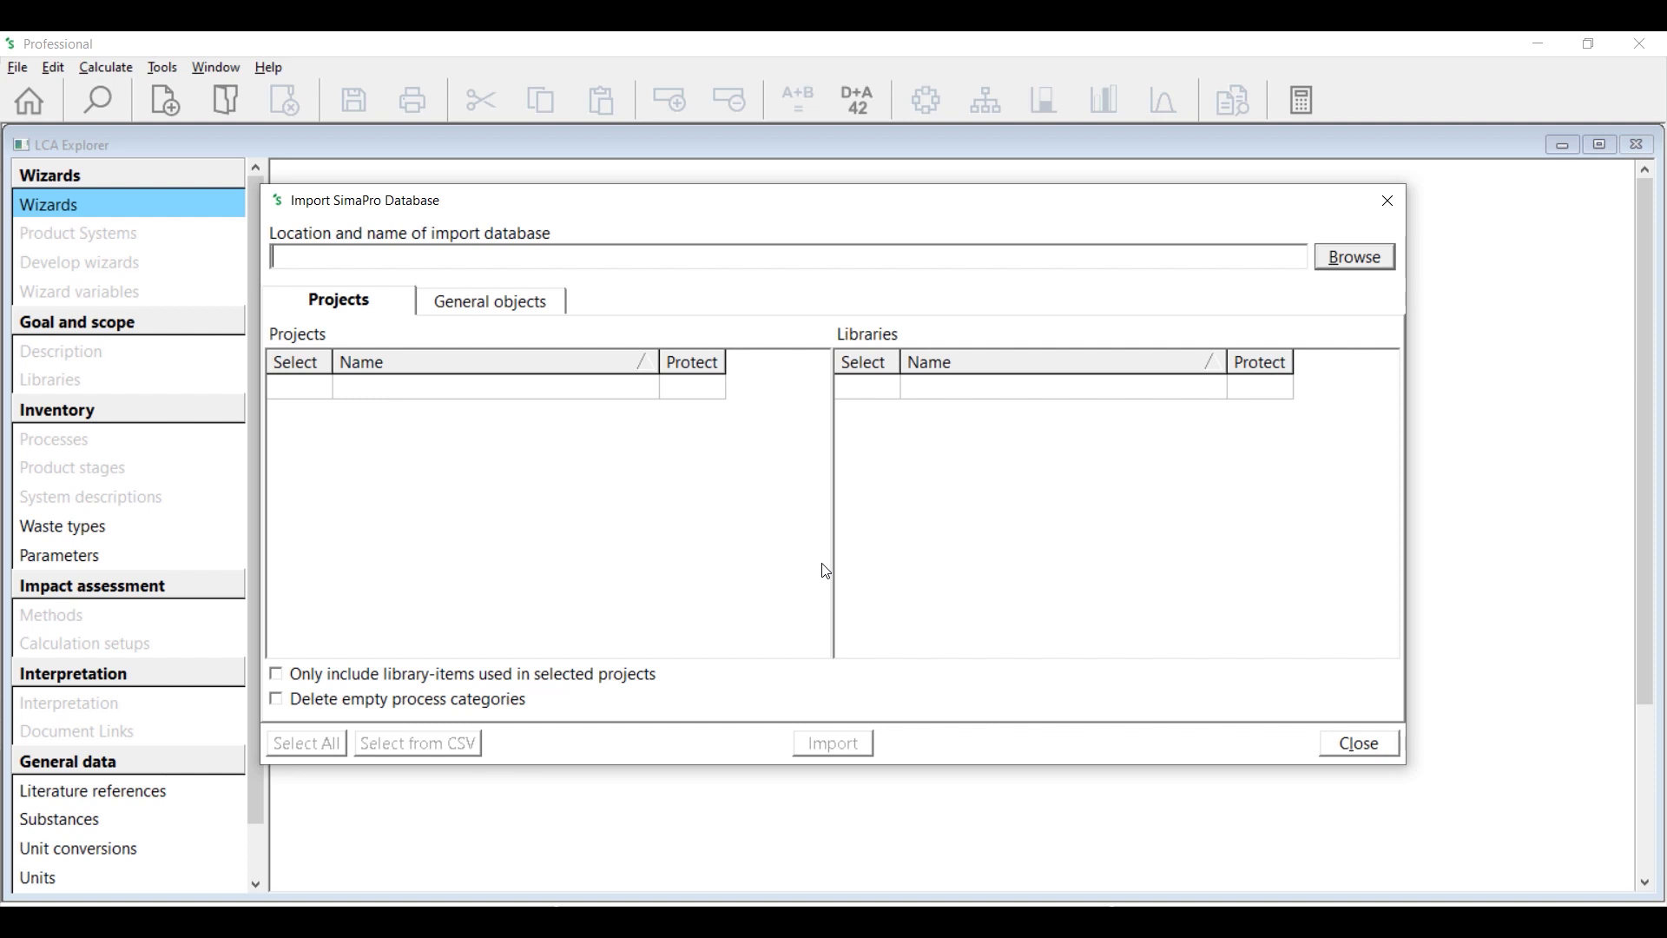
# Step: Set the import source to the Update940 database in the Database folder
pyautogui.click(1365, 259)
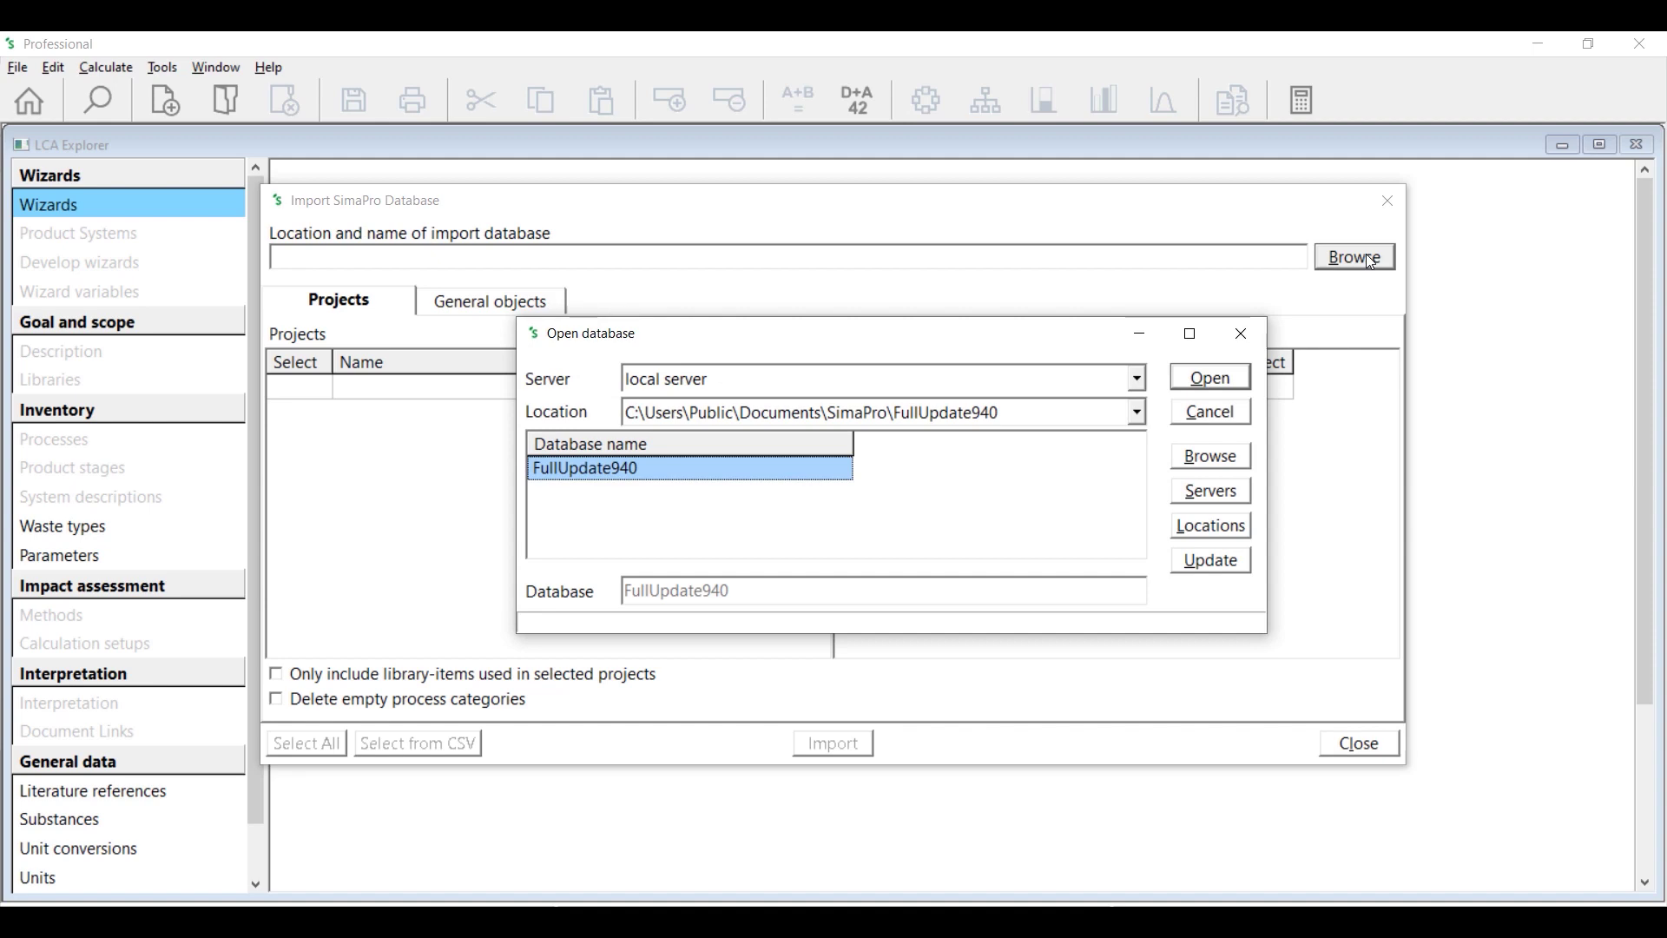
pyautogui.click(1209, 461)
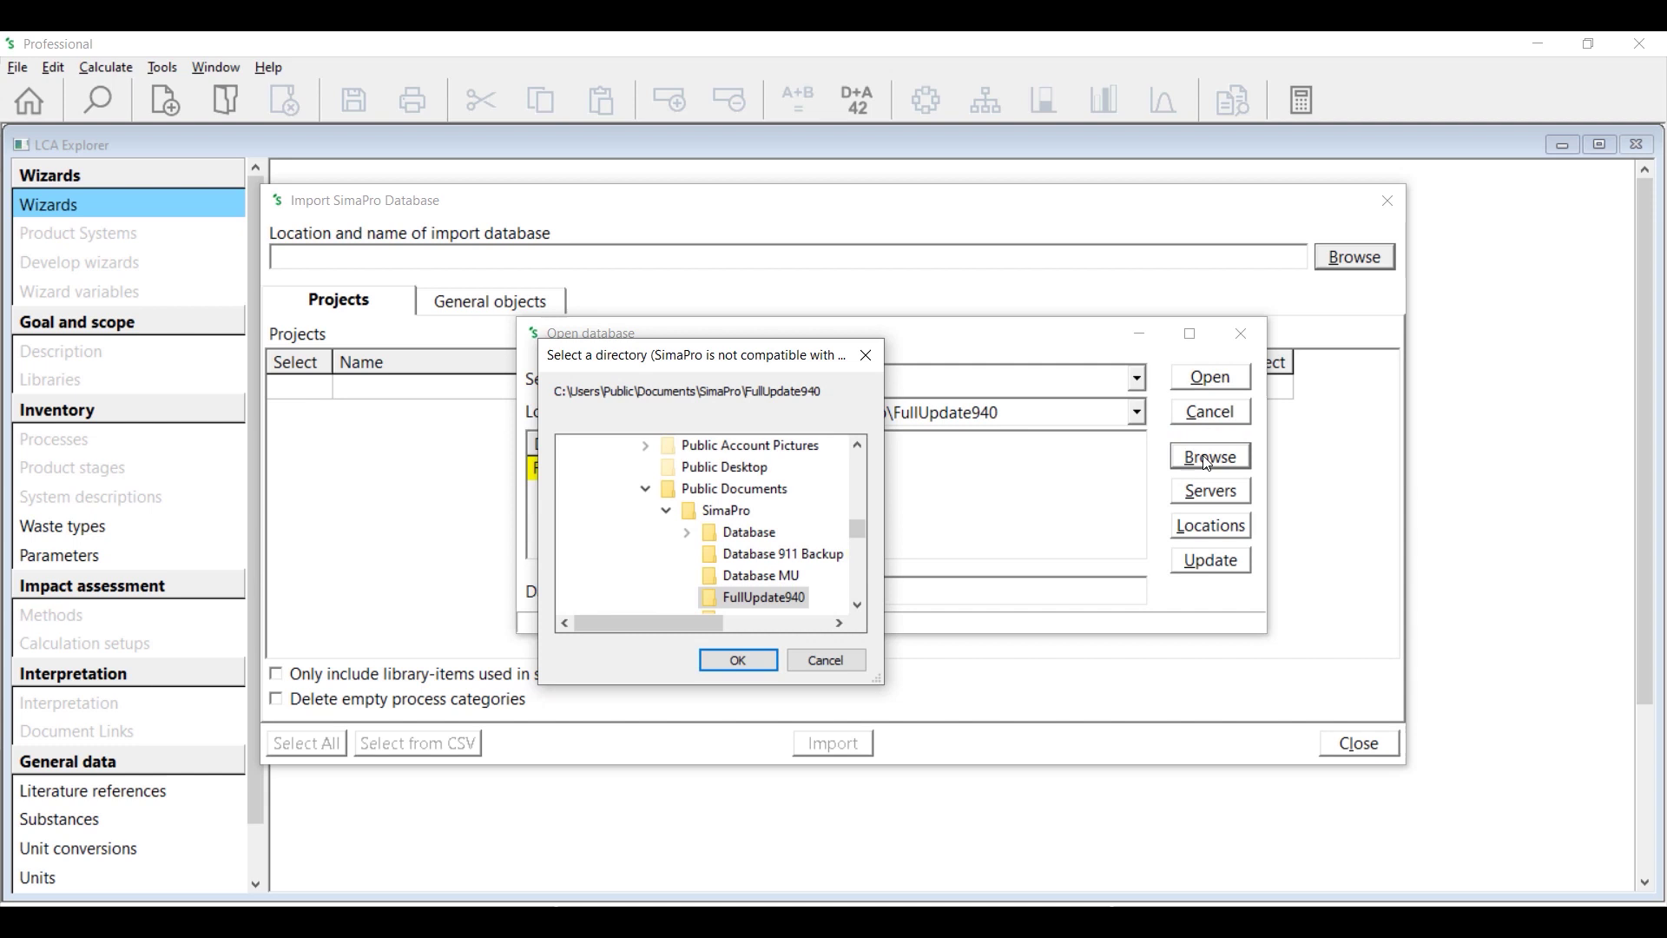
pyautogui.click(743, 532)
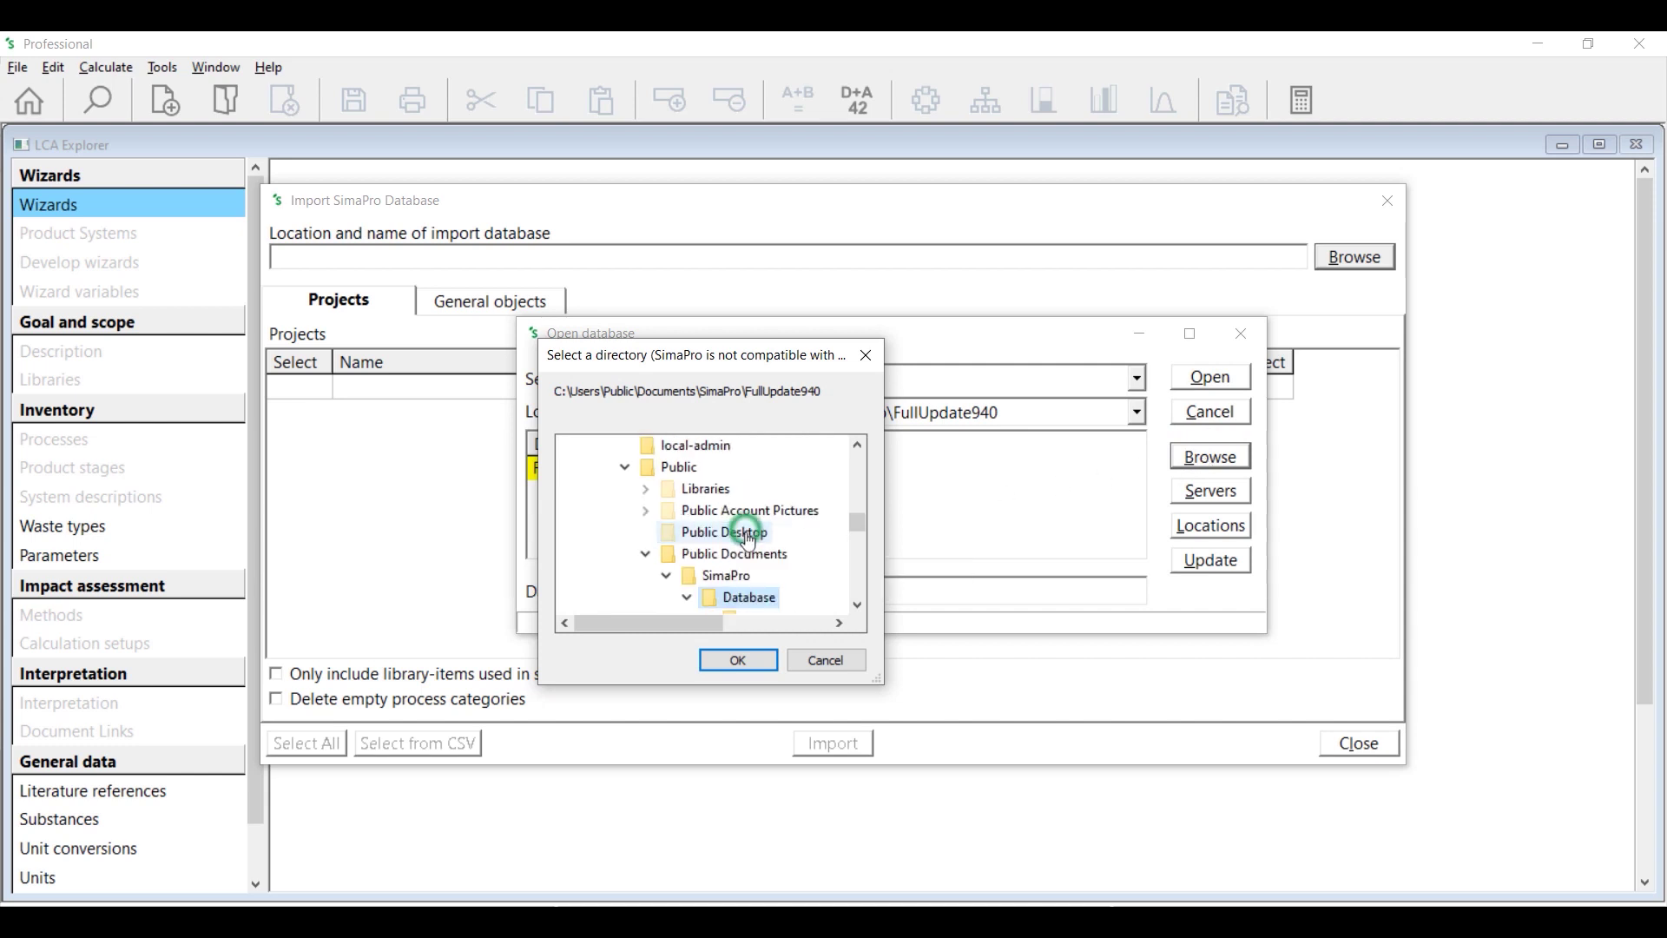
pyautogui.click(740, 660)
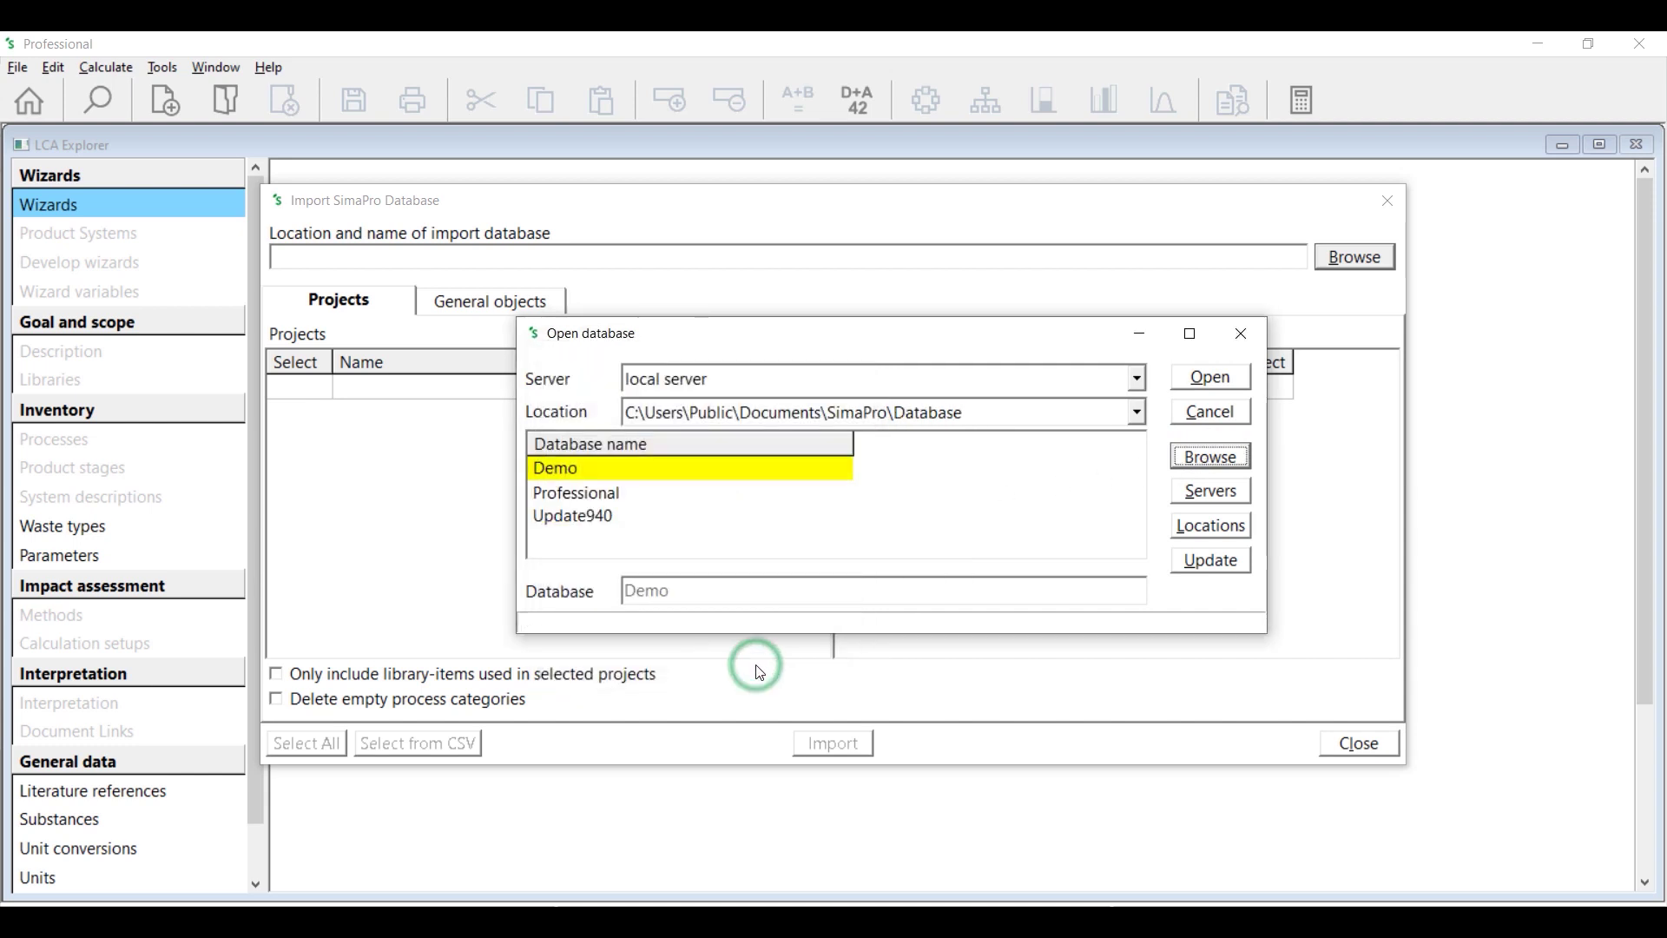
pyautogui.click(622, 519)
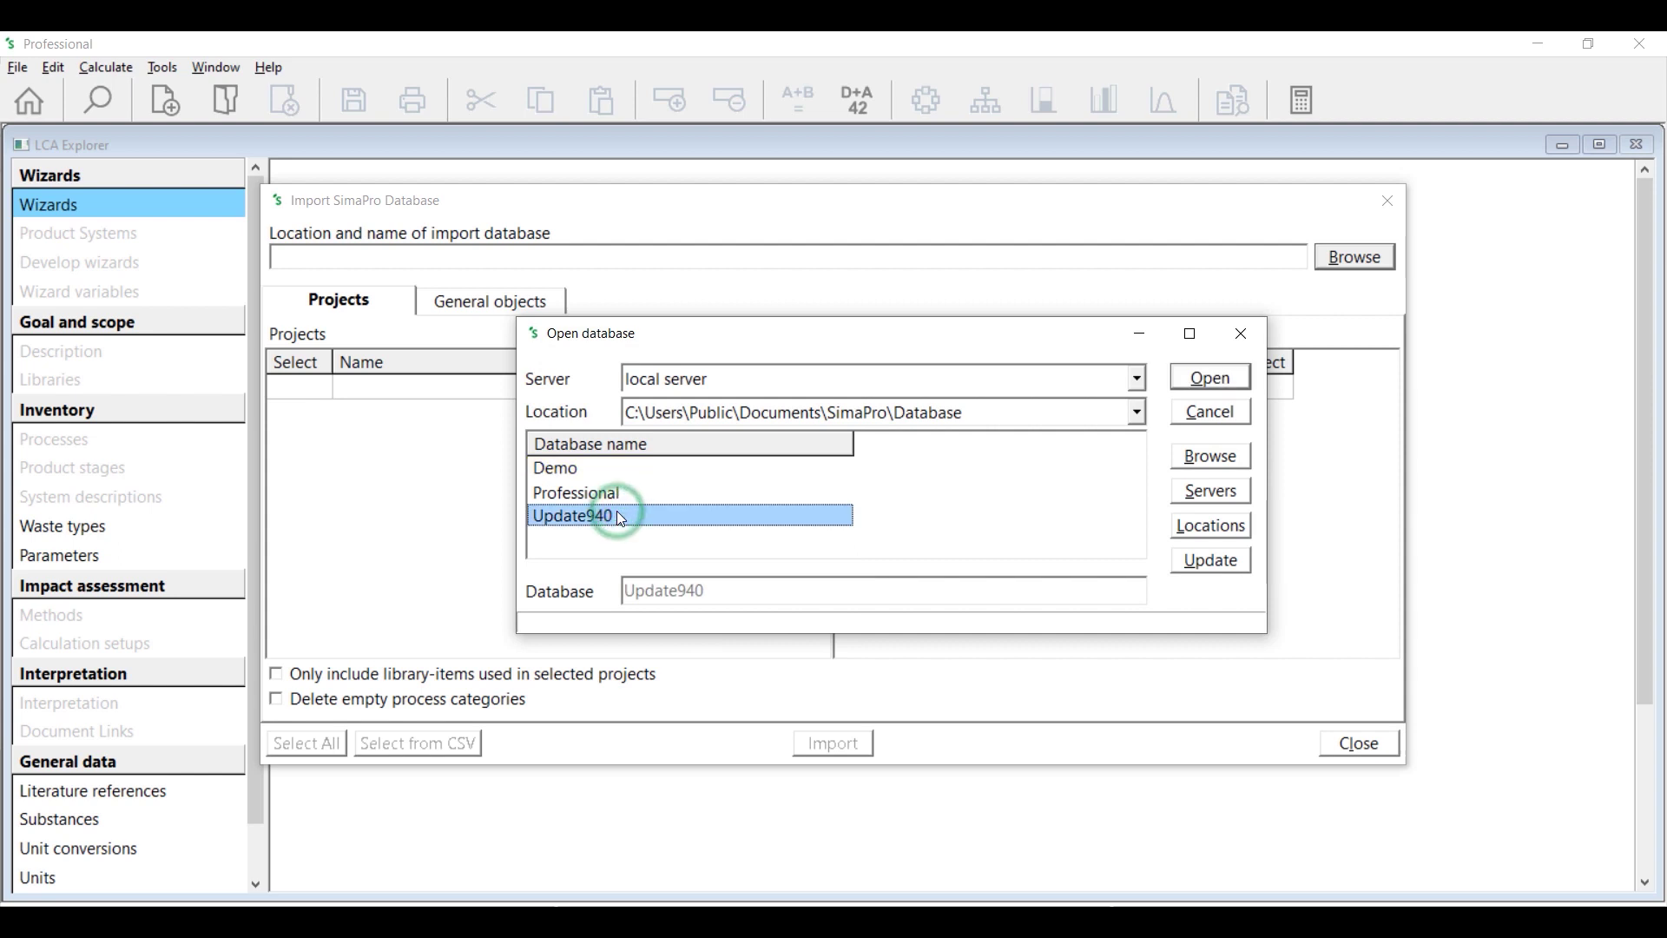
pyautogui.click(1226, 374)
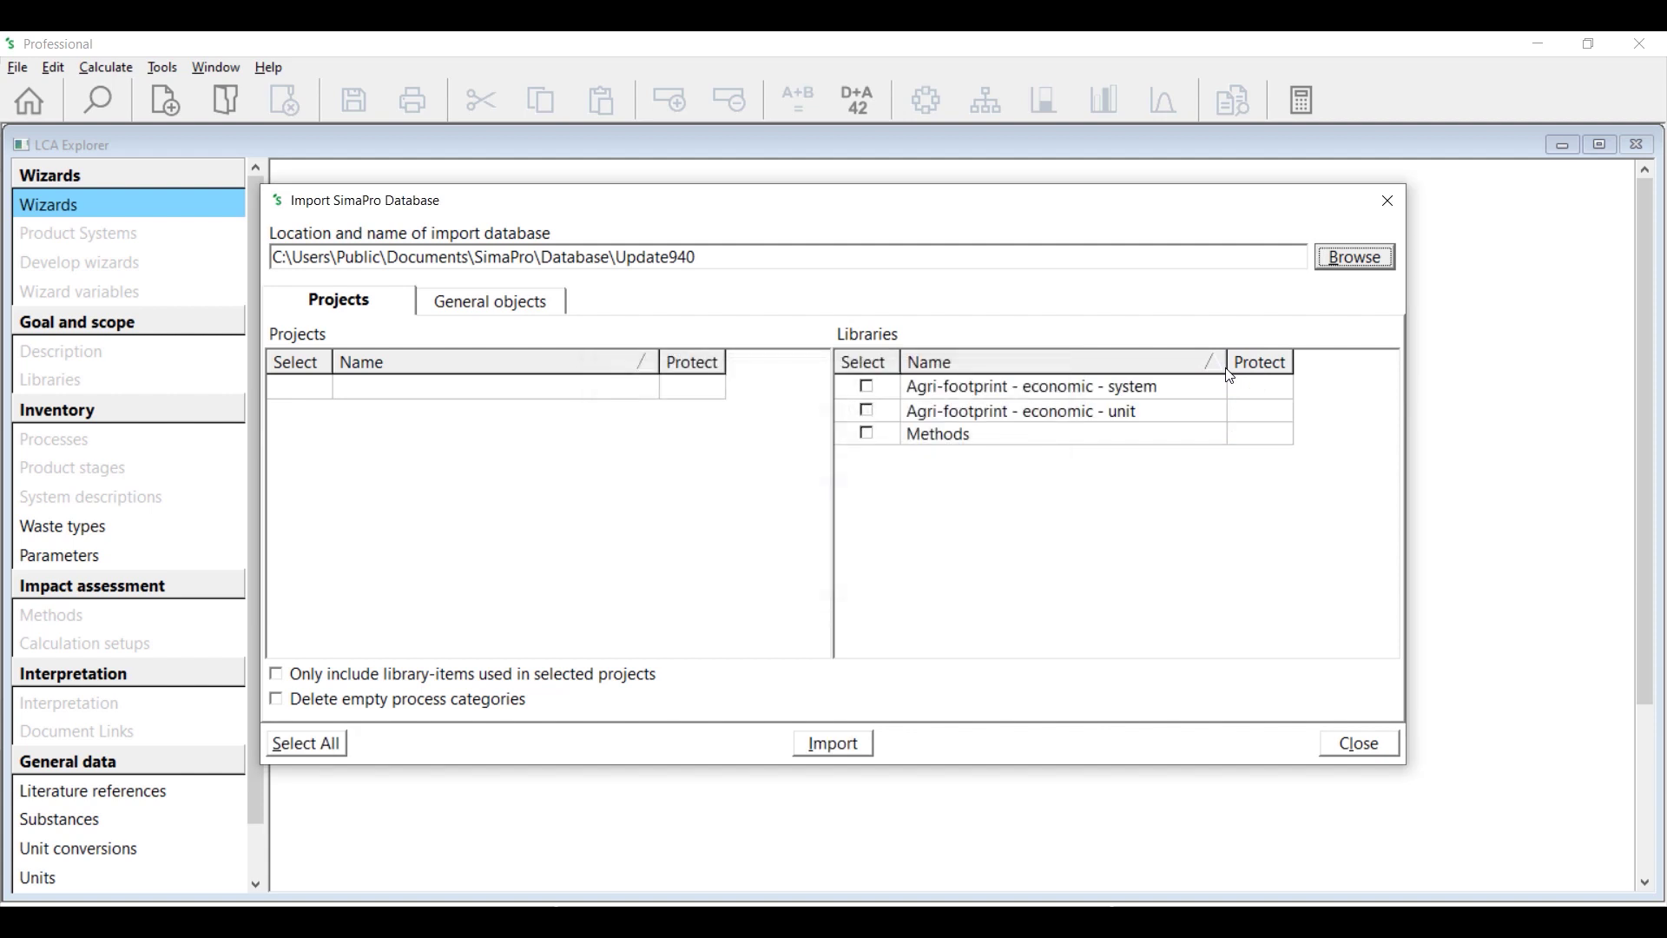
# Step: Include the Agri-footprint economic system and unit libraries, select all data, and start importing
pyautogui.click(871, 390)
pyautogui.click(867, 411)
pyautogui.click(329, 746)
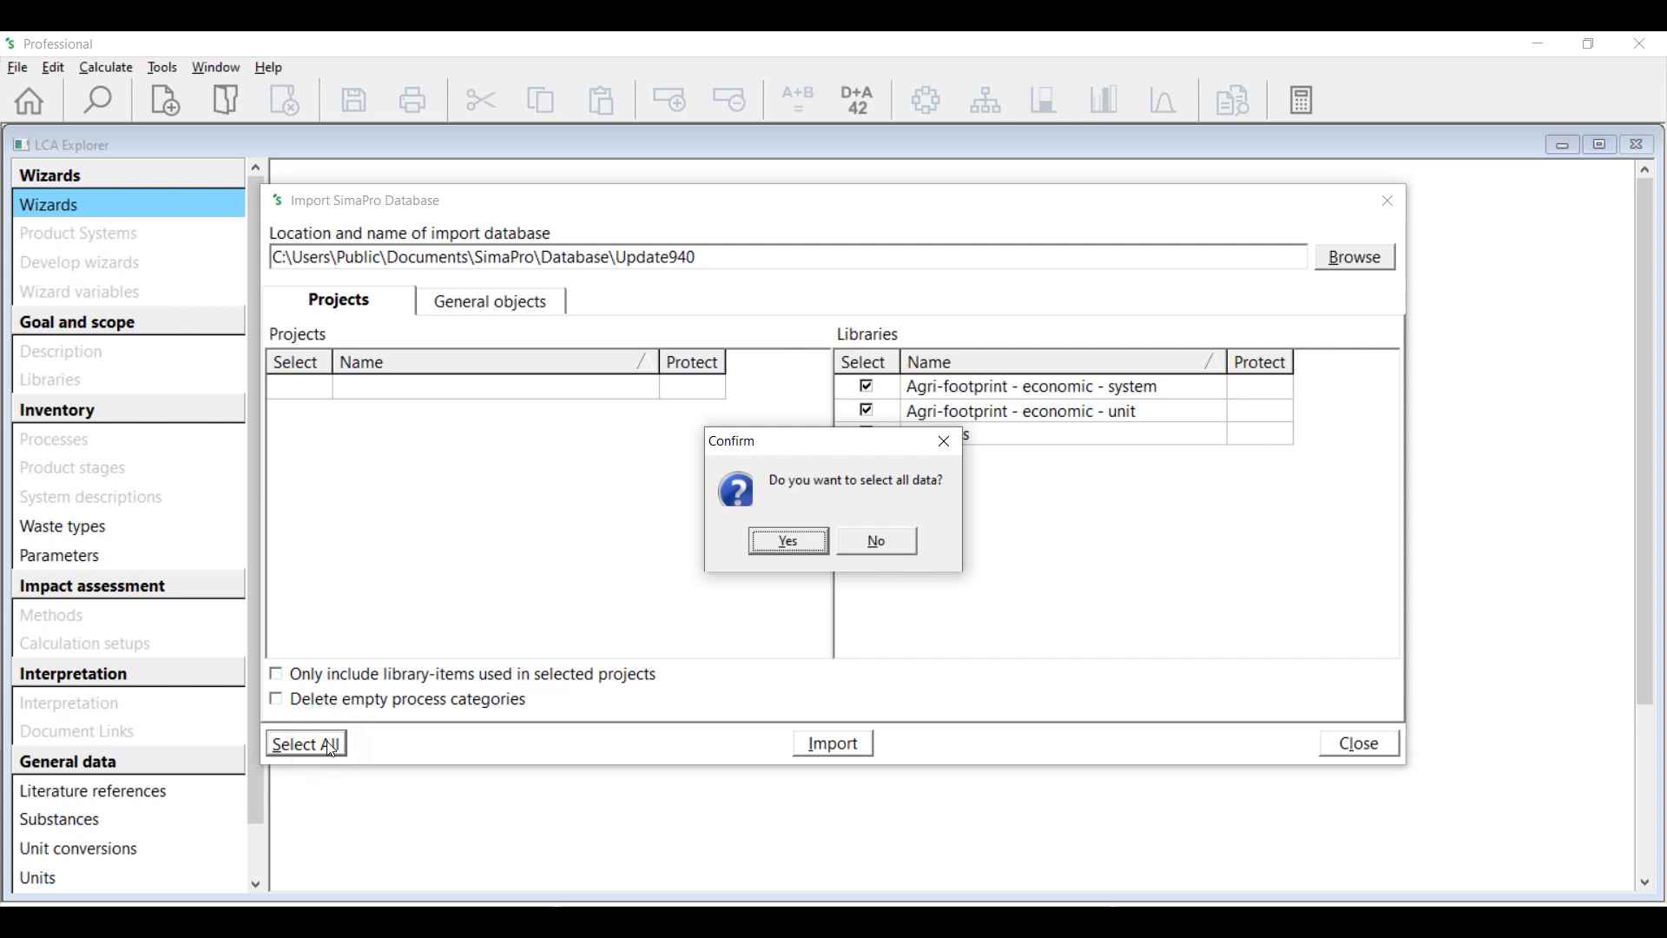
pyautogui.click(815, 546)
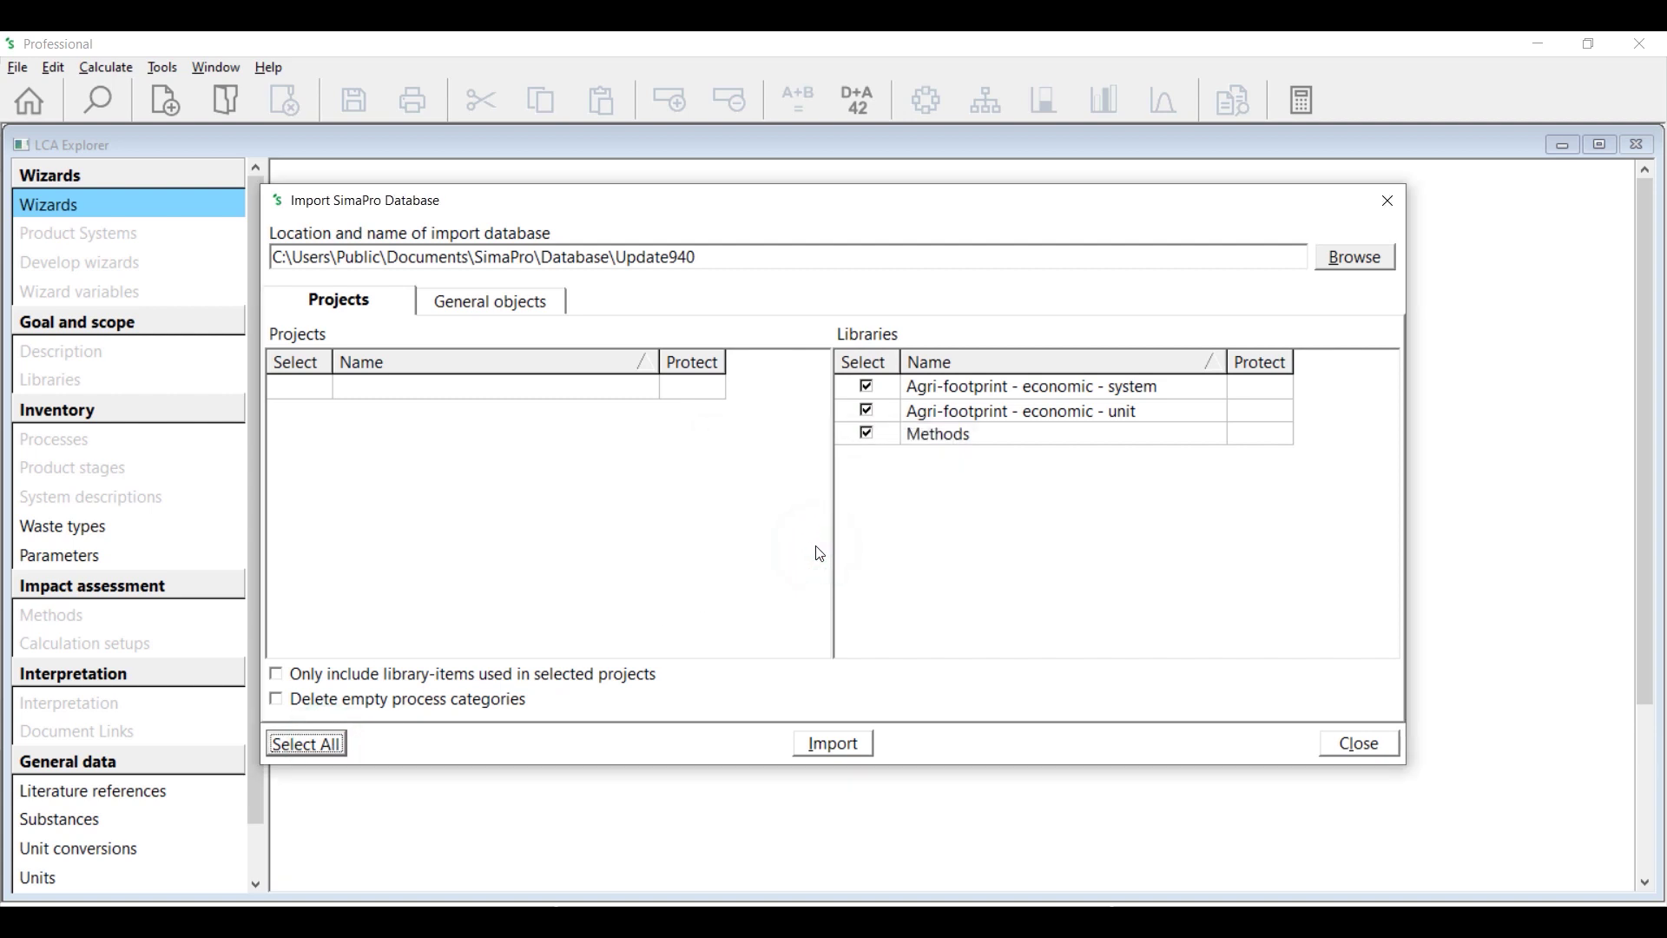
pyautogui.click(867, 743)
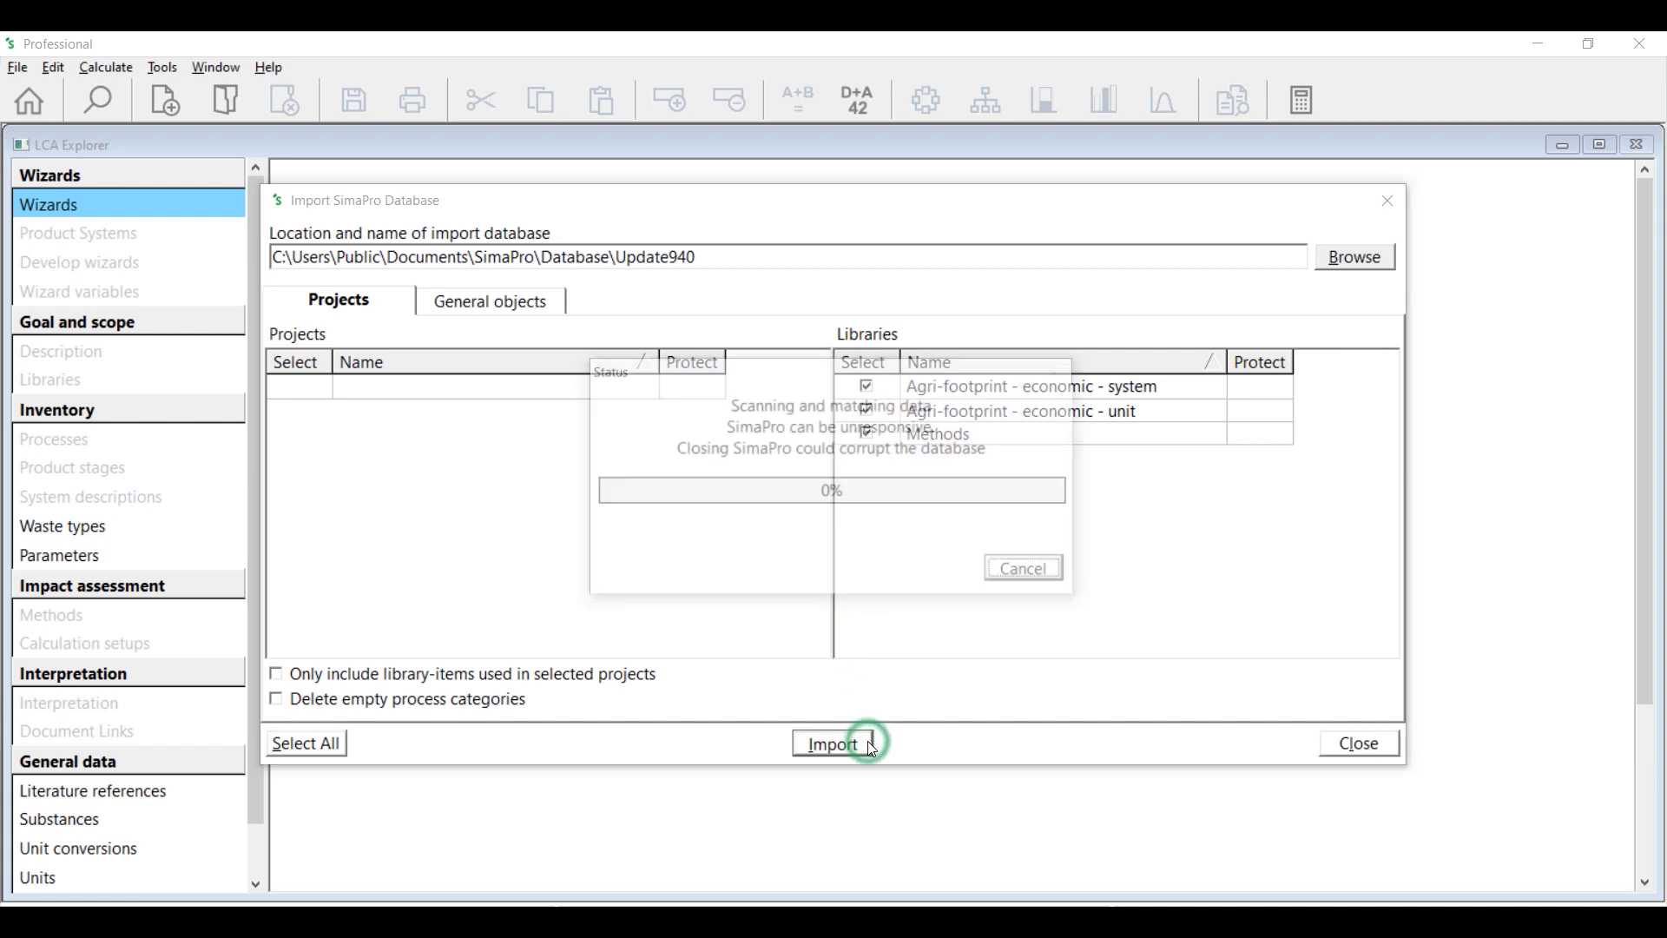
# Step: Accept the import overview listing 8612 processes to add
pyautogui.click(872, 747)
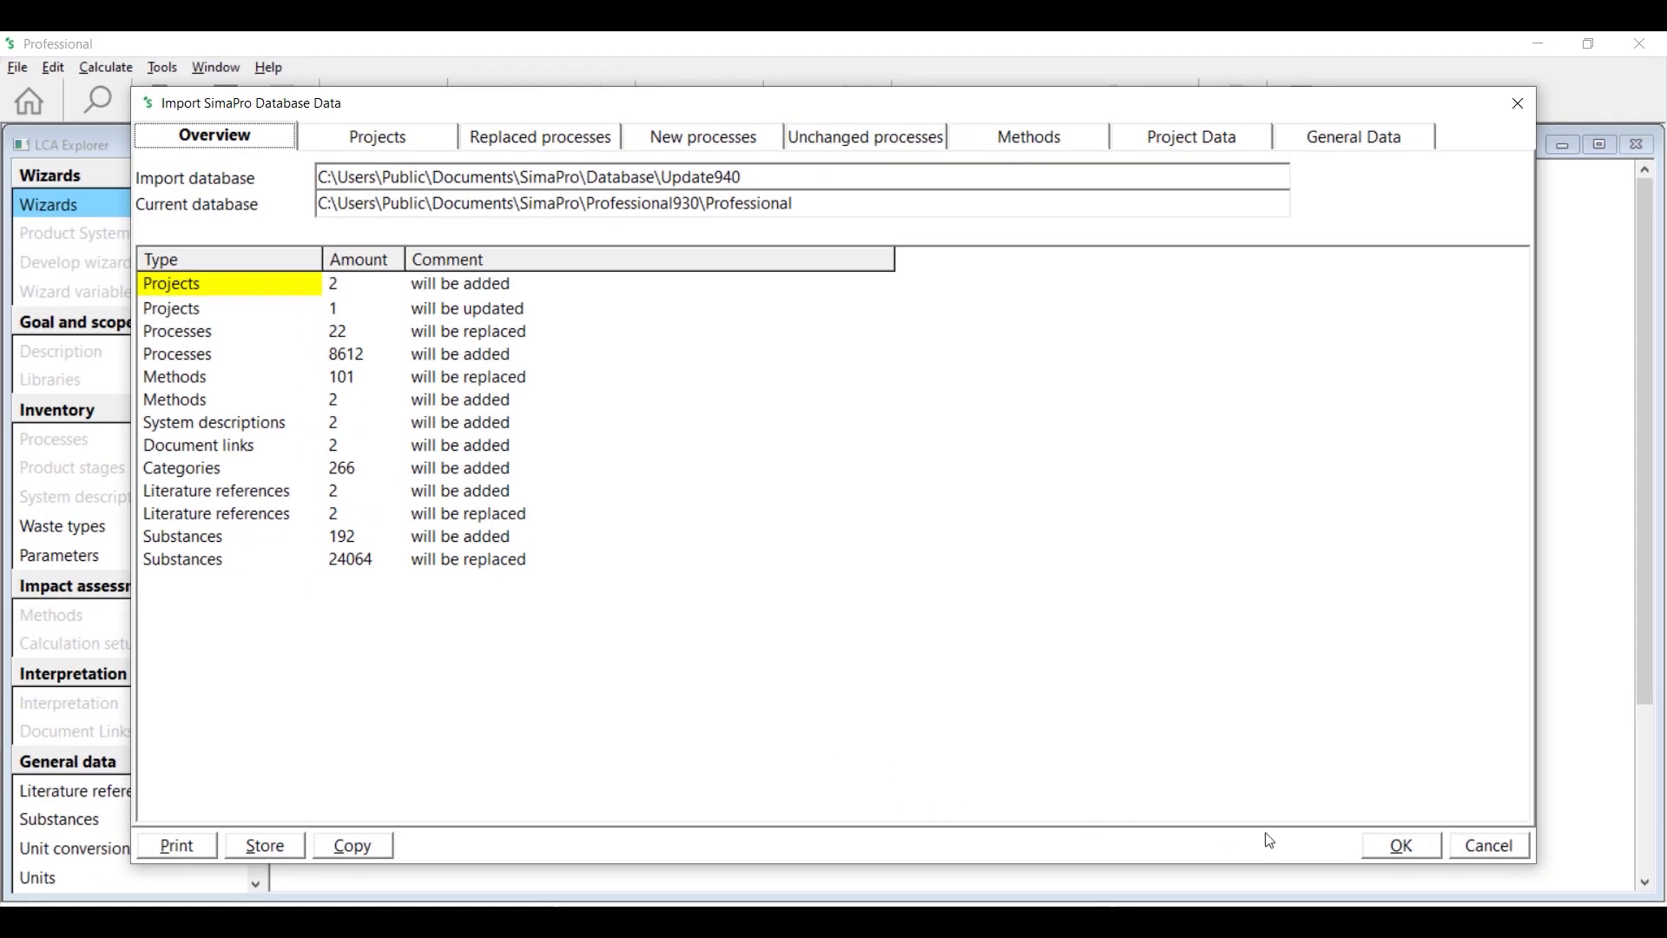
pyautogui.click(1414, 846)
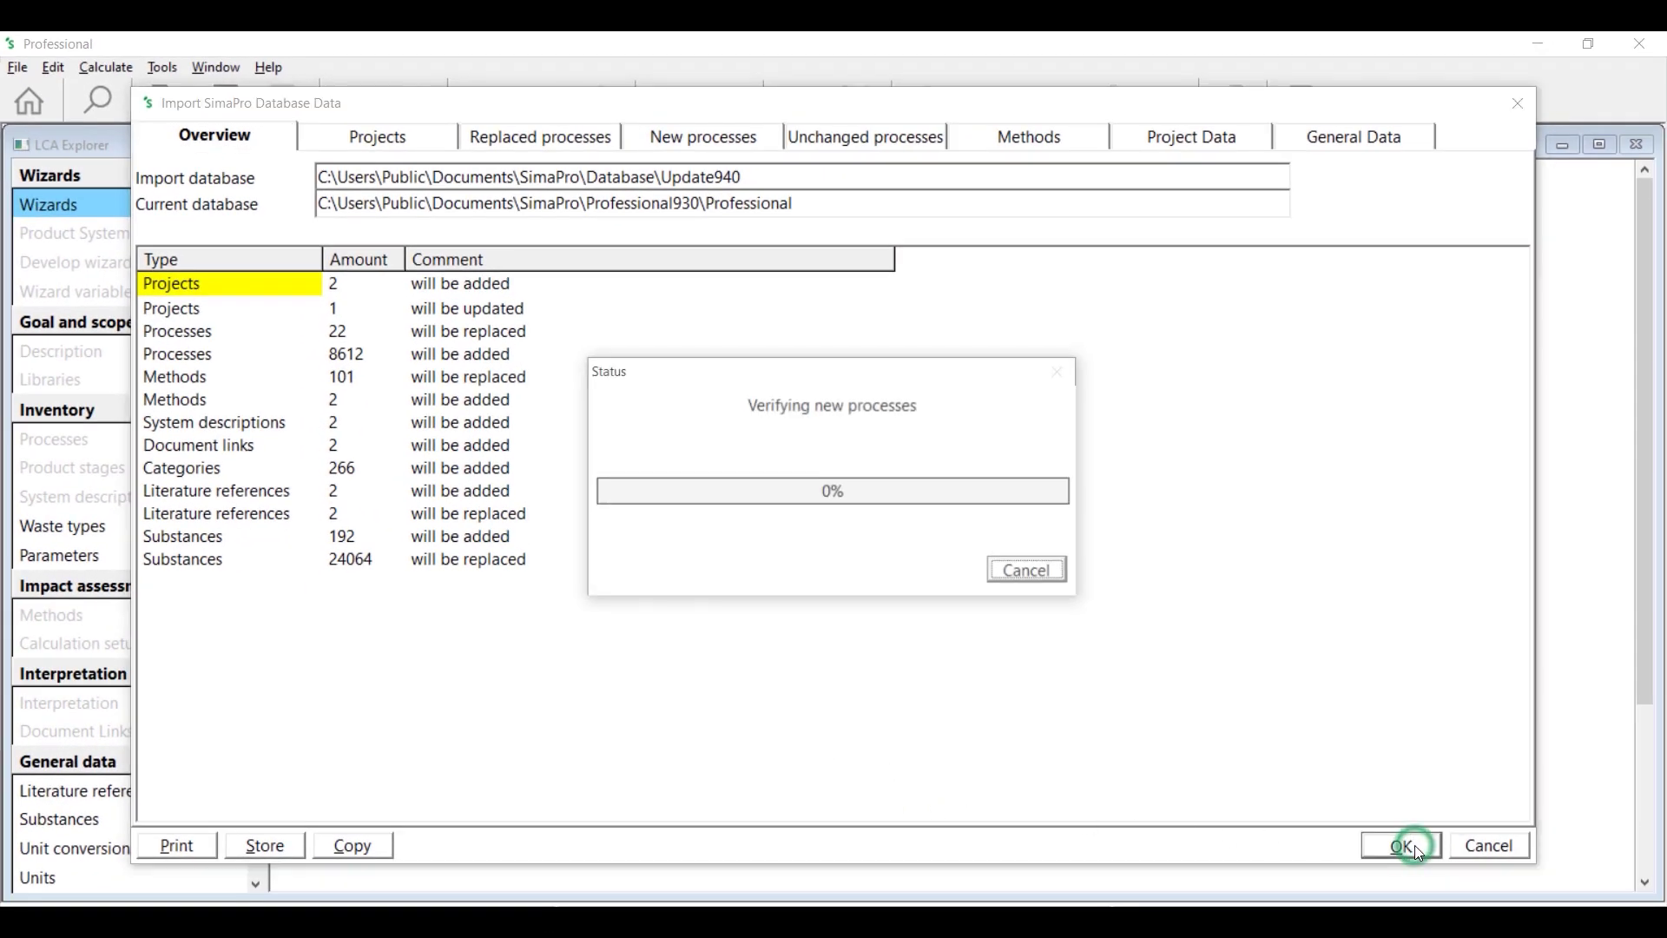
pyautogui.press('Return')
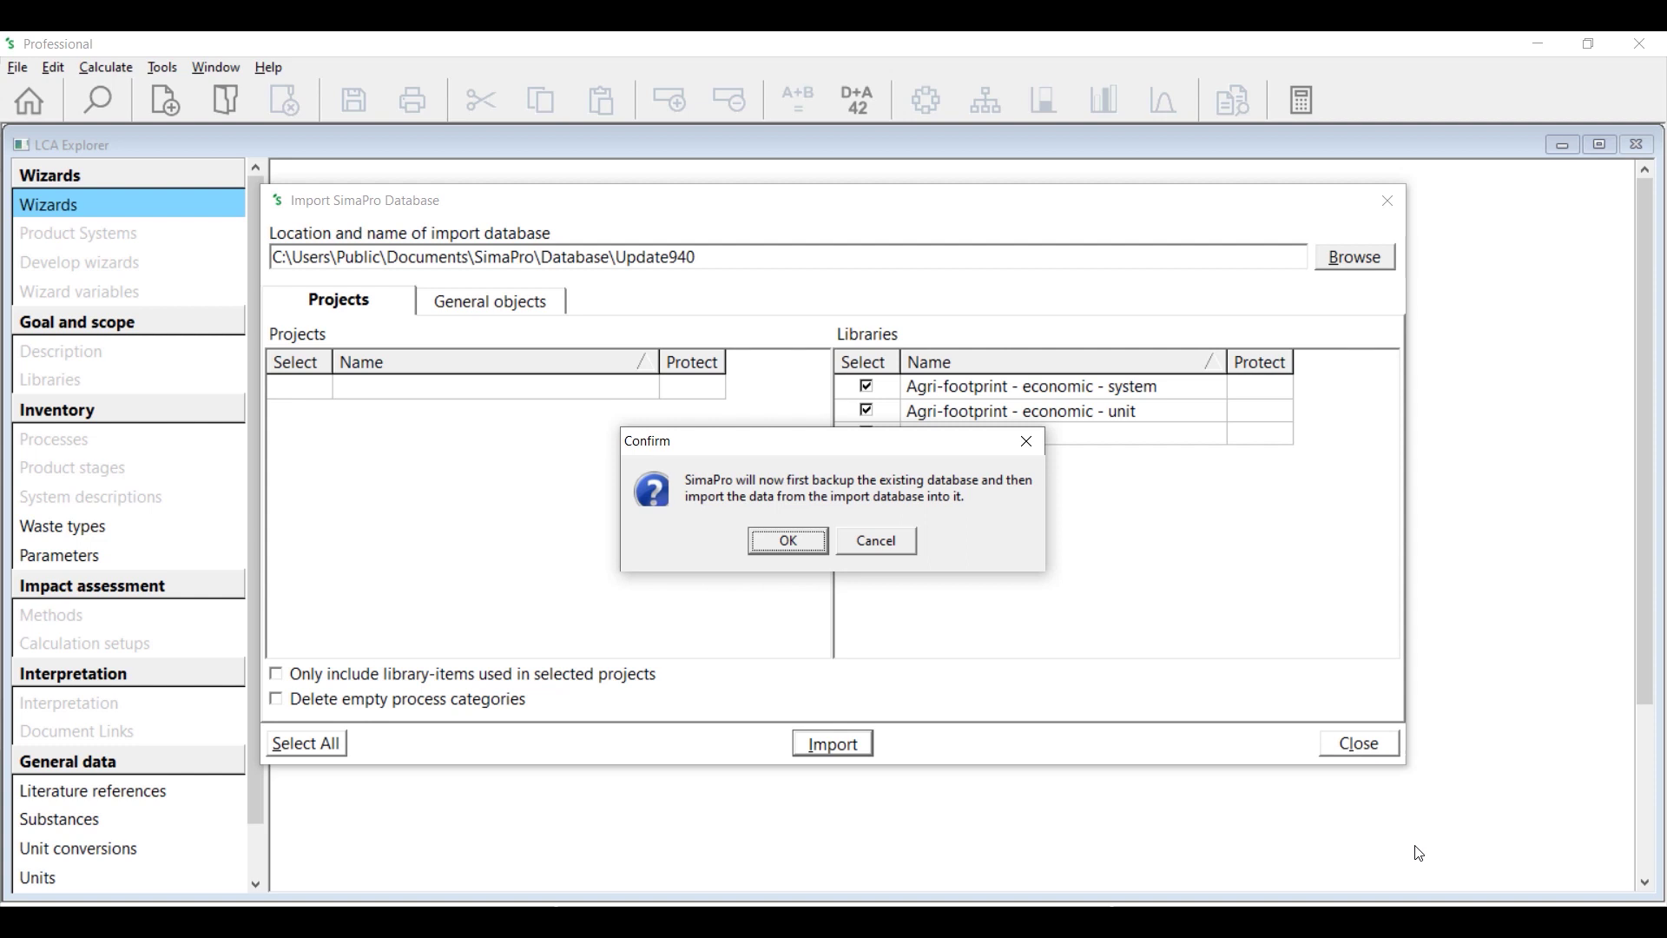
# Step: Agree to back up the current database before importing and save the backup
pyautogui.click(806, 544)
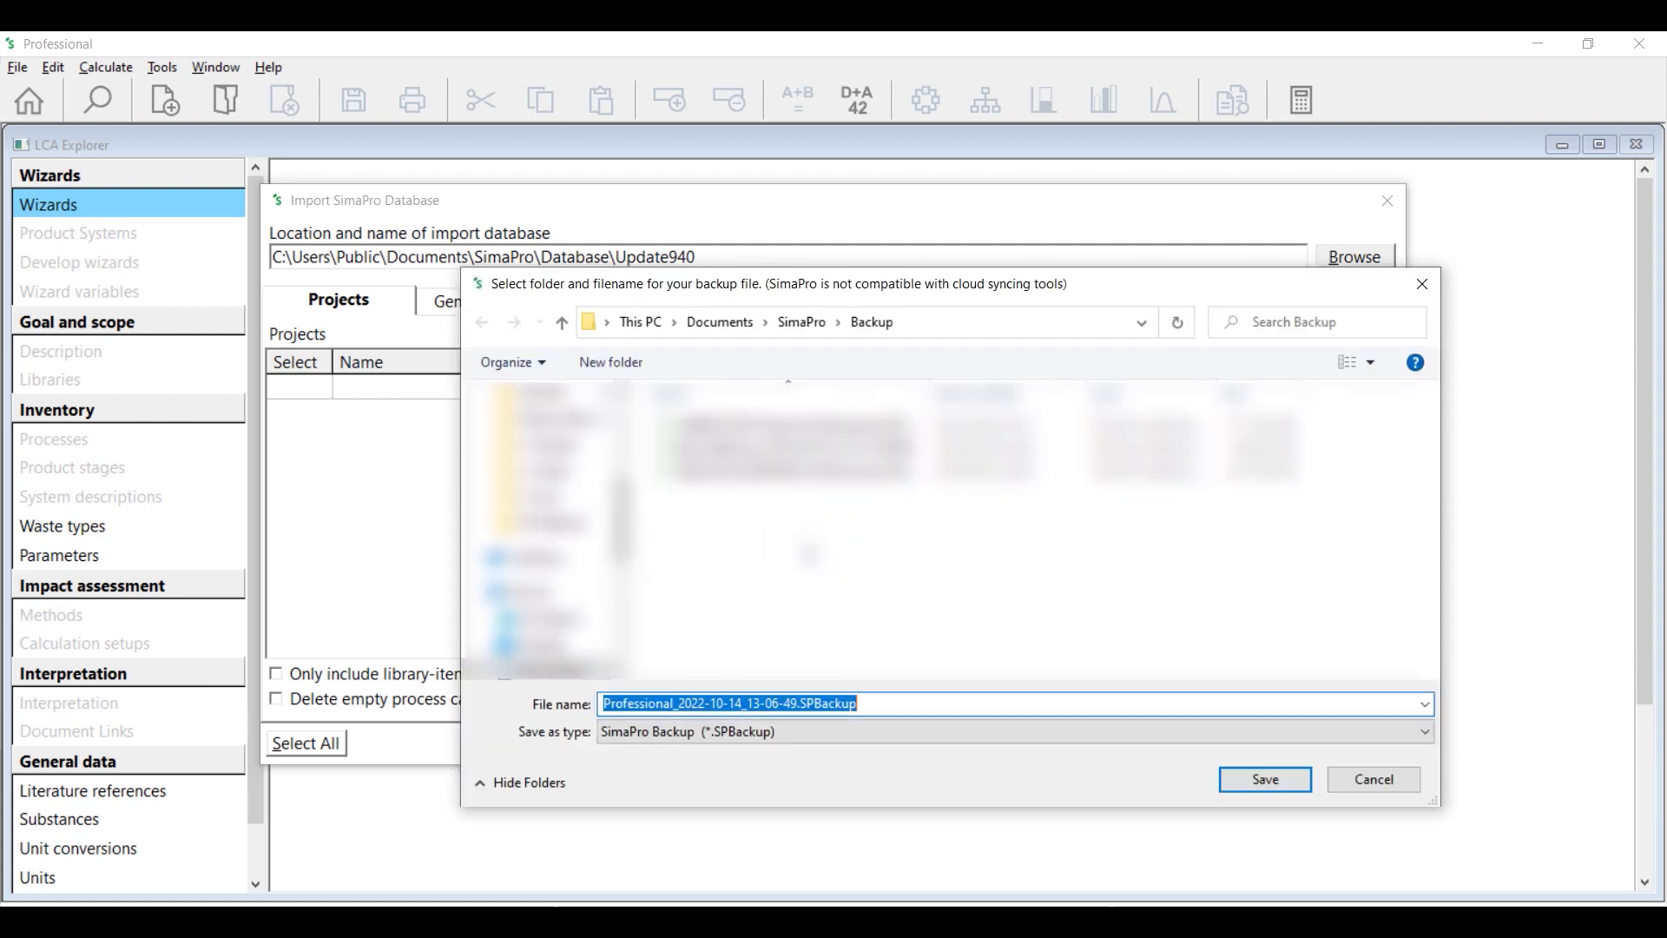
pyautogui.click(1304, 778)
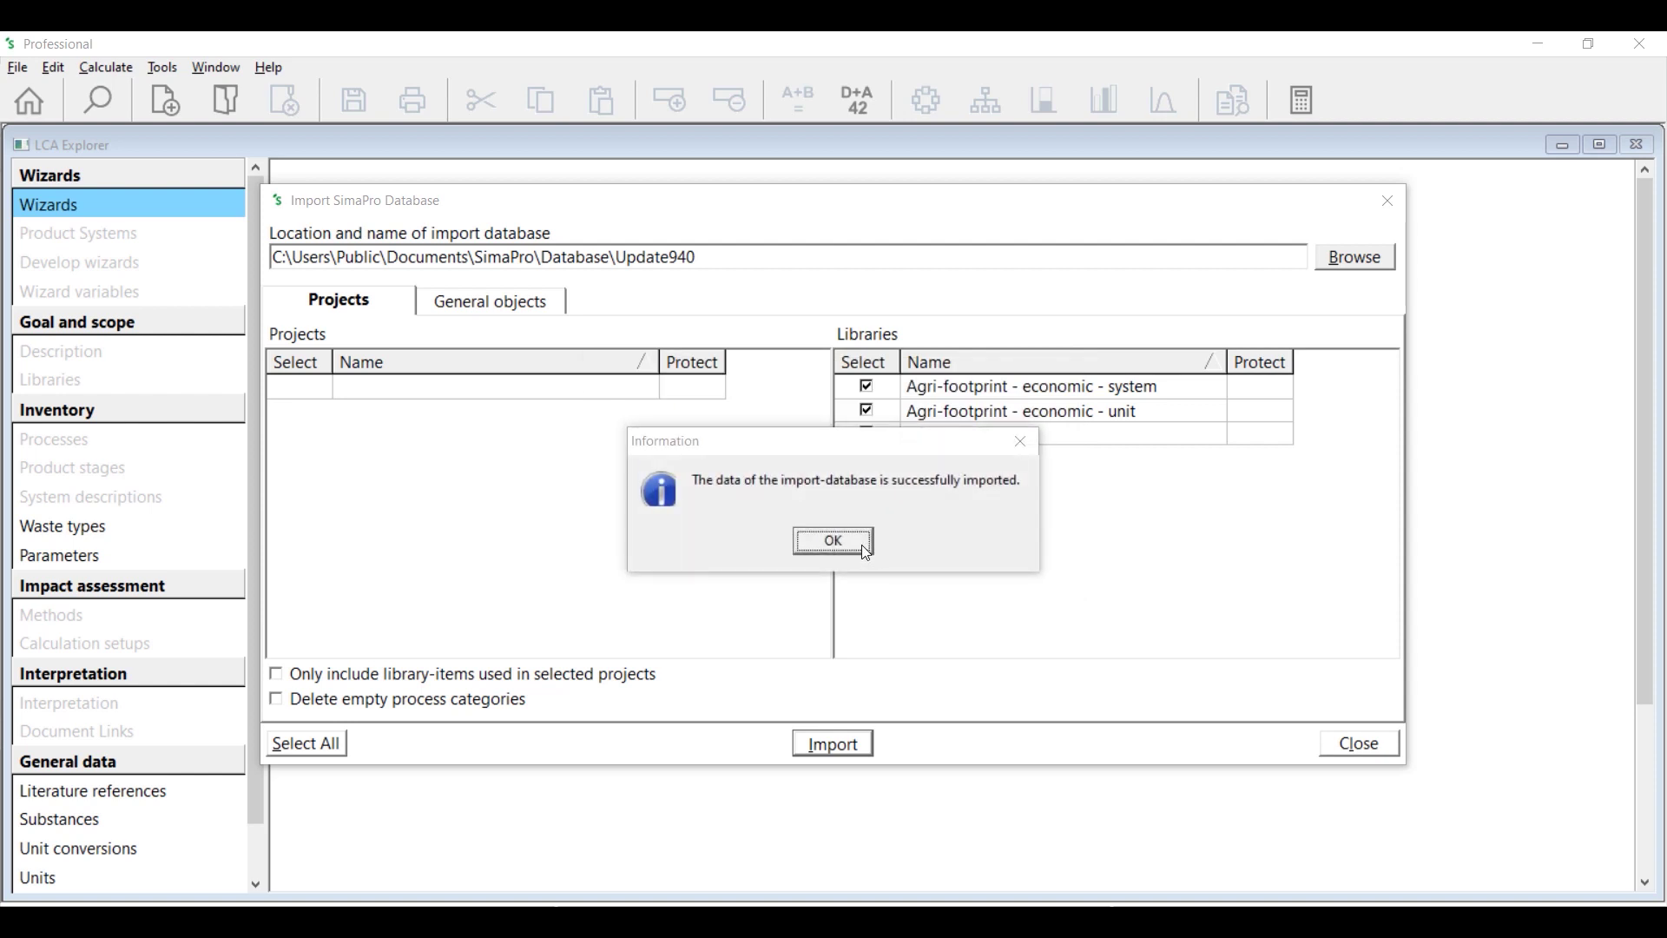
# Step: Acknowledge the successful import and reopen the Professional database to view its projects
pyautogui.click(864, 550)
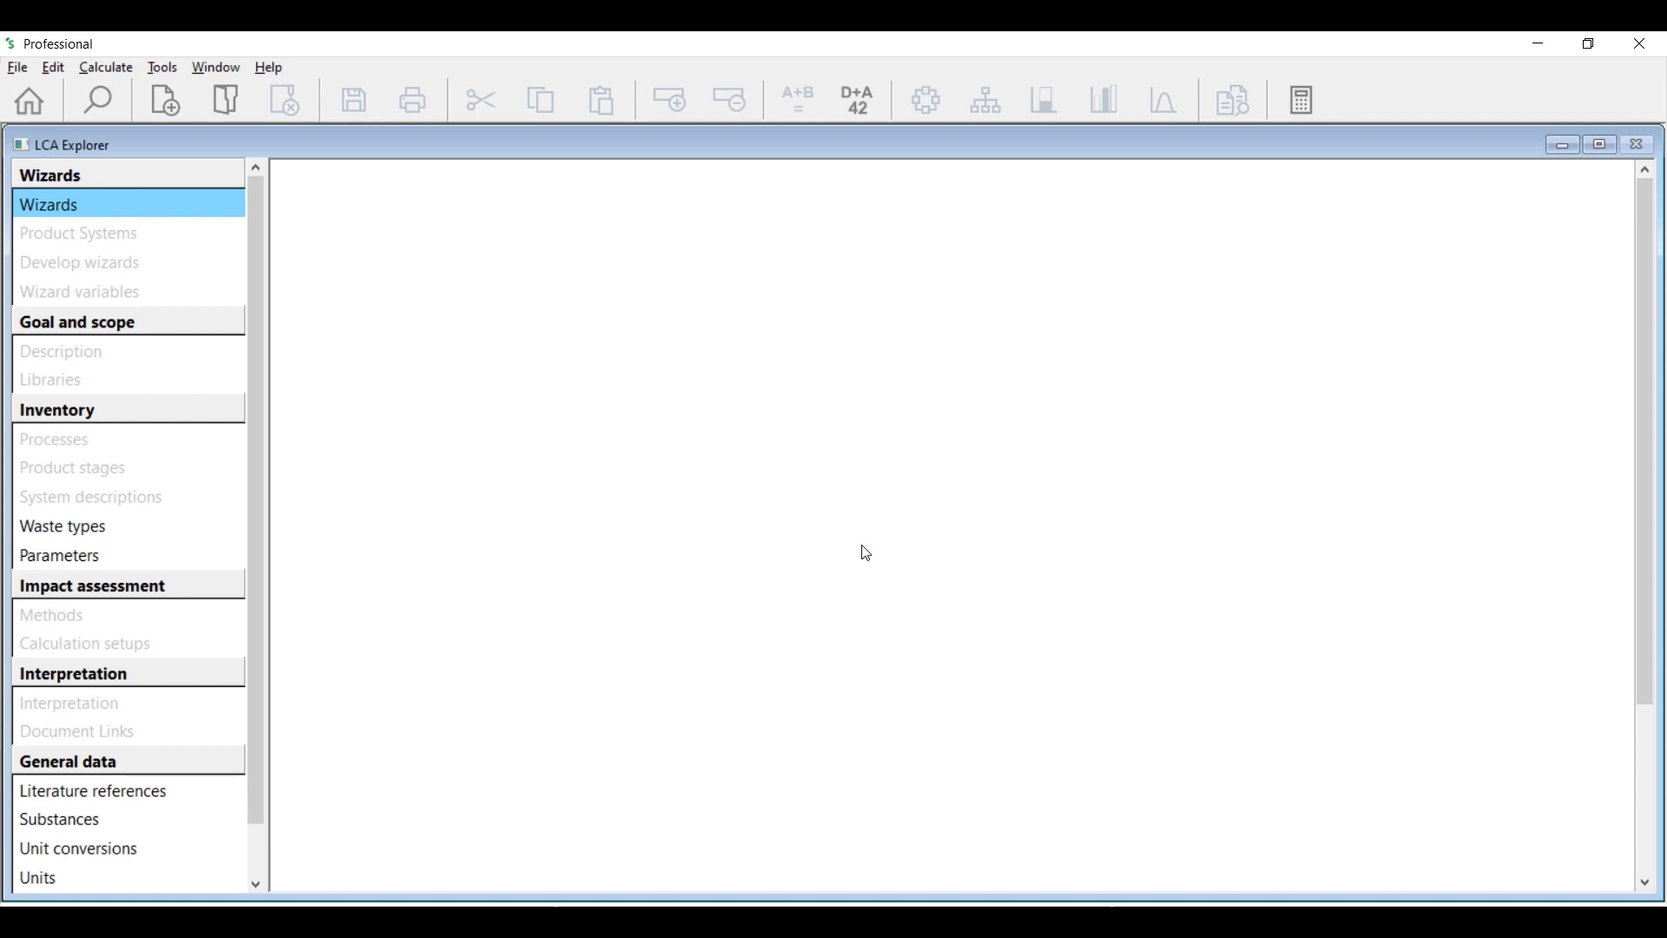
pyautogui.click(19, 67)
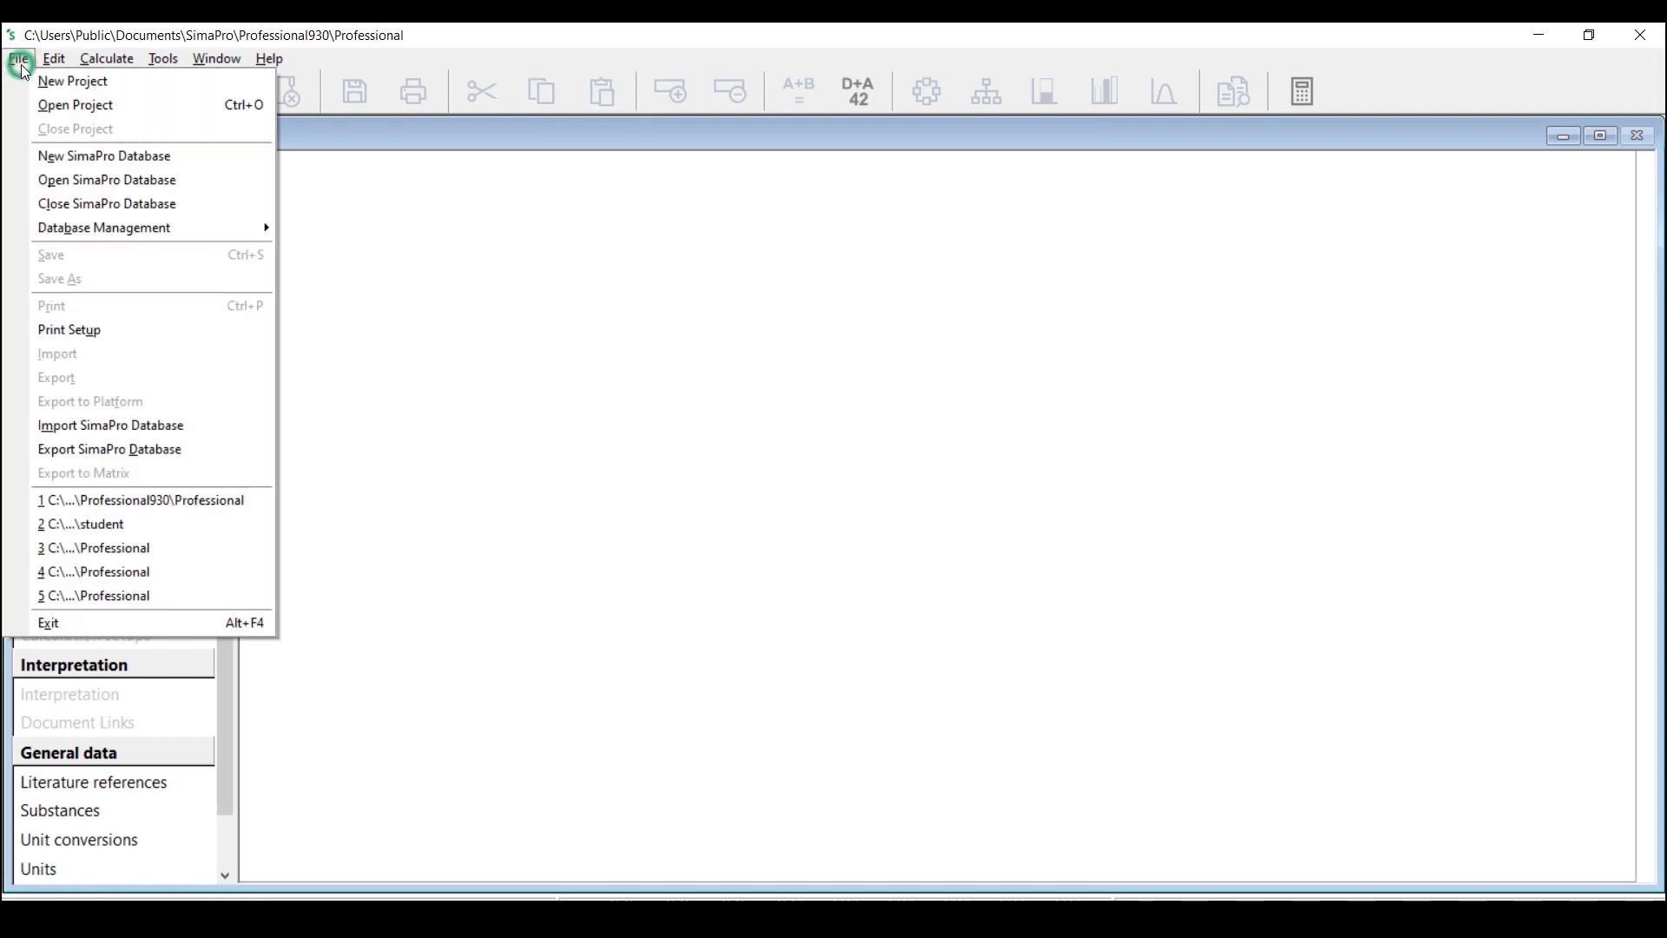
pyautogui.click(160, 182)
pyautogui.click(1115, 375)
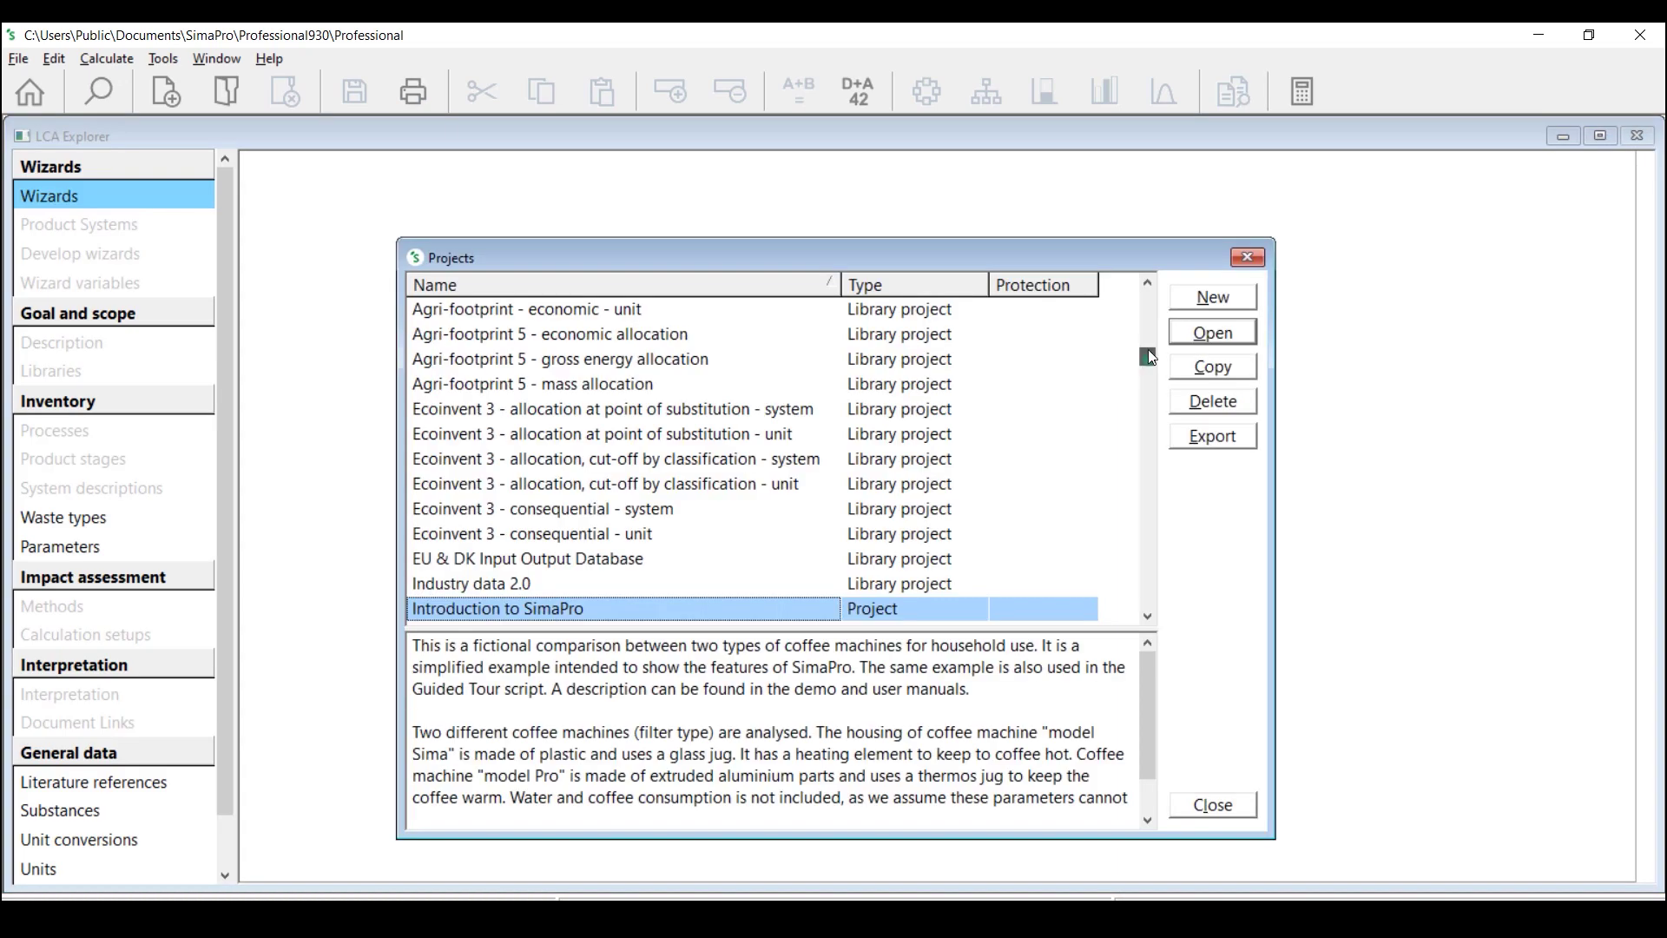
pyautogui.moveTo(1148, 356); pyautogui.dragTo(1148, 281)
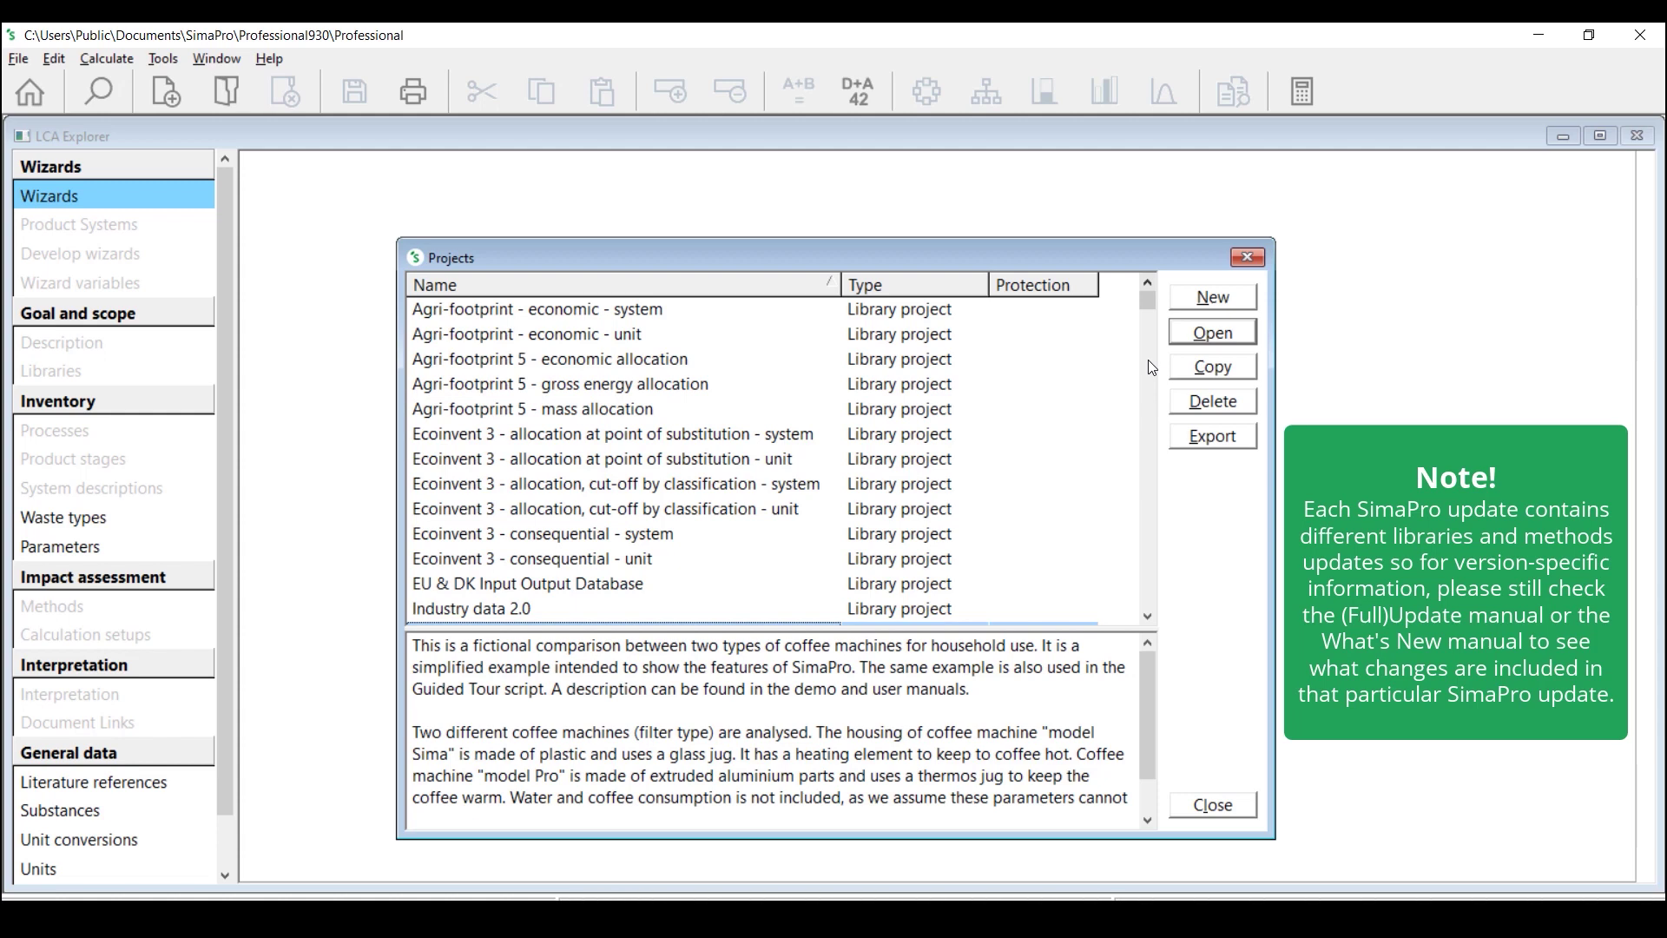
# Step: Read the descriptions of the Agri-footprint economic system and economic unit libraries in the Projects list
pyautogui.click(593, 315)
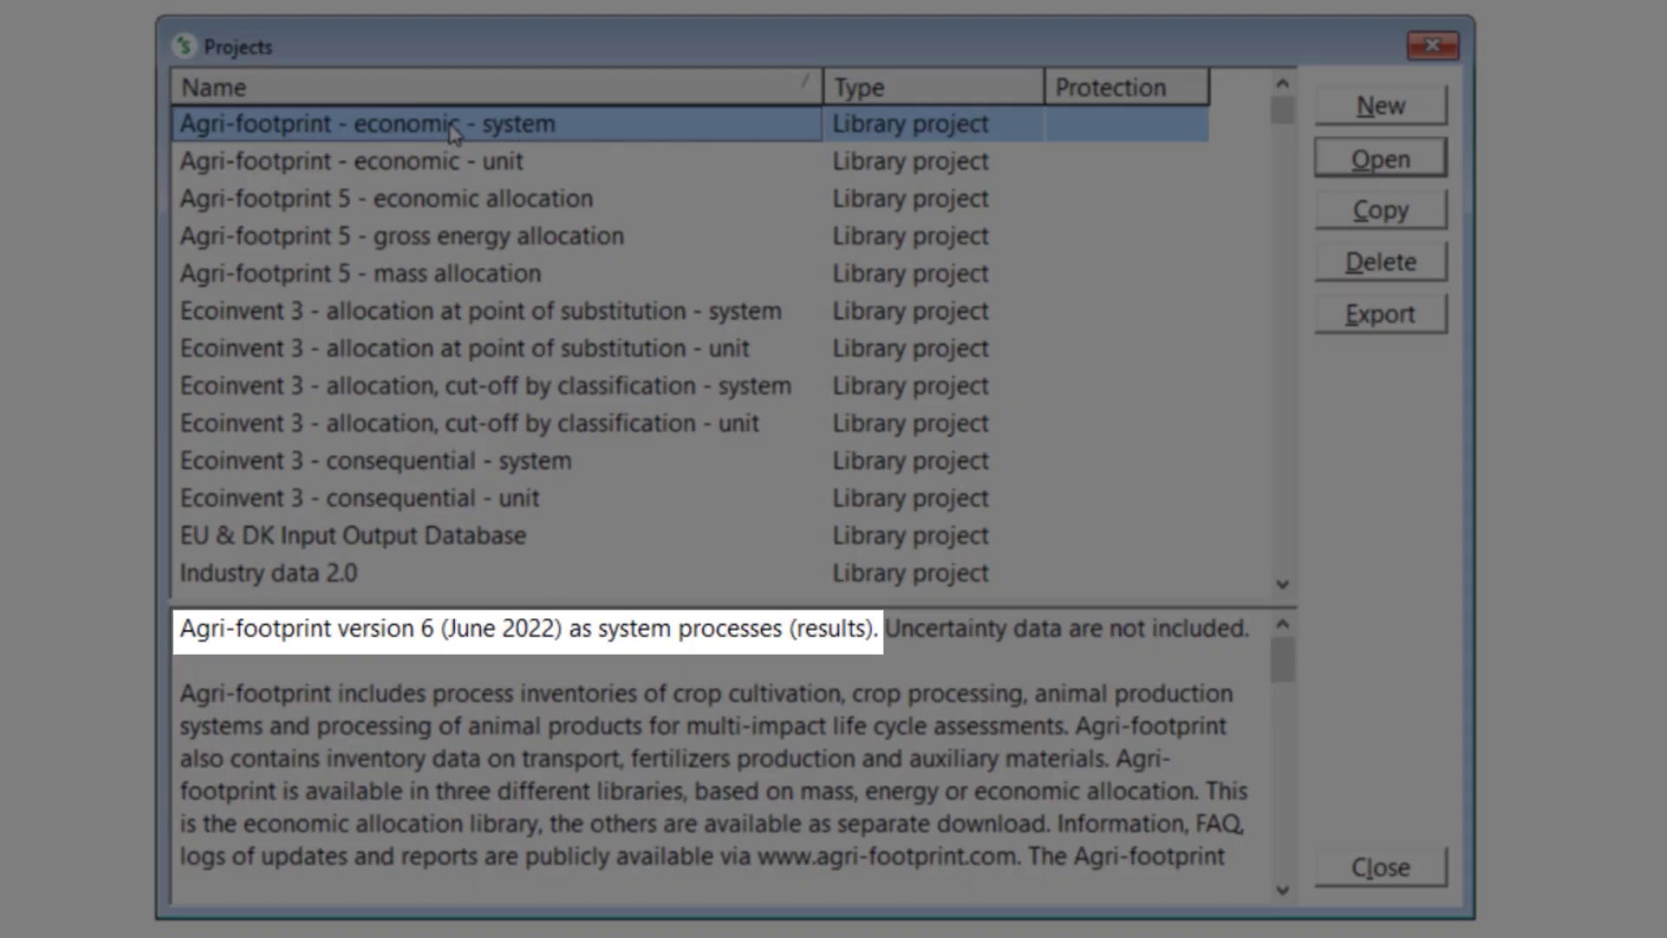
pyautogui.click(548, 164)
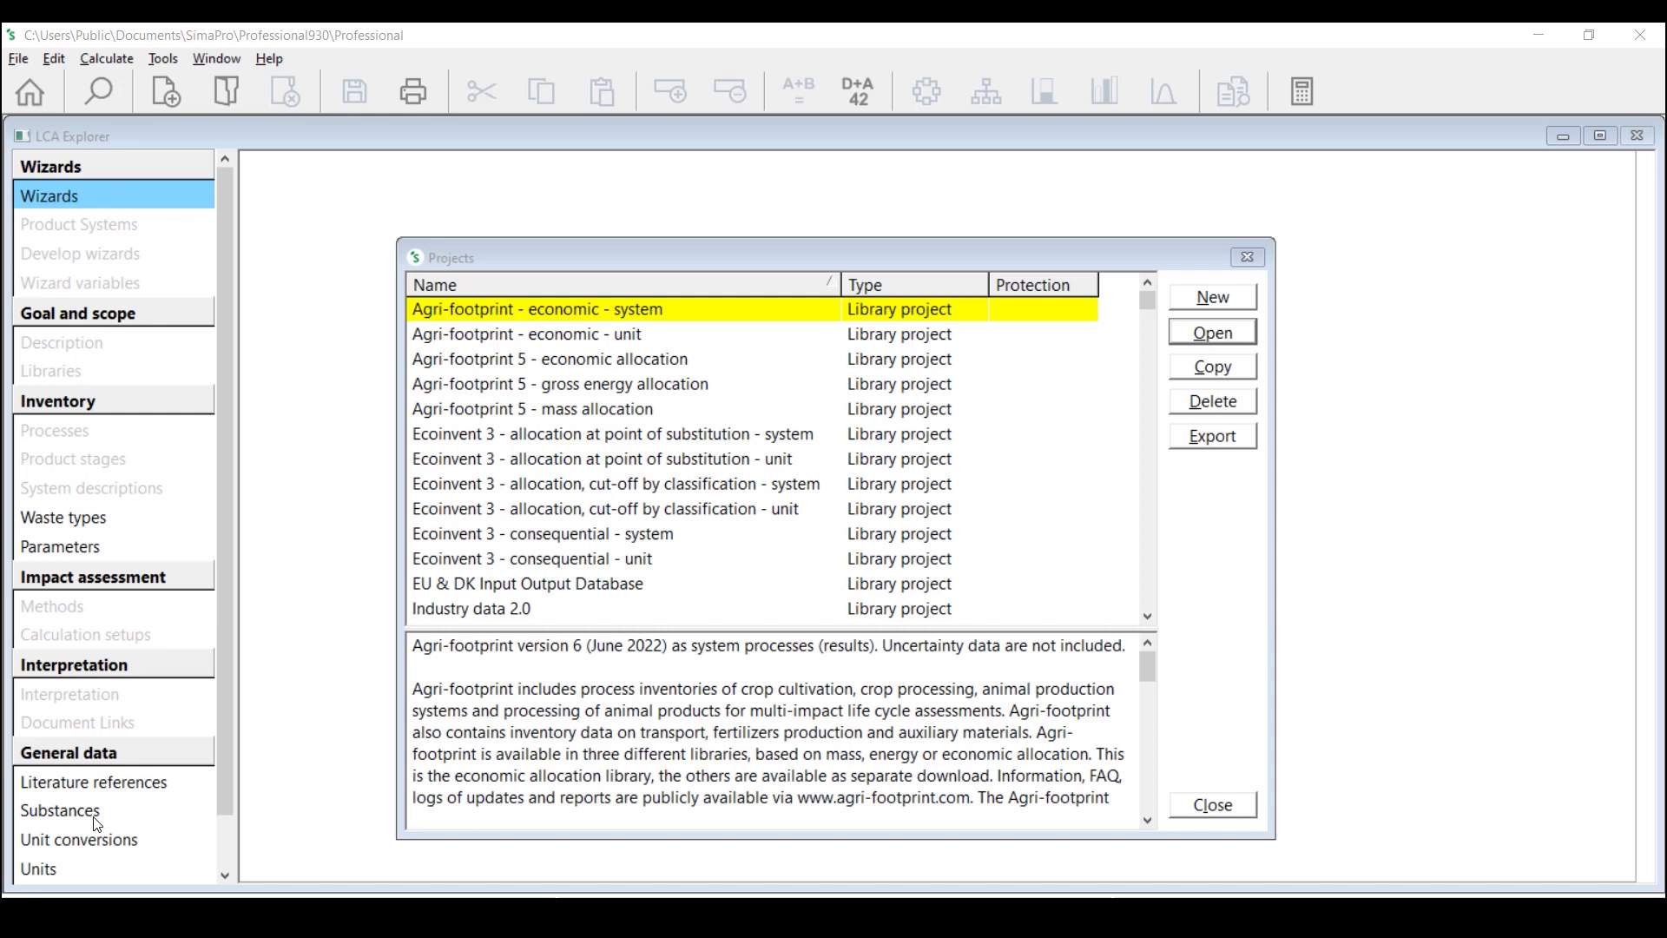
# Step: Load the substance replacement list AppendSubstances940.xlsx into the Append substances table
pyautogui.click(96, 819)
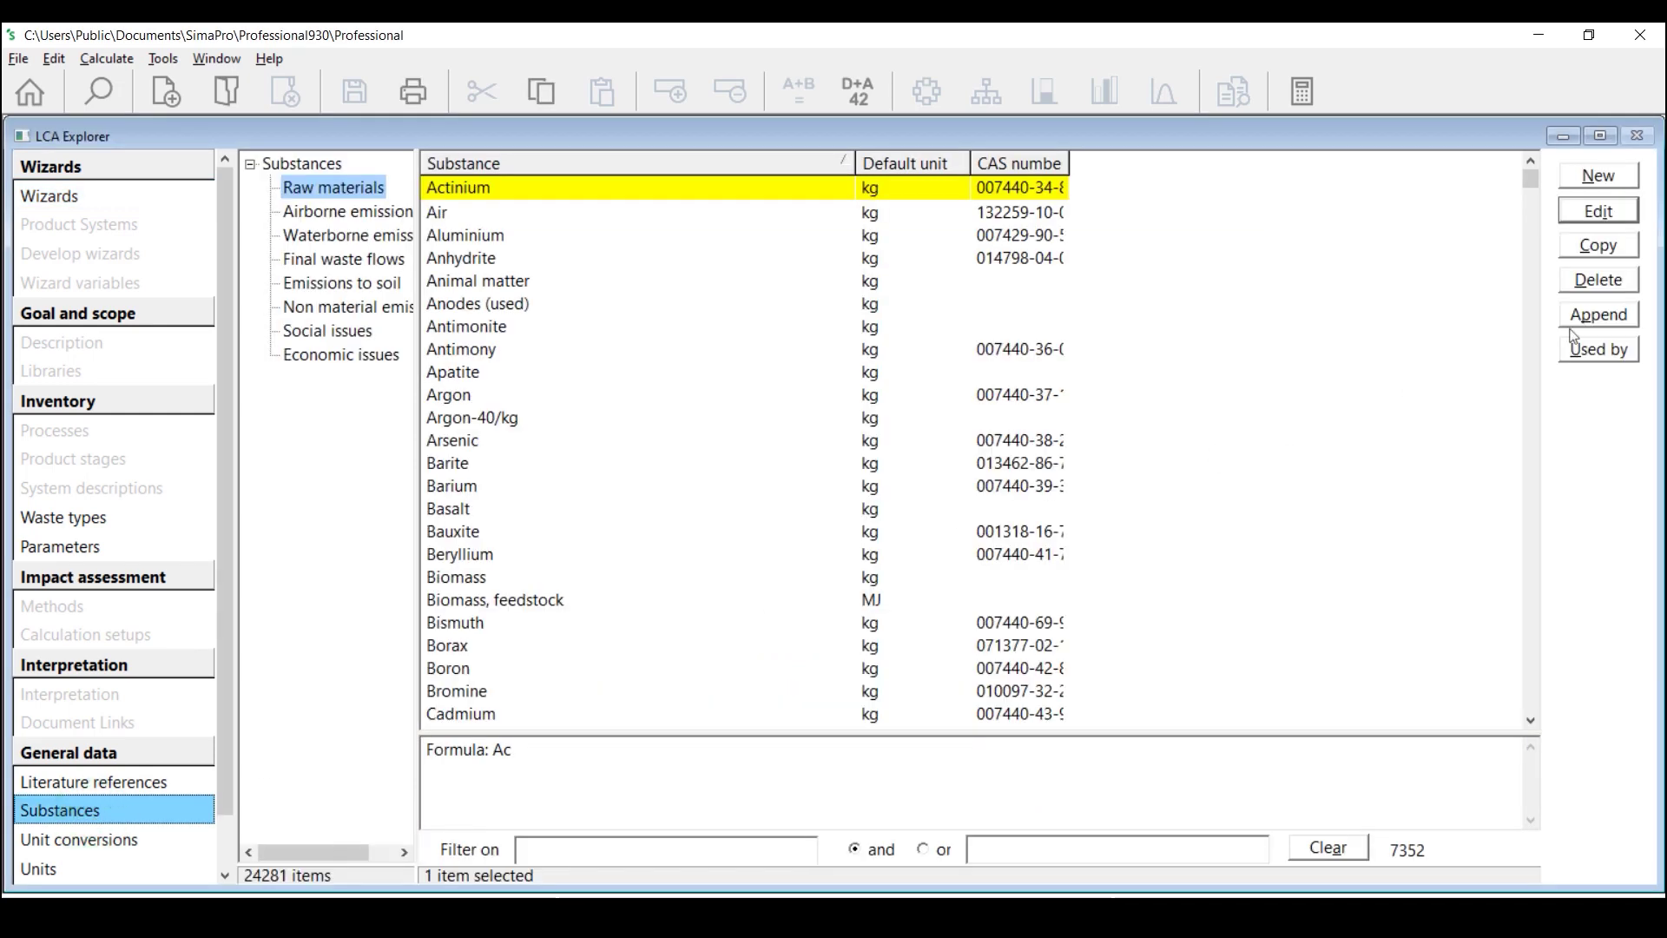
pyautogui.click(1626, 315)
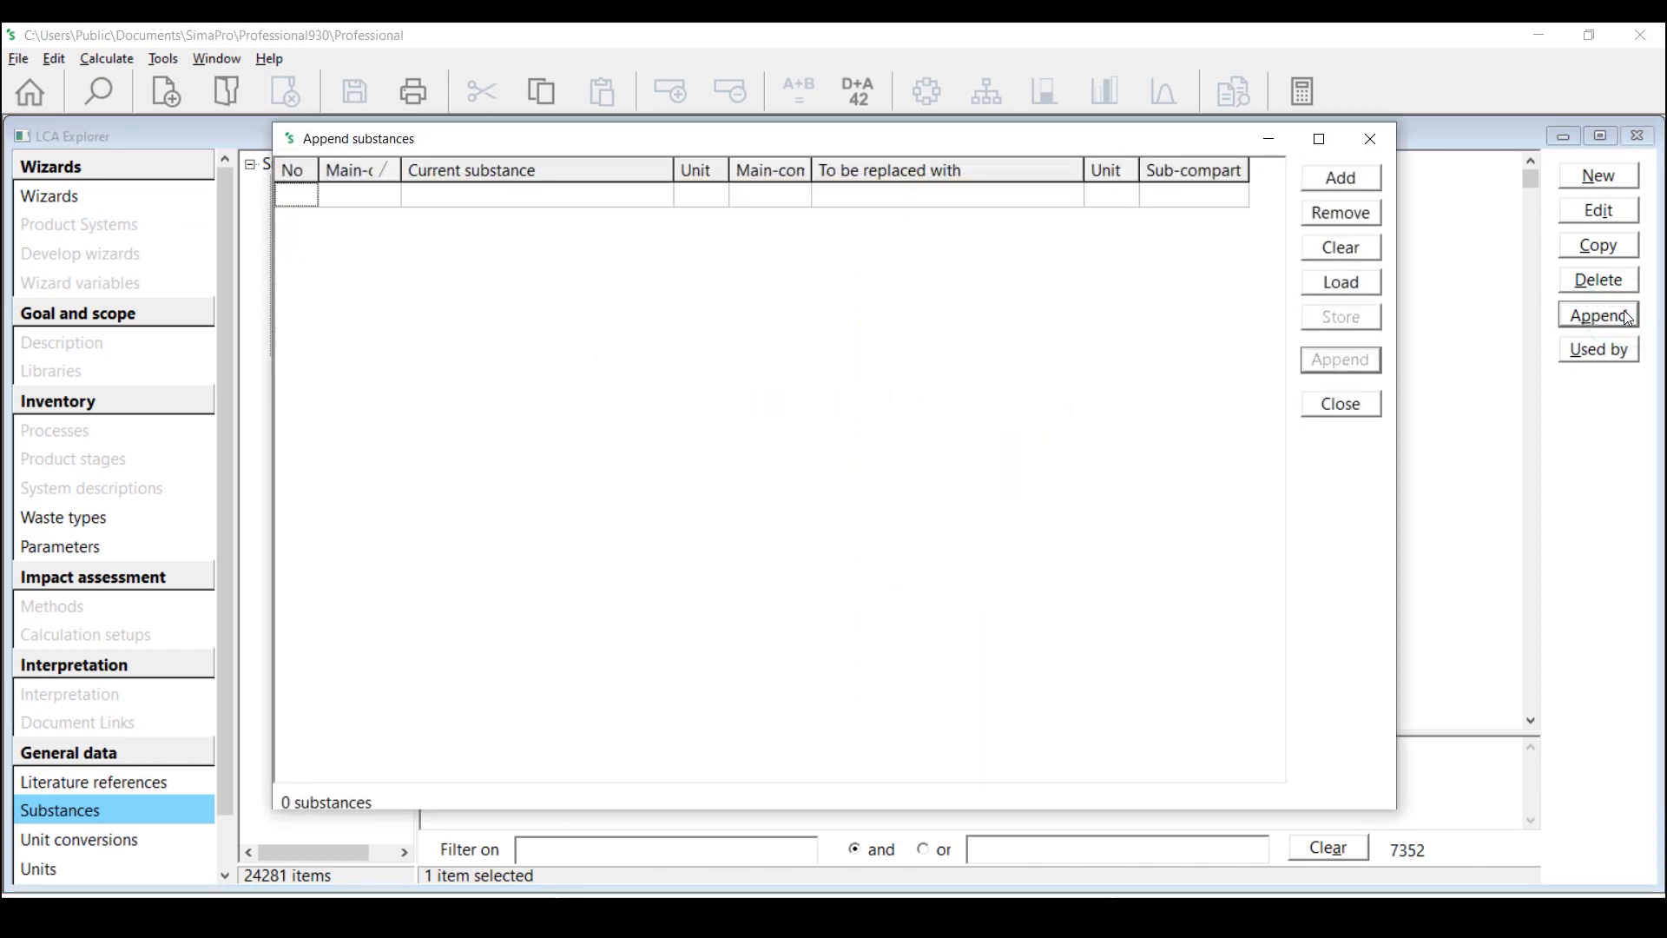
pyautogui.click(1341, 282)
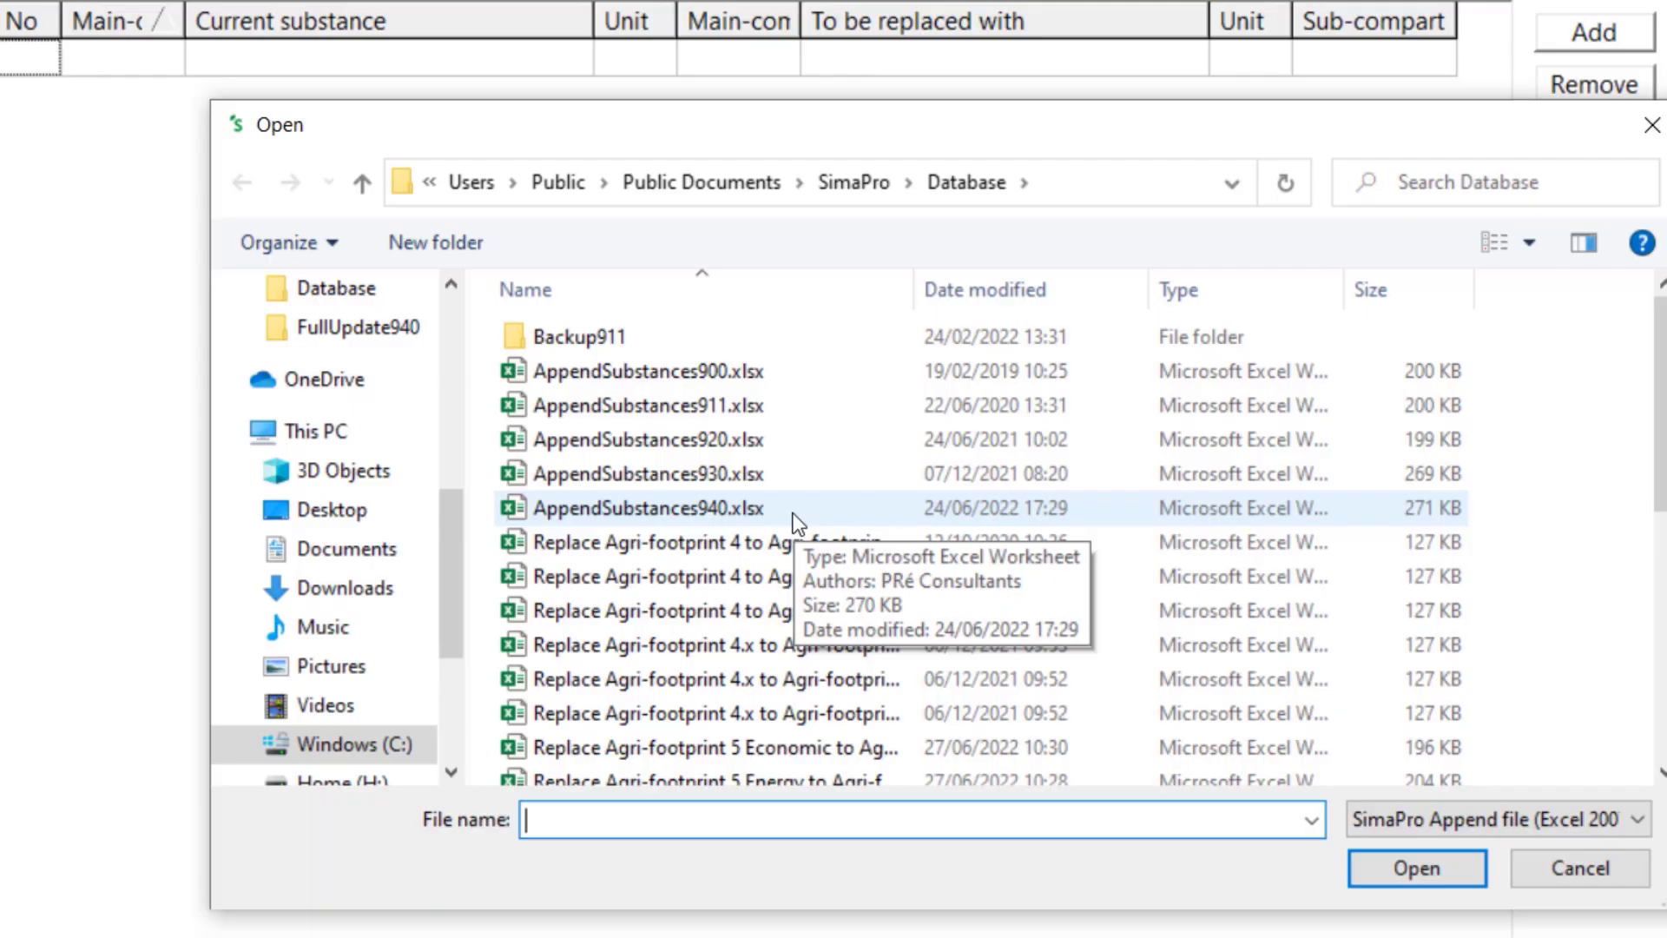
pyautogui.click(797, 519)
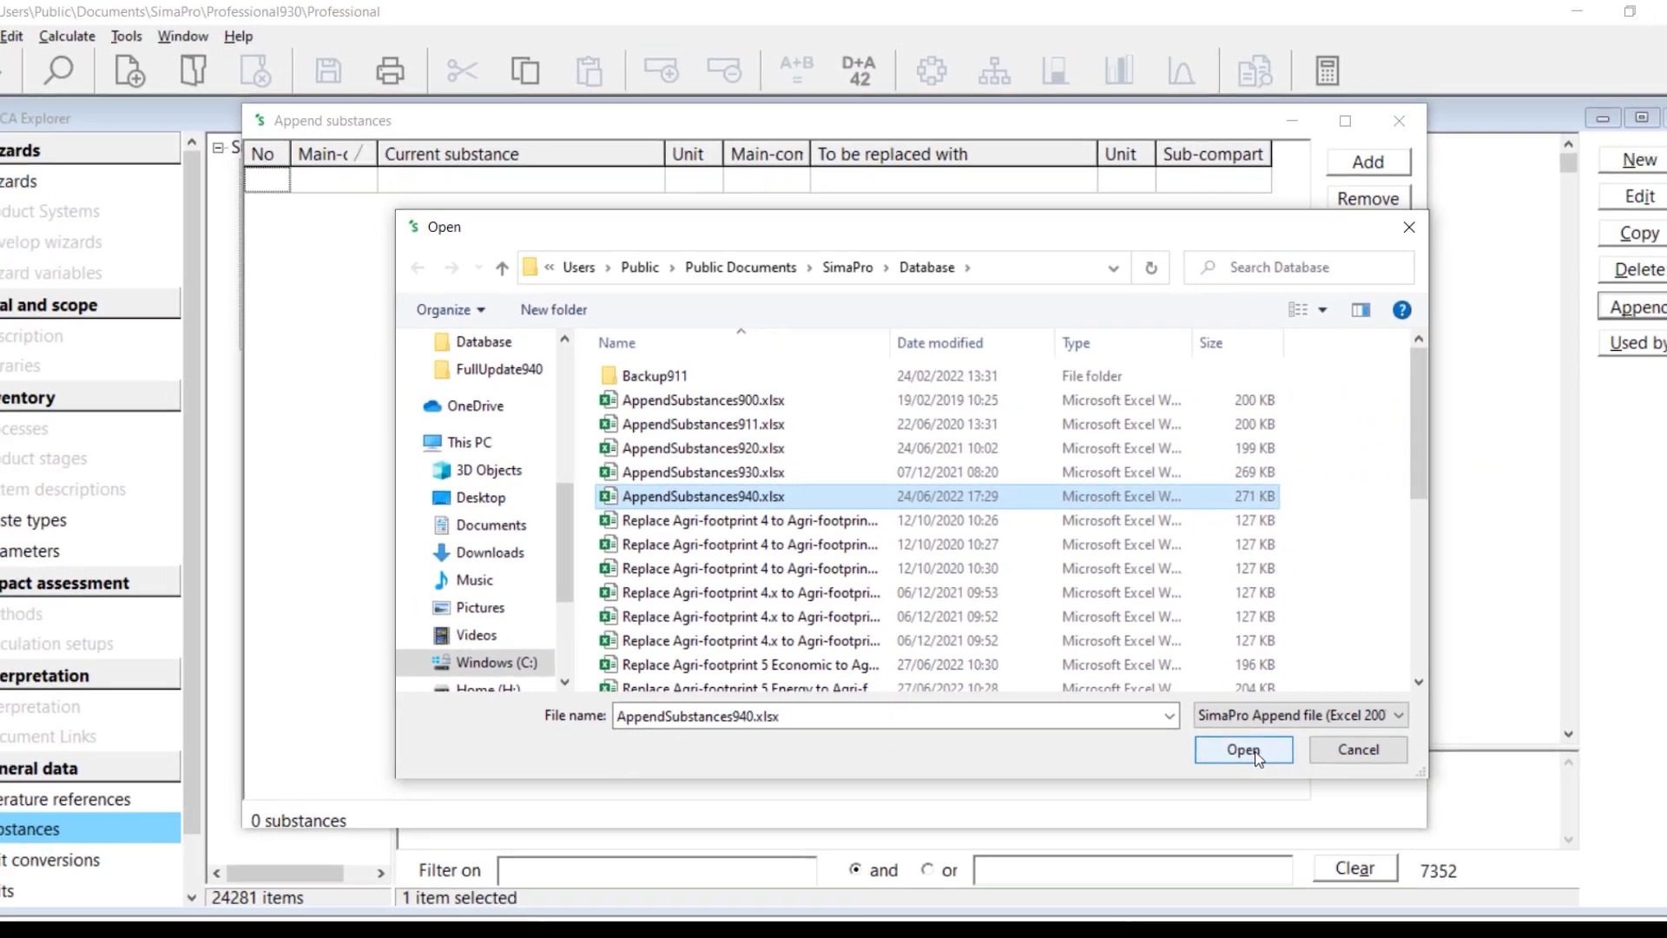
pyautogui.click(1432, 871)
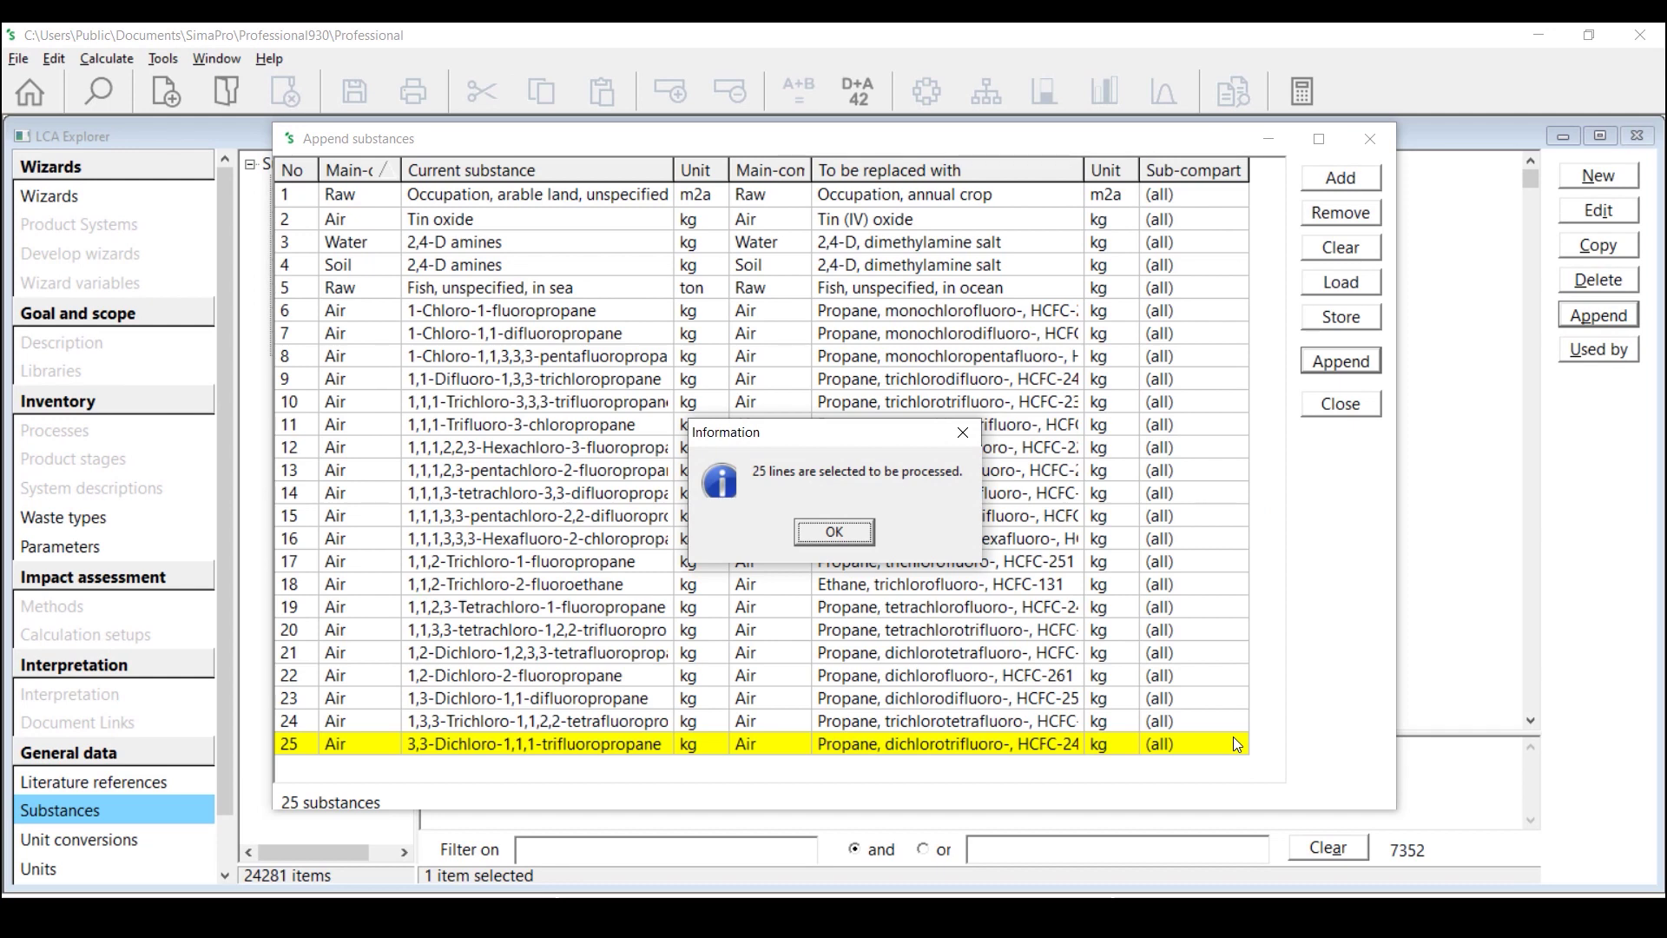
# Step: Acknowledge the 25 lines and start the irreversible substance append
pyautogui.click(863, 536)
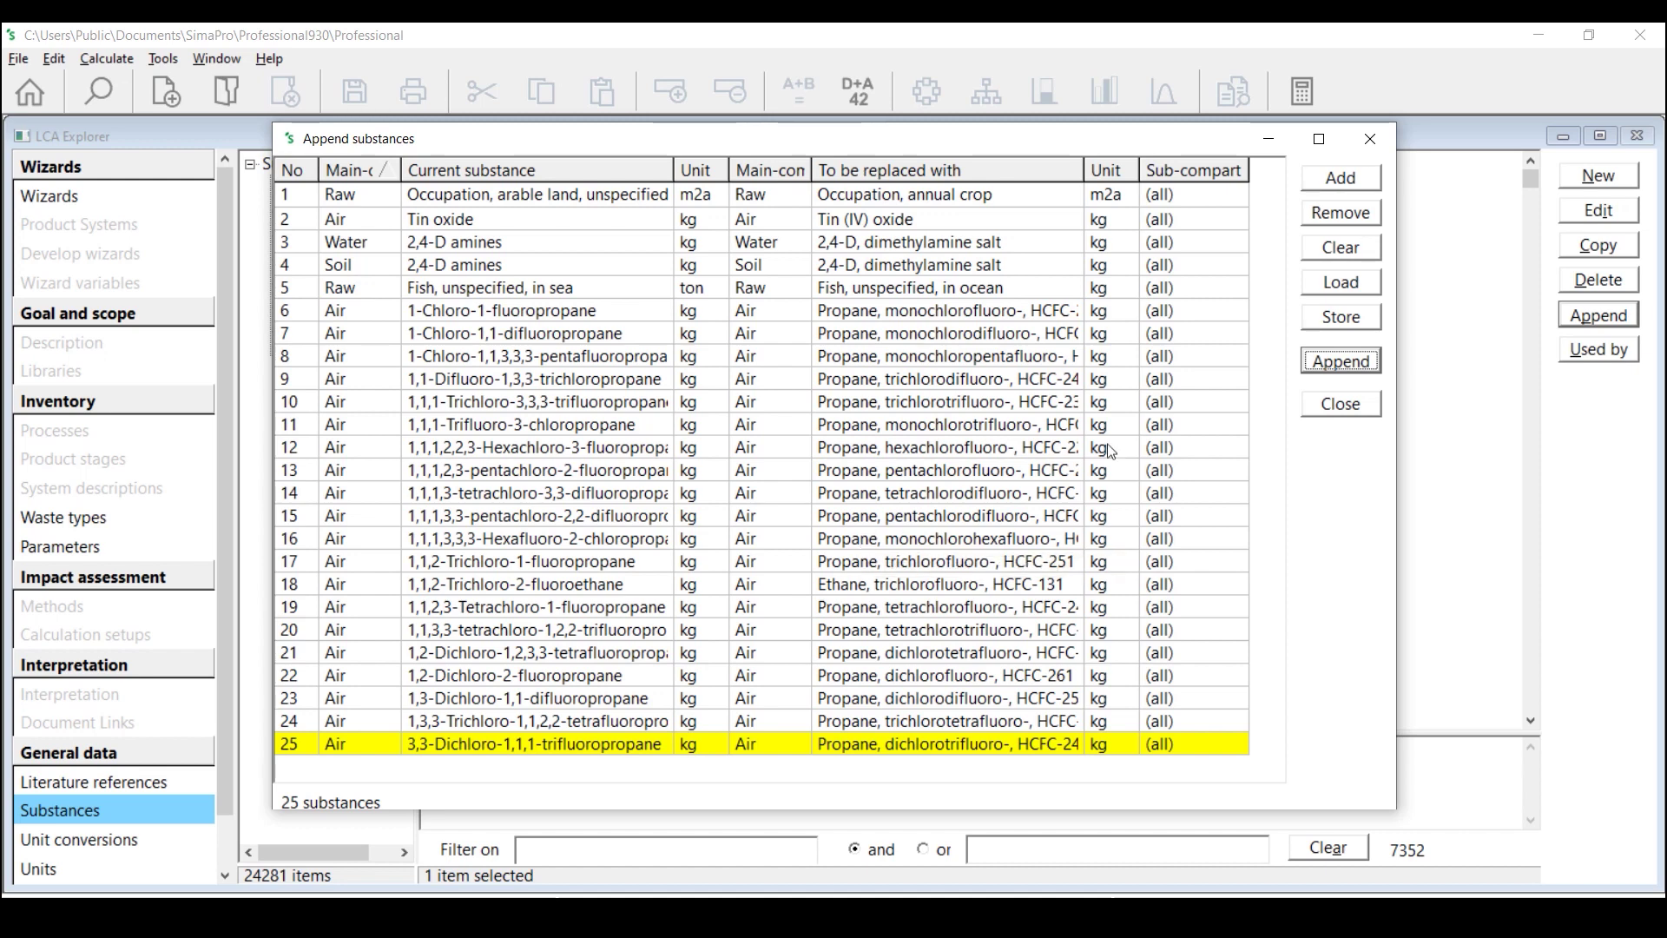
pyautogui.click(1357, 361)
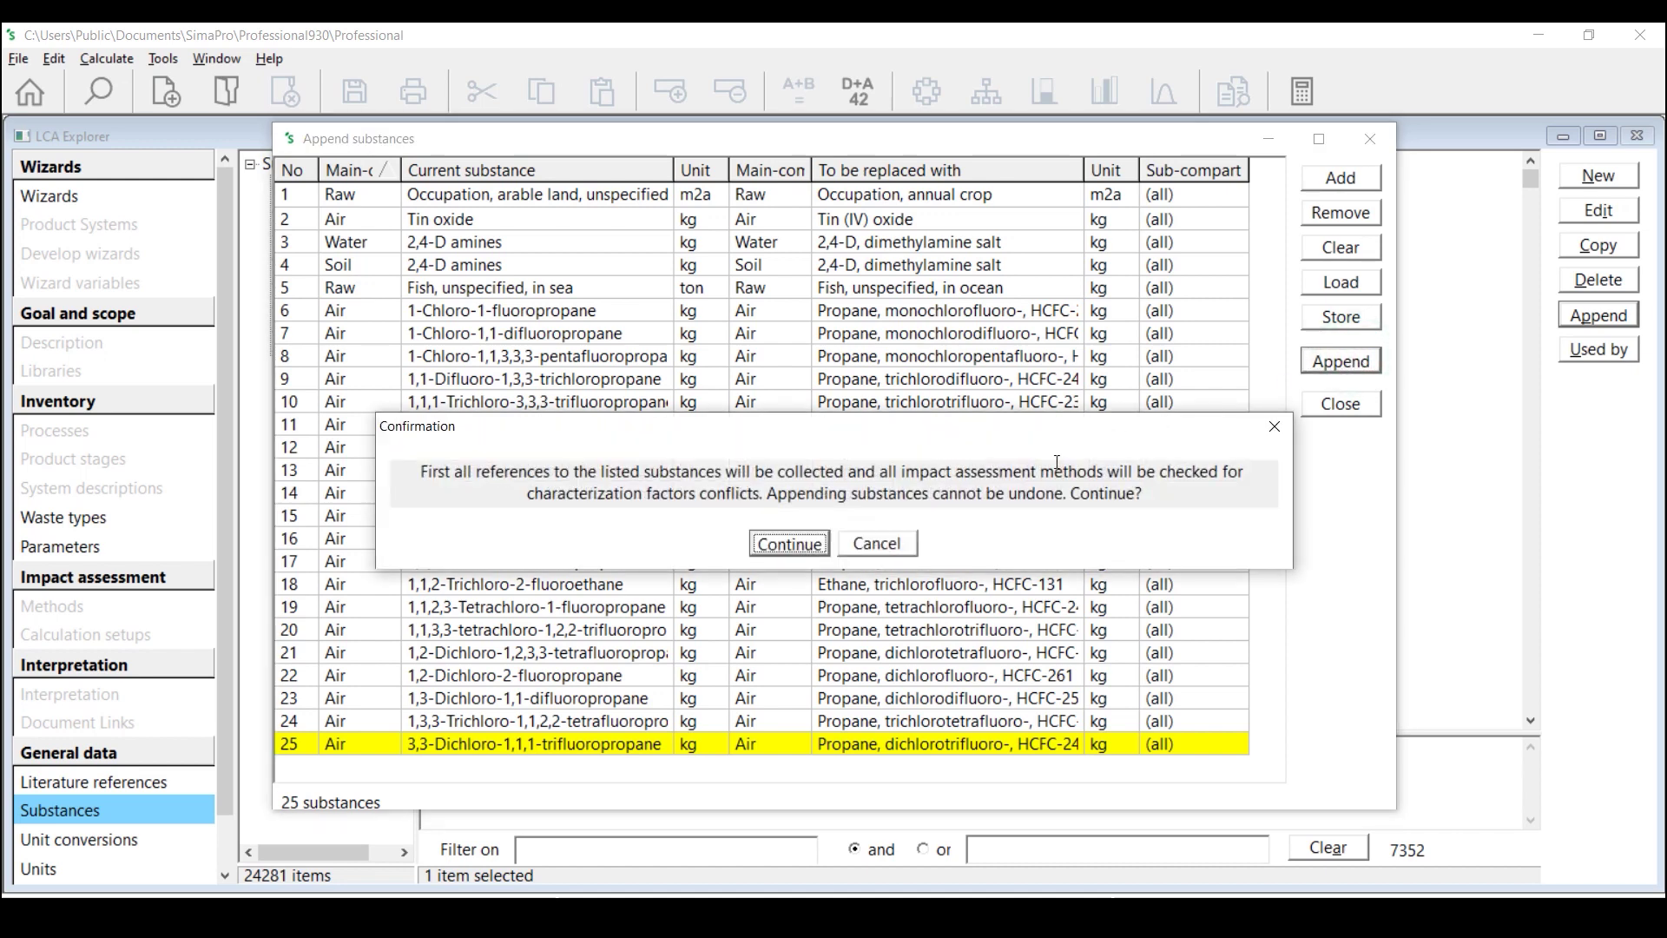
pyautogui.click(789, 544)
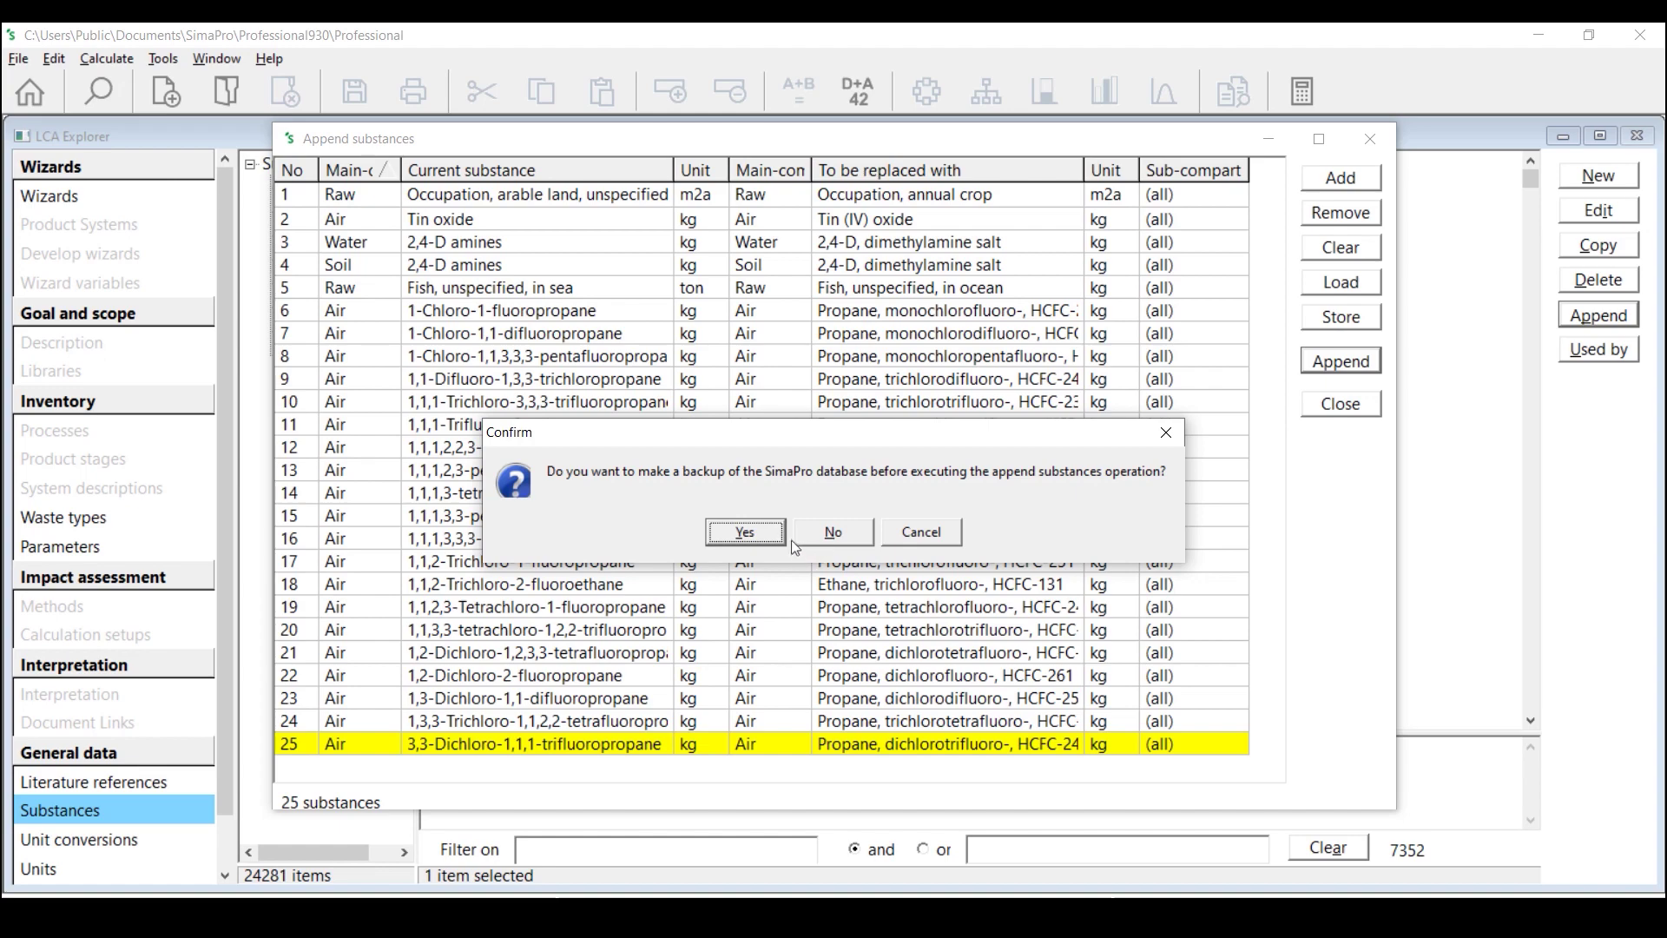
# Step: Back up the database first, saving the backup with its name prefixed by 'Append'
pyautogui.click(769, 531)
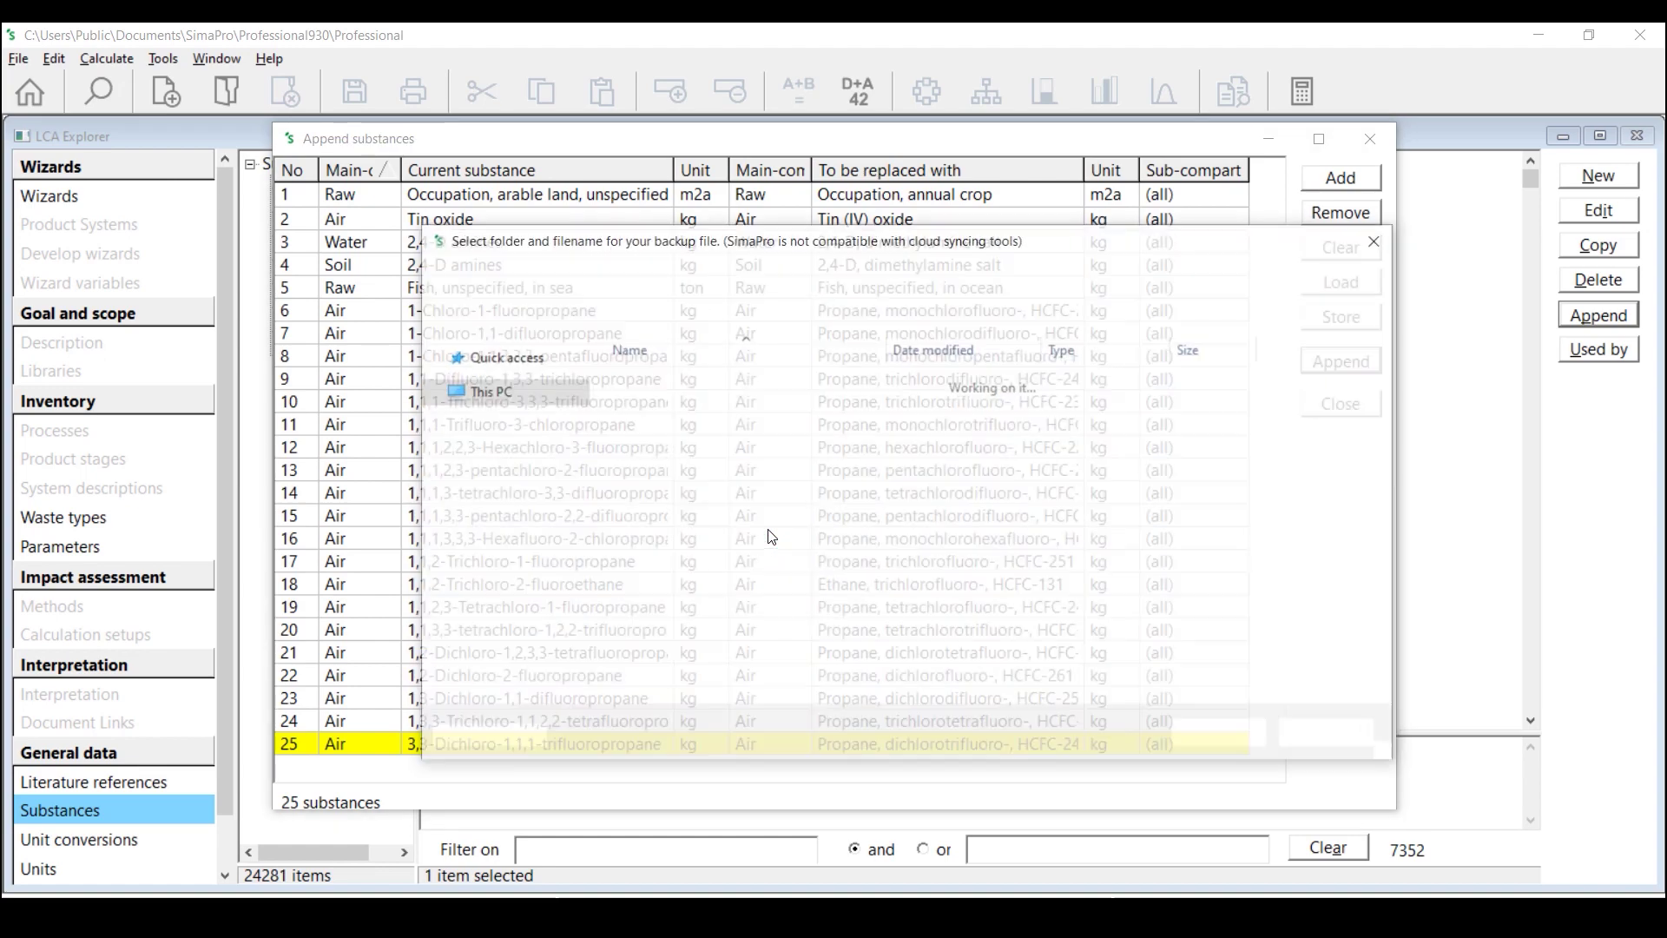
pyautogui.press('Home')
pyautogui.write('Append')
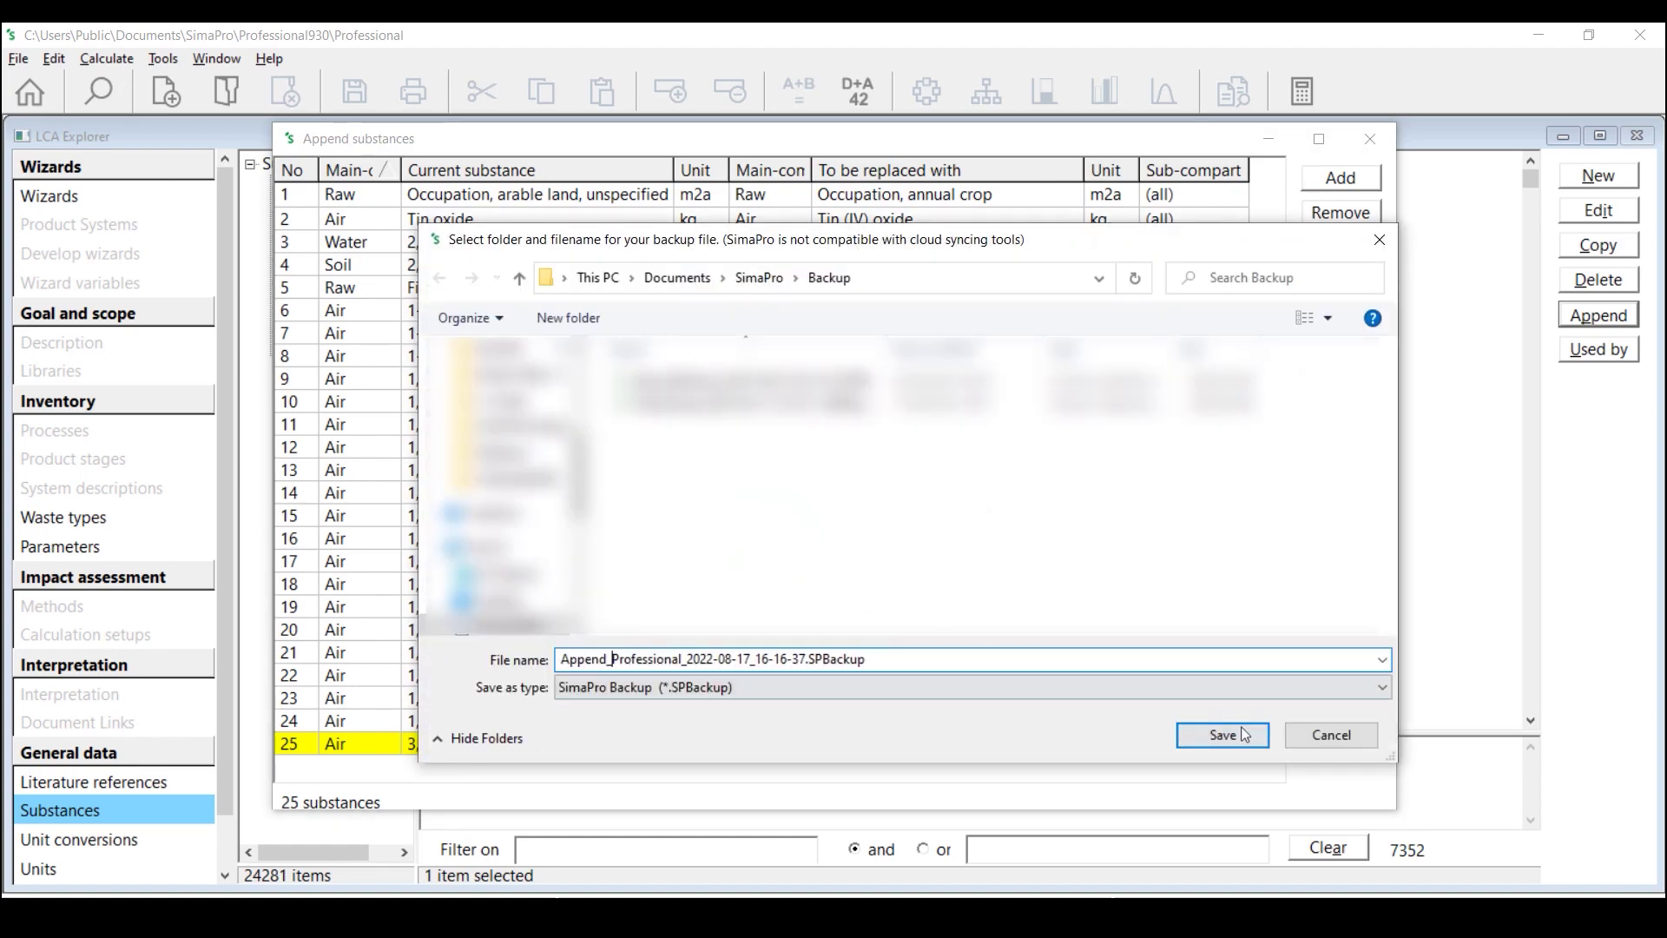
pyautogui.click(1259, 736)
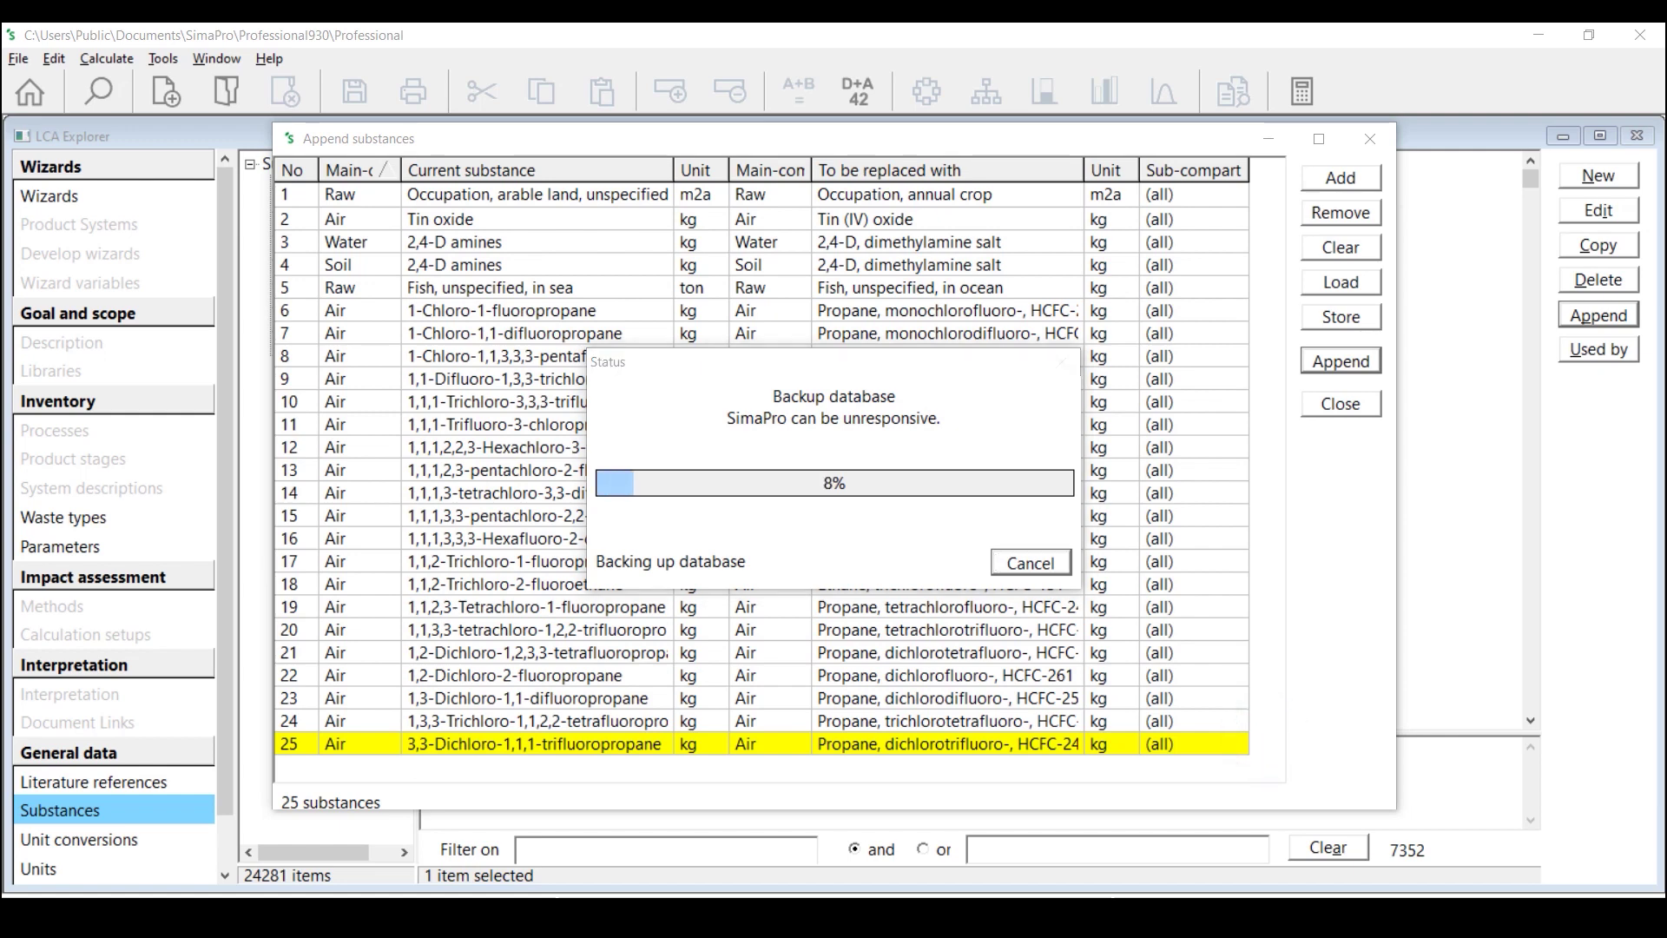